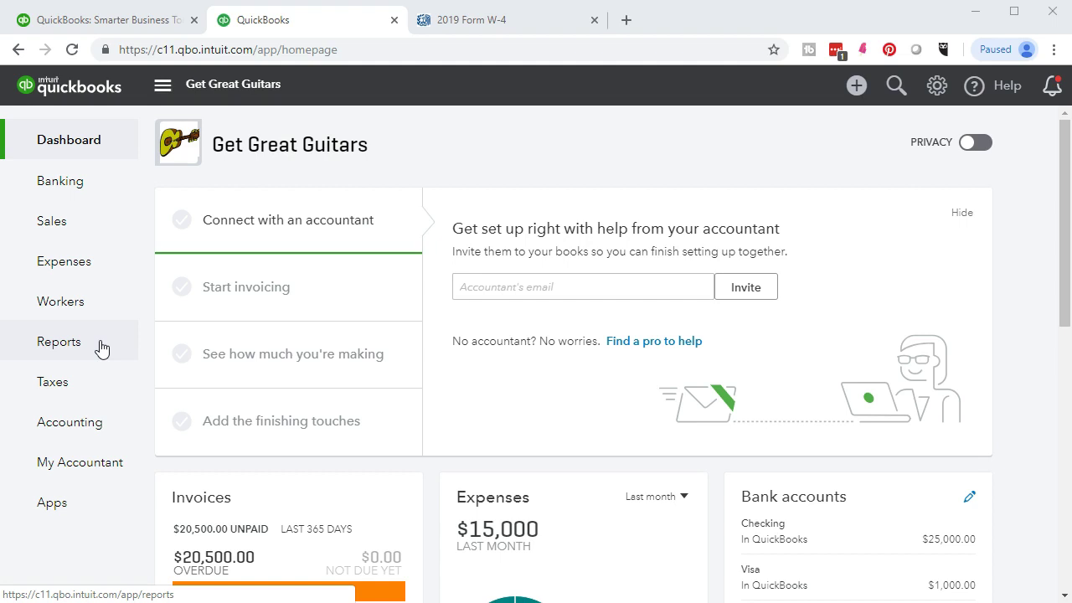
# Step: Open the Trial Balance report from the For my accountant group of the standard reports
pyautogui.click(98, 345)
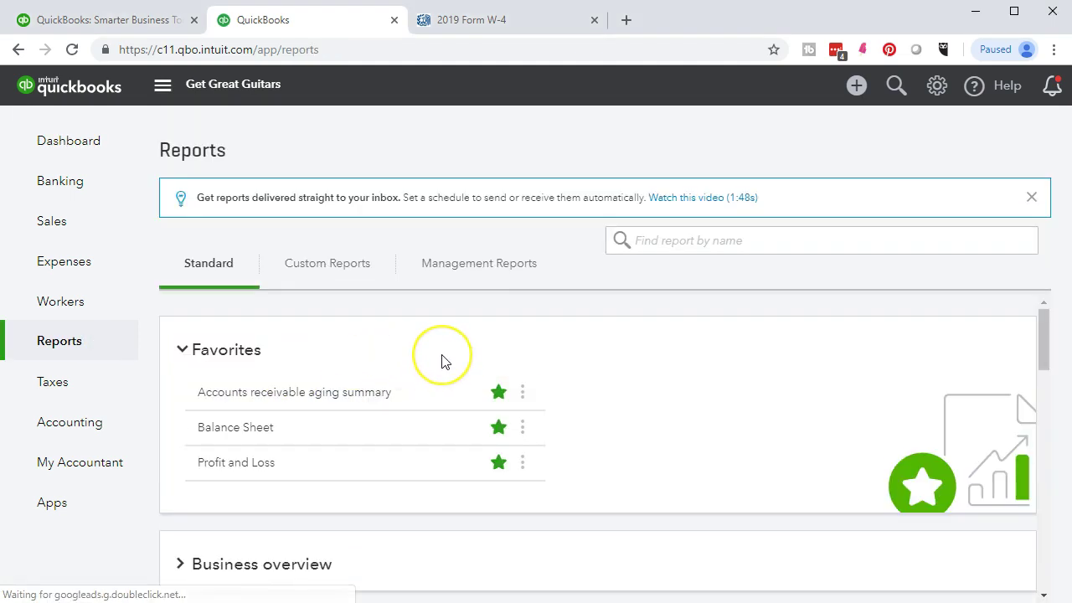
pyautogui.scroll(-1, 442, 362)
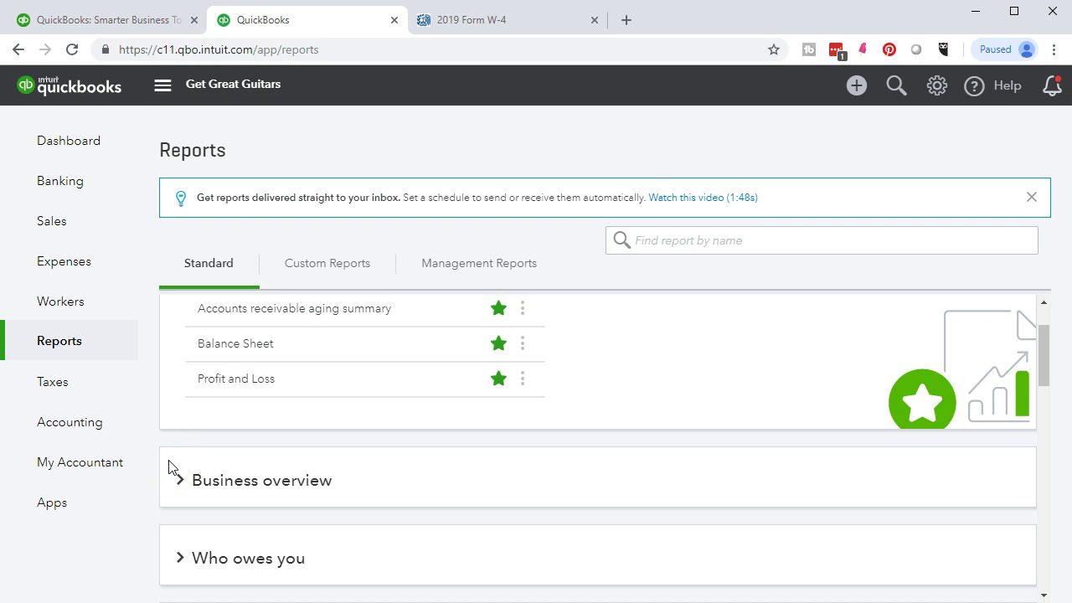
pyautogui.scroll(-2, 168, 466)
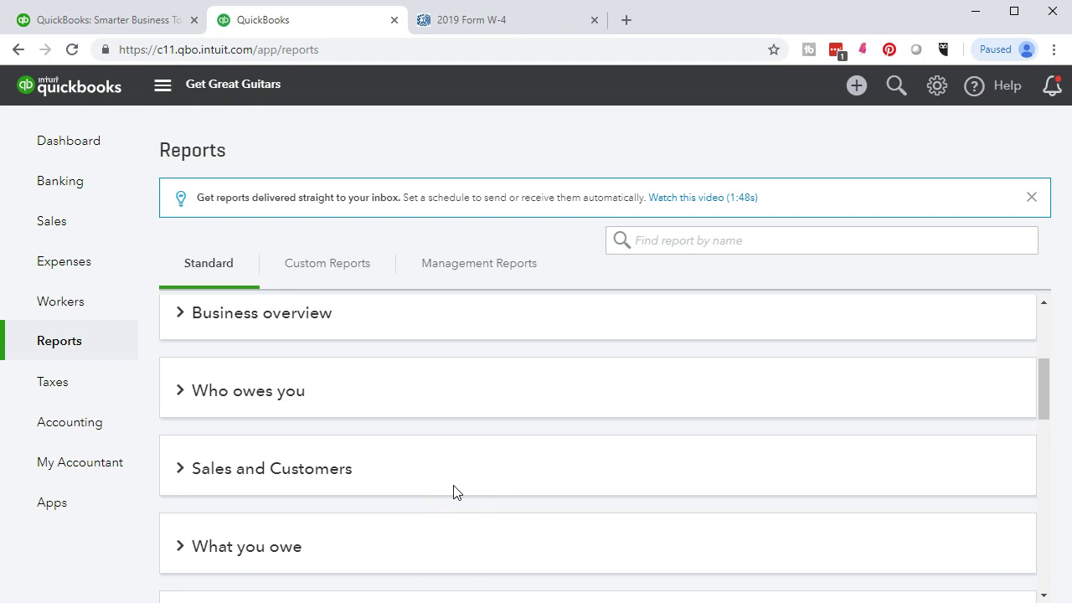
pyautogui.scroll(-1, 453, 492)
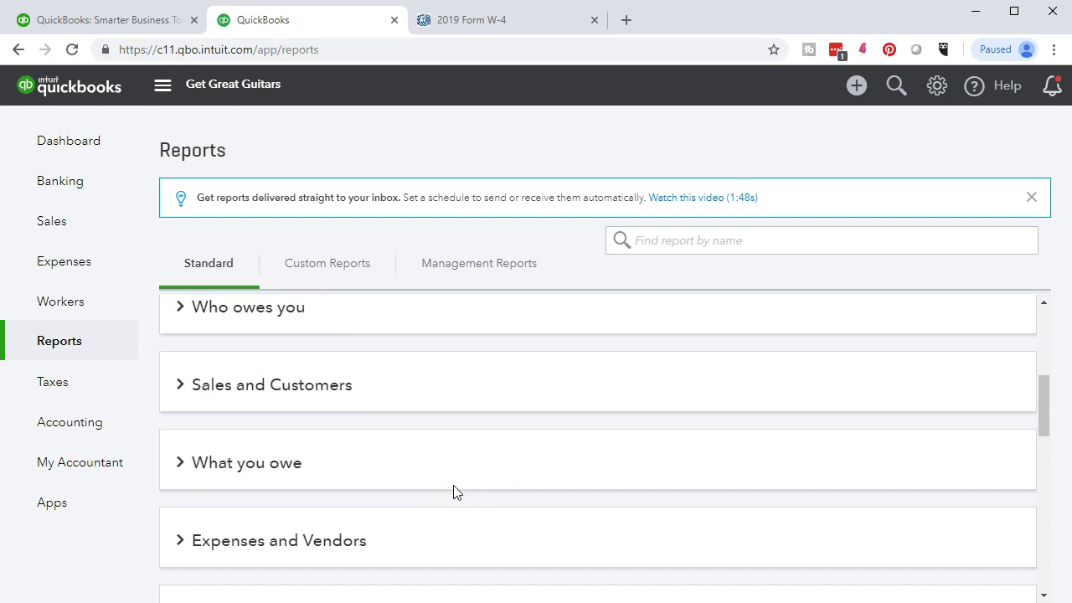
pyautogui.scroll(-1, 453, 492)
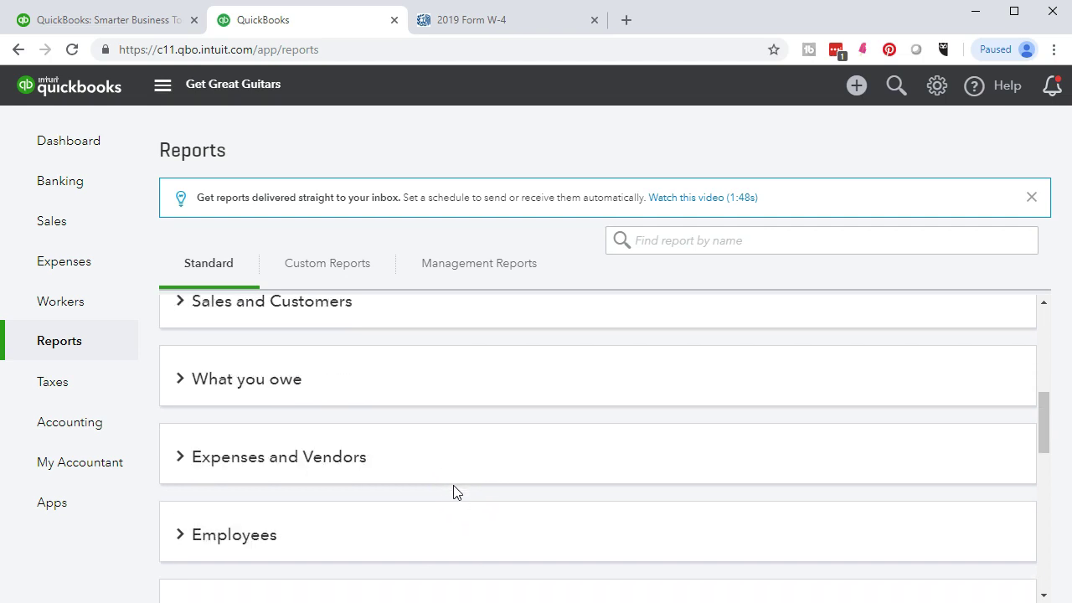
pyautogui.scroll(-1, 453, 492)
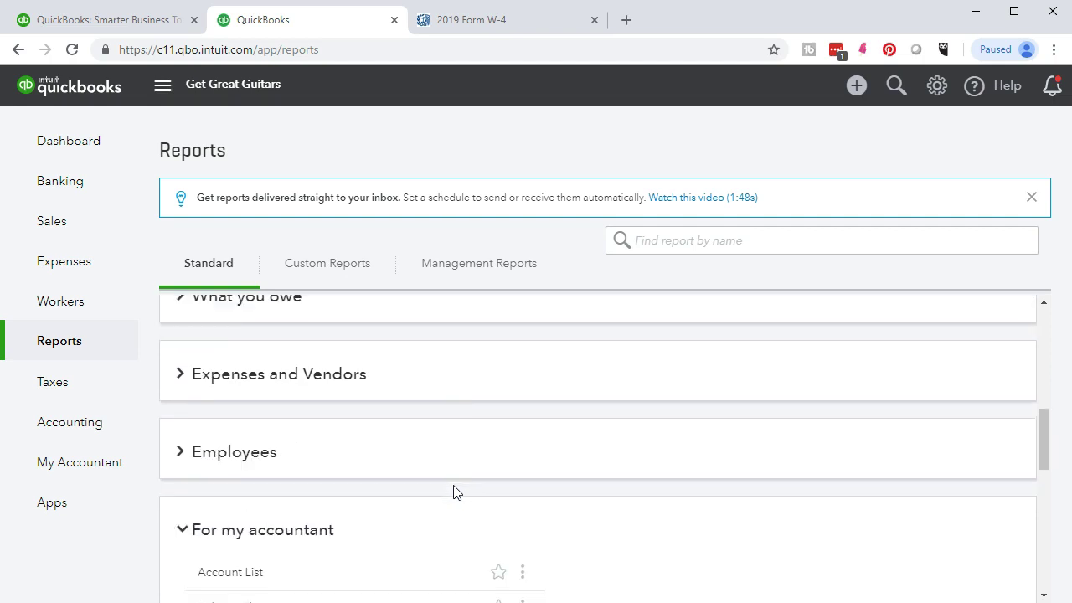
pyautogui.scroll(-2, 453, 493)
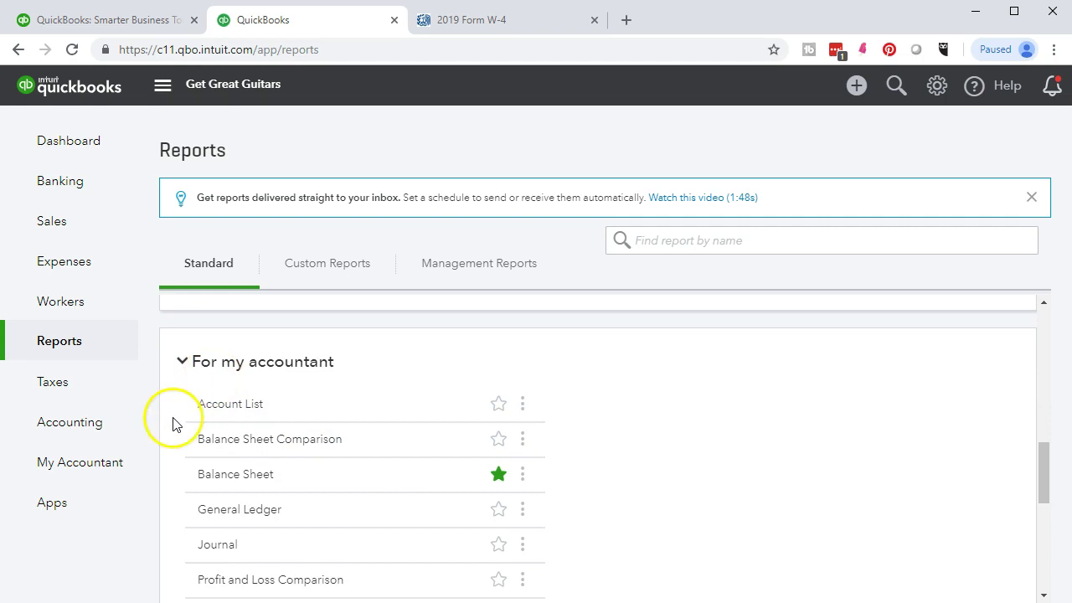
pyautogui.scroll(-2, 172, 428)
pyautogui.scroll(-1, 171, 431)
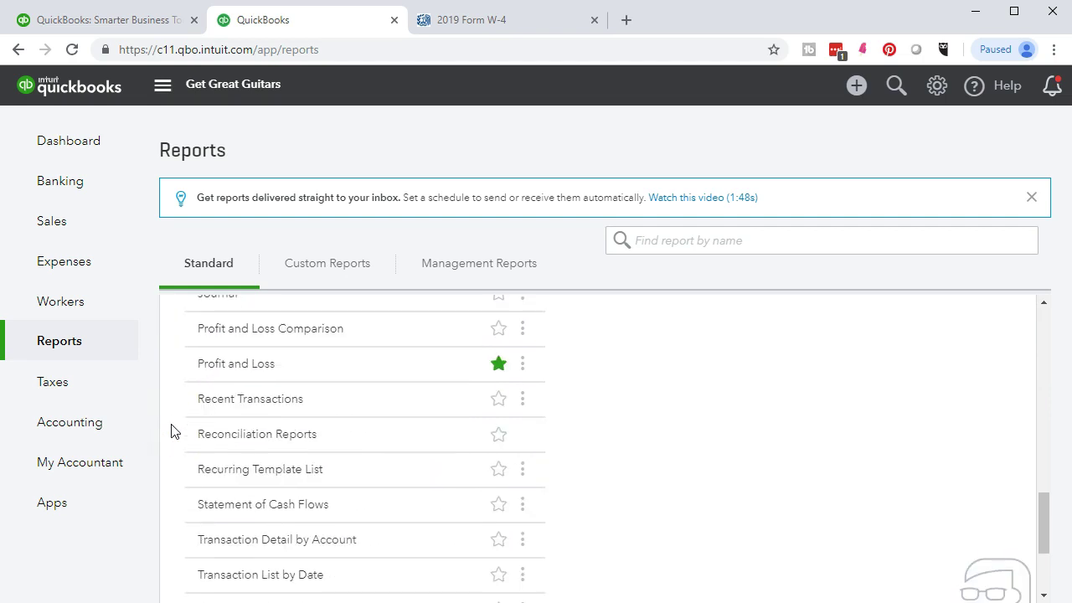
pyautogui.scroll(-1, 171, 431)
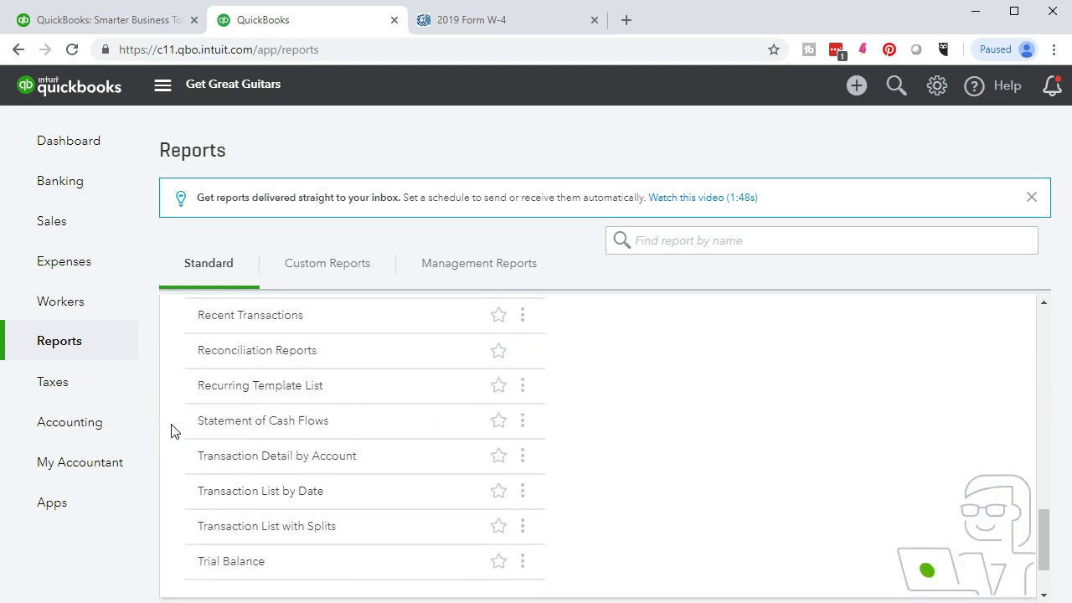
pyautogui.scroll(-1, 171, 430)
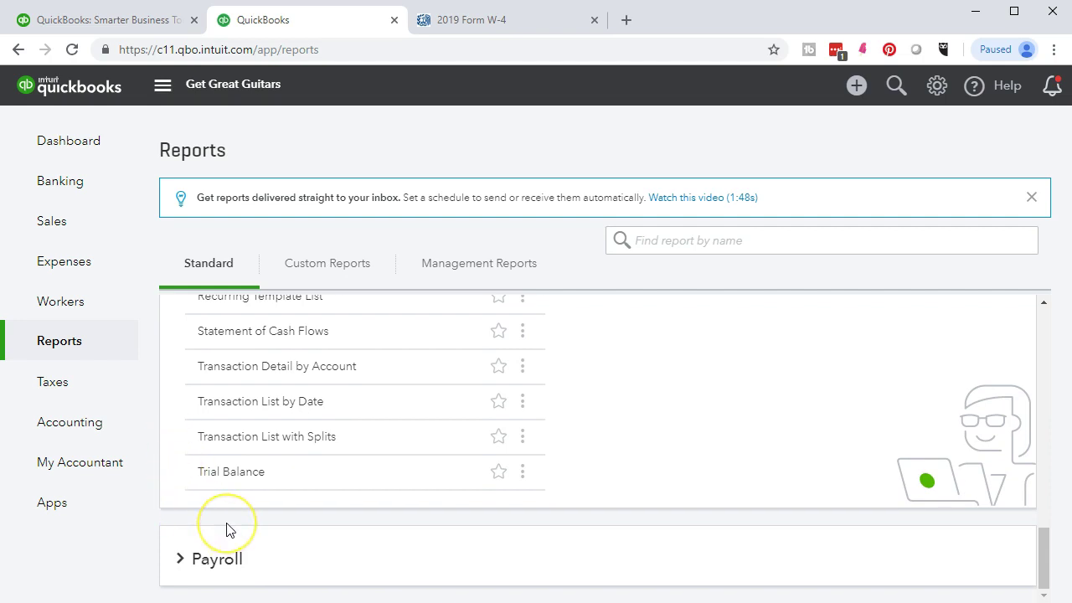
pyautogui.click(229, 480)
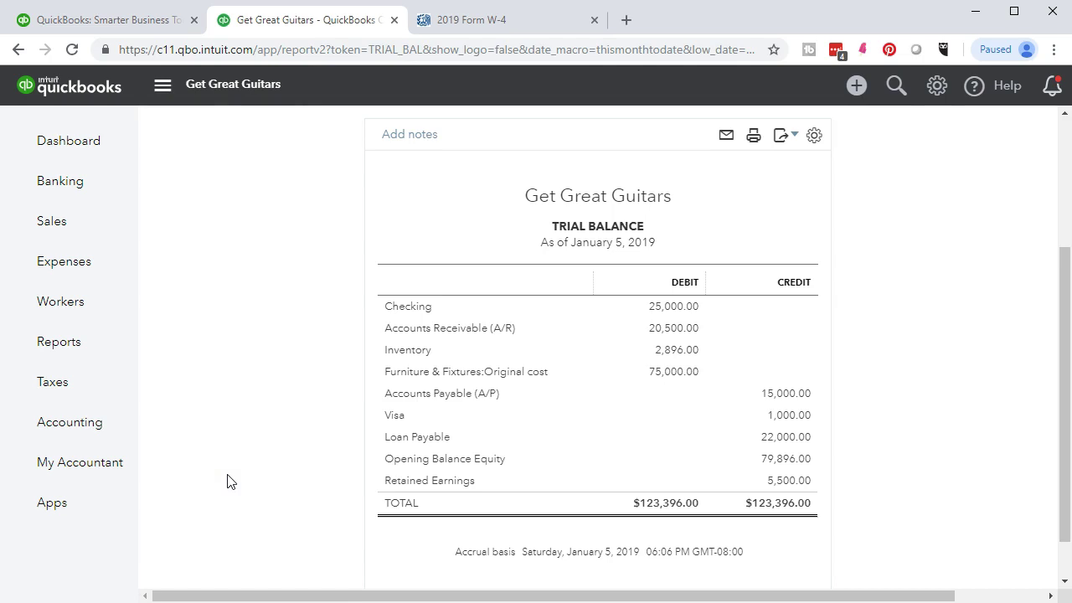
# Step: Run the Trial Balance report for the period 12/31/2018 to 12/31/2018
pyautogui.moveTo(423, 220); pyautogui.dragTo(323, 215)
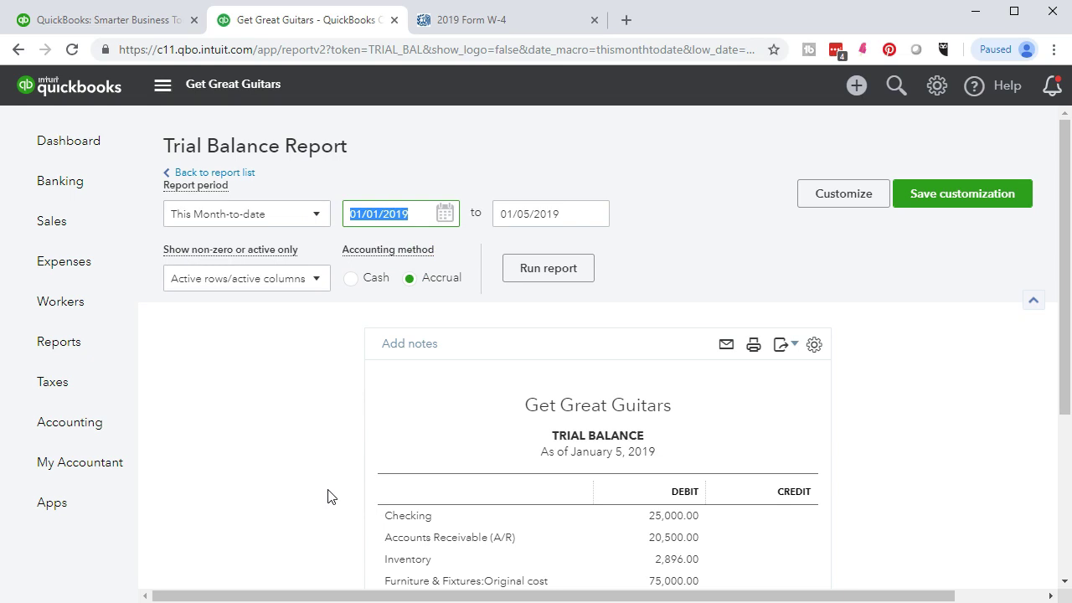
pyautogui.write('123118')
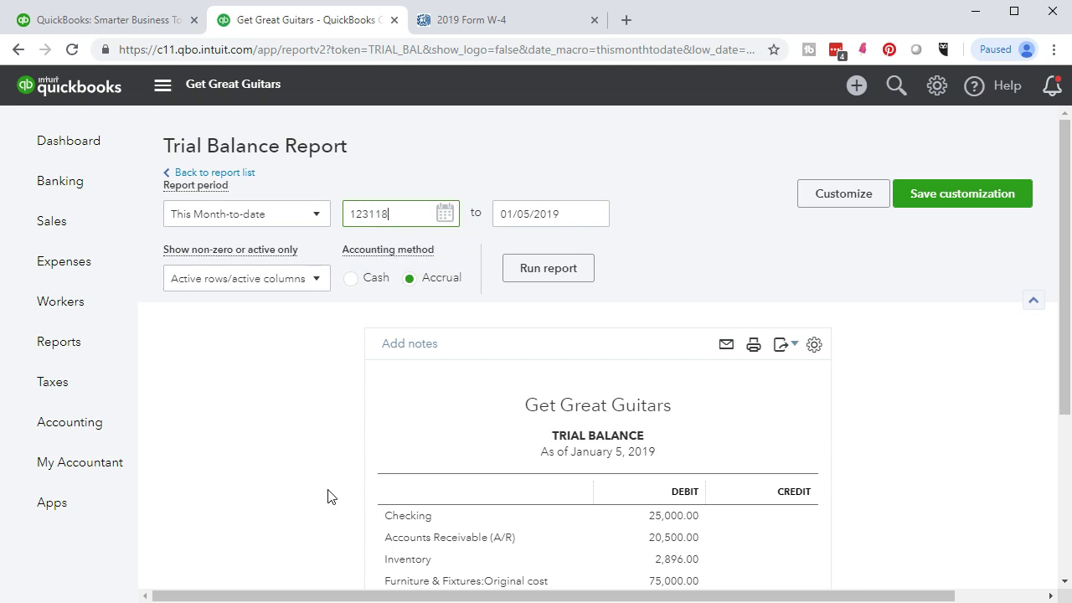
pyautogui.press('Tab')
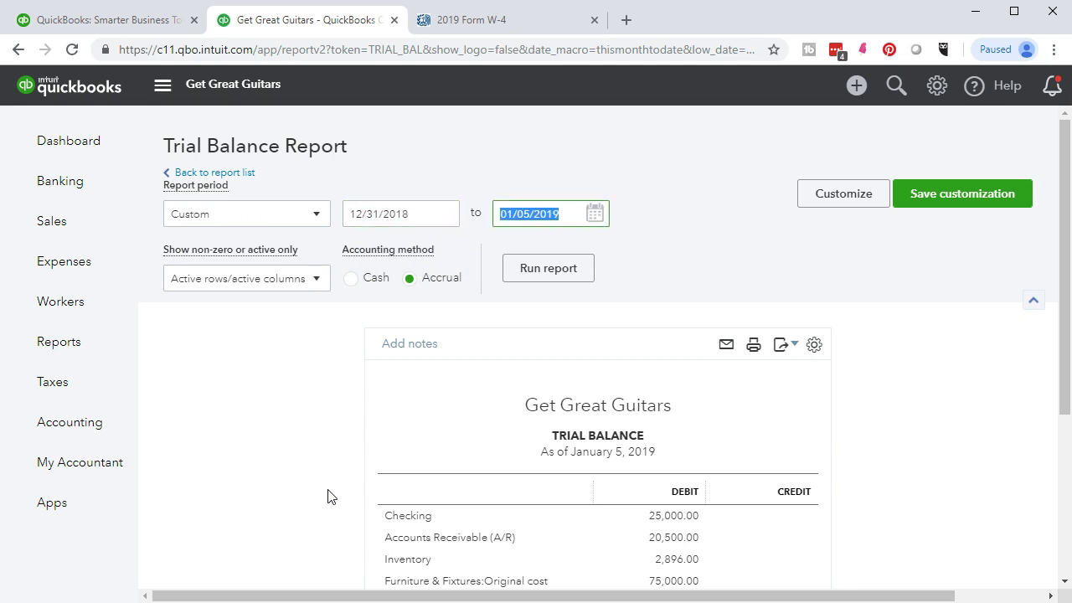
pyautogui.write('123118')
pyautogui.press('Tab')
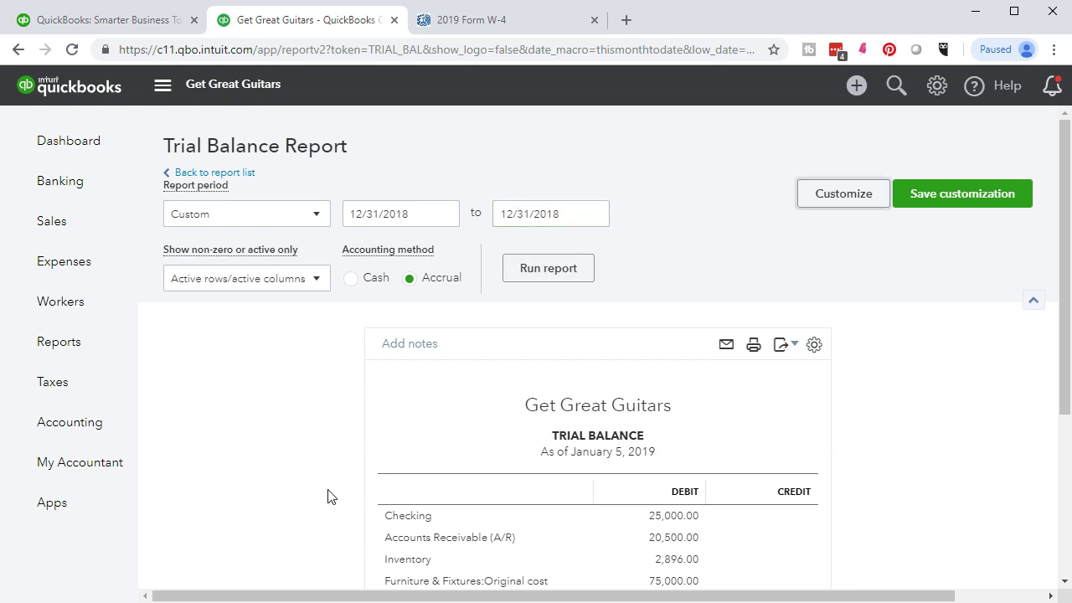
pyautogui.click(543, 272)
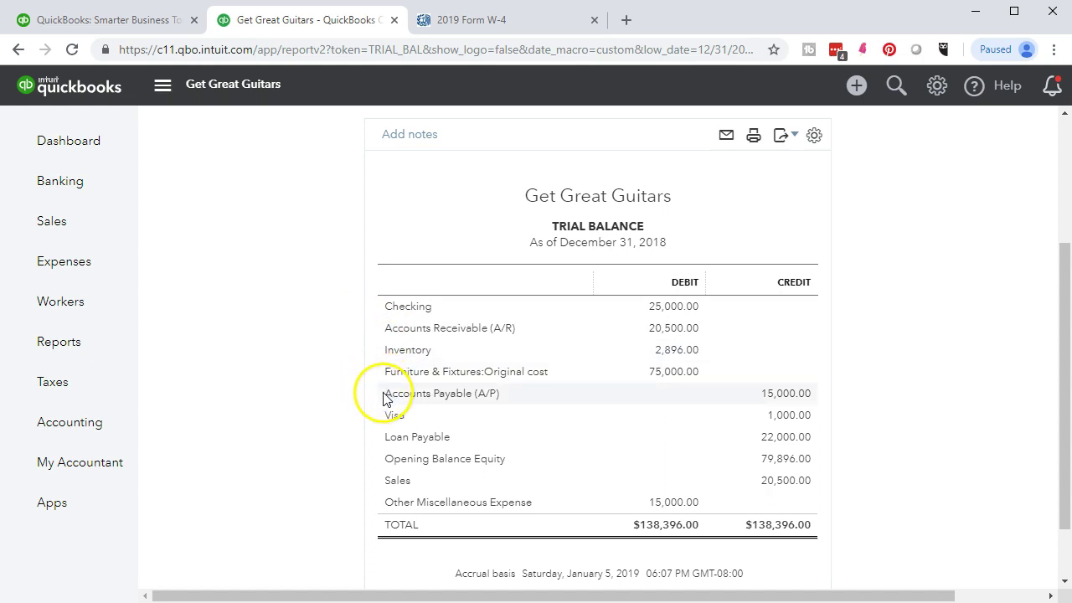
# Step: Subtract Other Miscellaneous Expense from Sales in Calculator (20500 - 15000), and move the calculator window out of the report's way
pyautogui.click(386, 479)
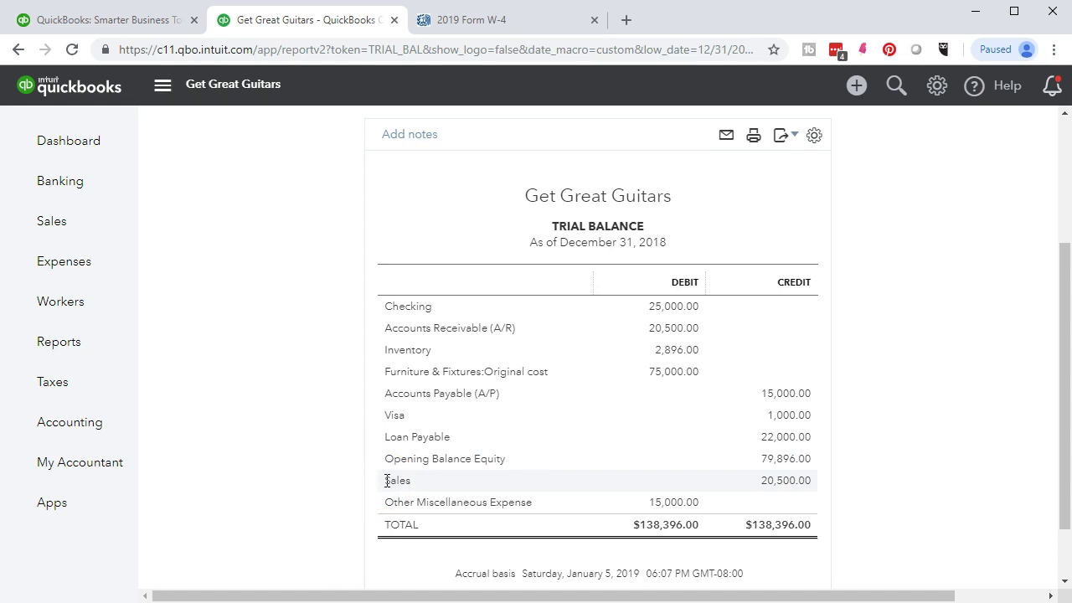
pyautogui.click(395, 503)
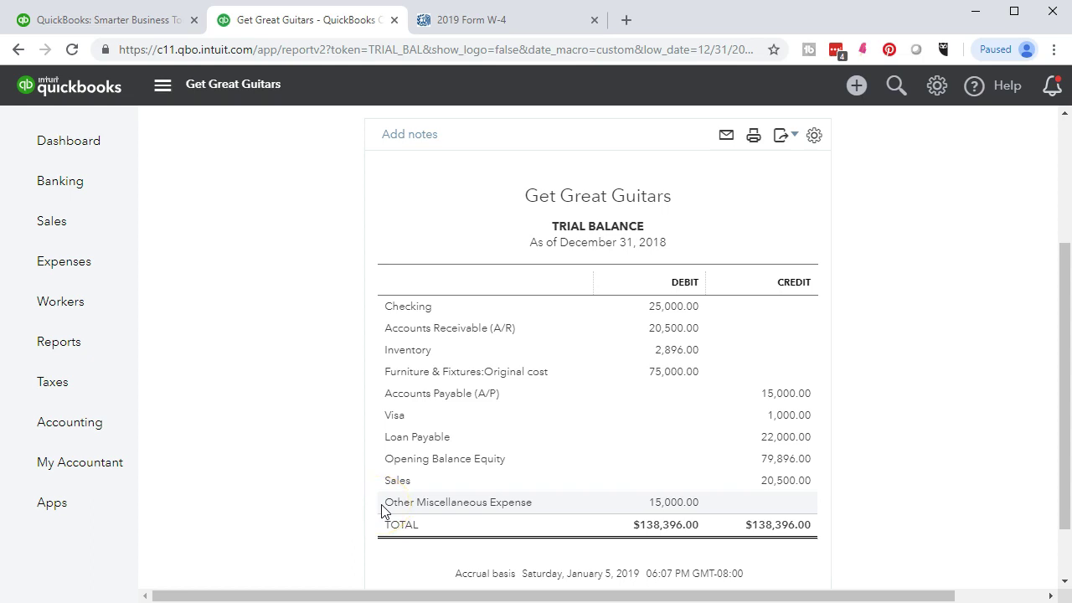
pyautogui.moveTo(619, 258)
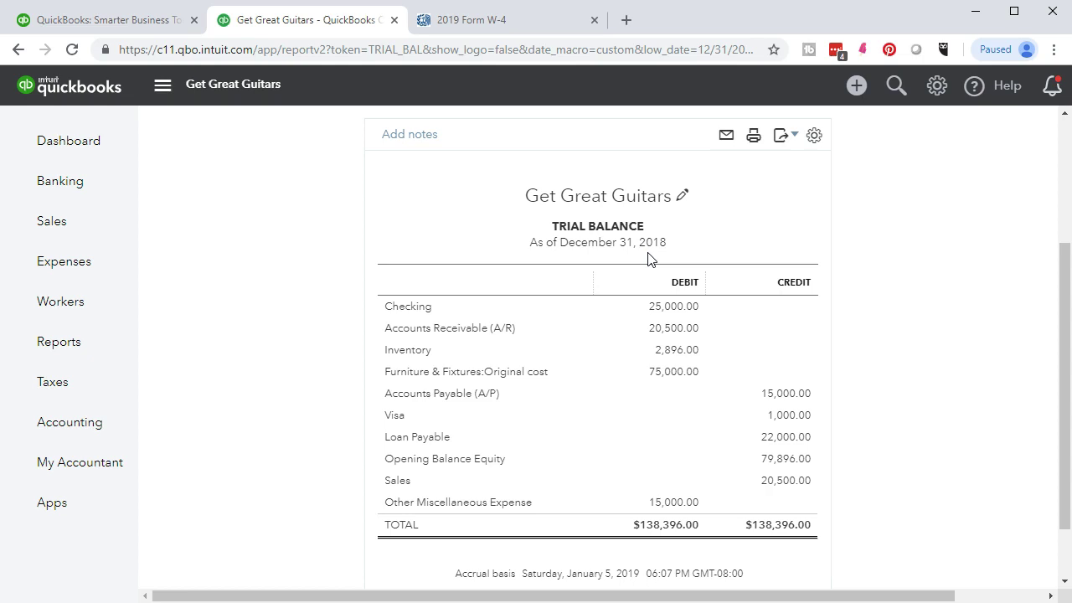
pyautogui.press('XF86Calculator')
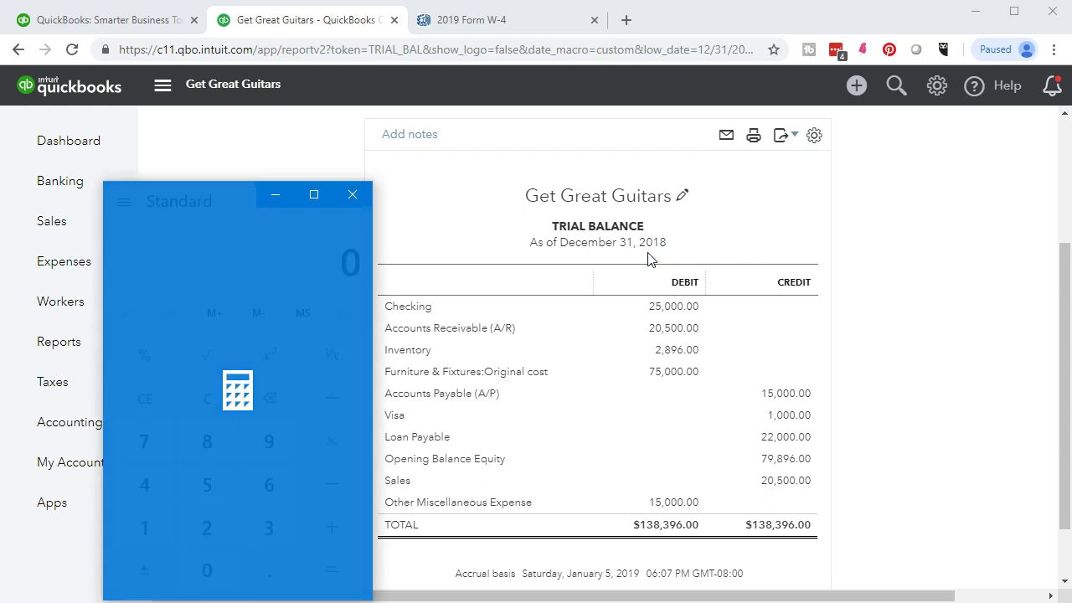
pyautogui.click(226, 416)
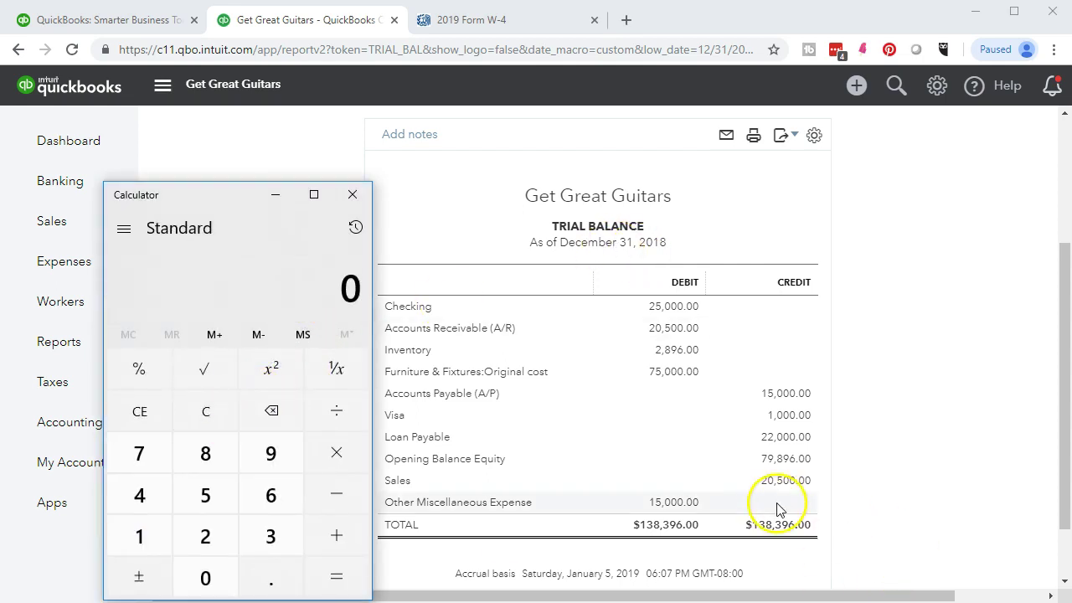
pyautogui.write('20500 - 1')
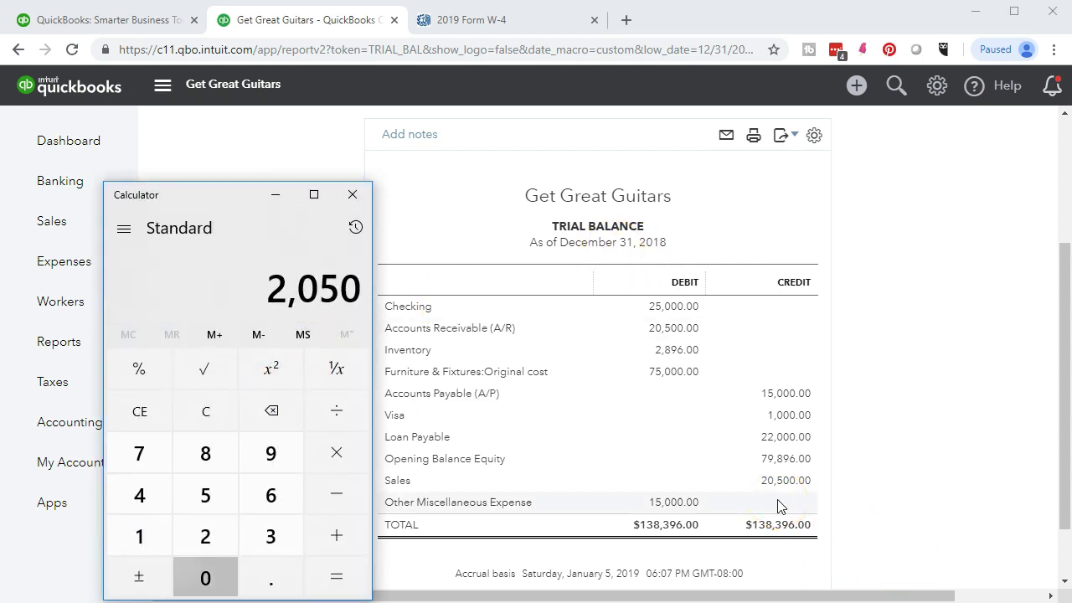
pyautogui.write('5,000')
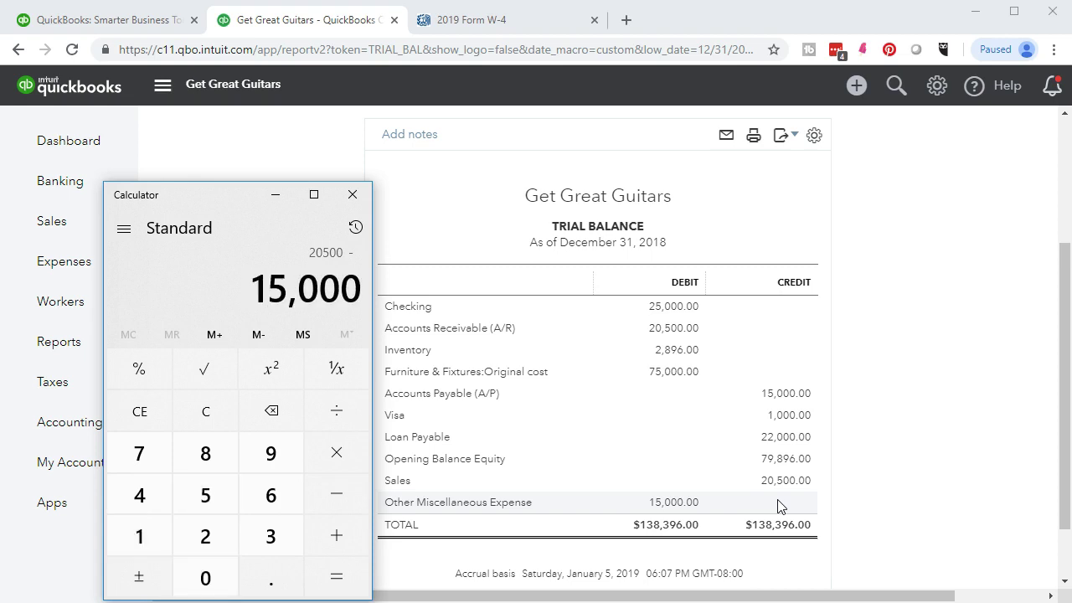
pyautogui.press('Return')
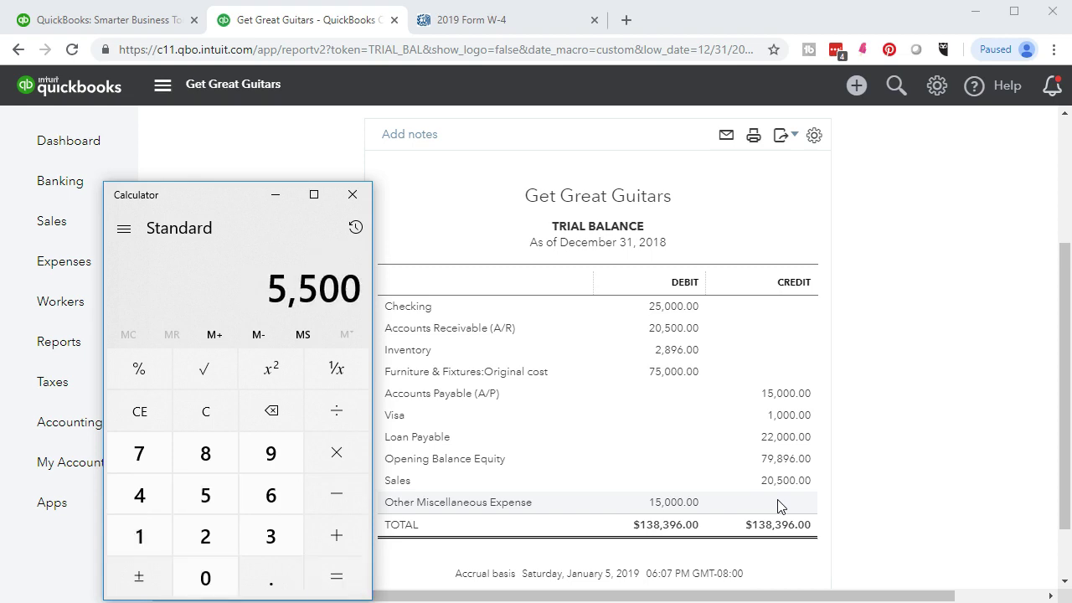
pyautogui.click(322, 332)
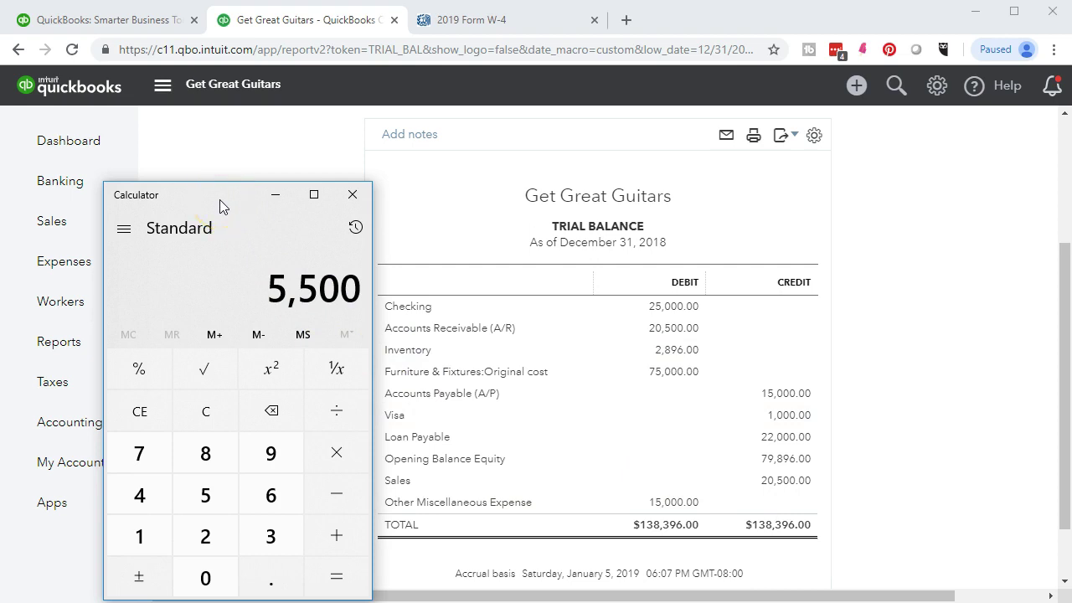
pyautogui.moveTo(220, 199); pyautogui.dragTo(1071, 201)
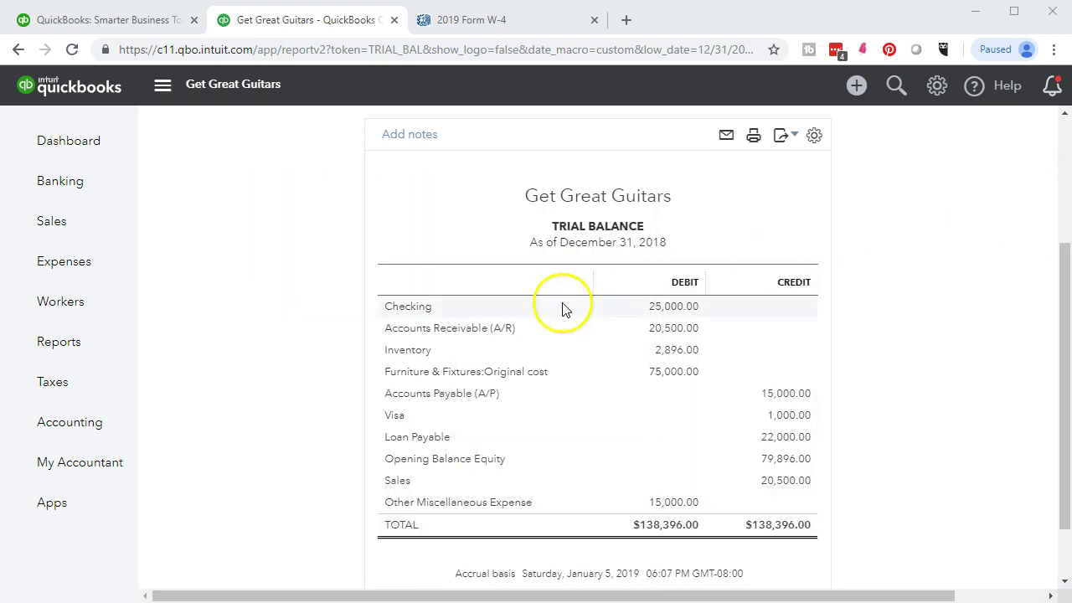
# Step: Rerun the Trial Balance report for the period 01/01/2019 to 12/31/2019
pyautogui.scroll(3, 563, 309)
pyautogui.moveTo(414, 213); pyautogui.dragTo(313, 210)
pyautogui.write('01/01/2019')
pyautogui.press('Tab')
pyautogui.write('12/31/2019')
pyautogui.press('Tab')
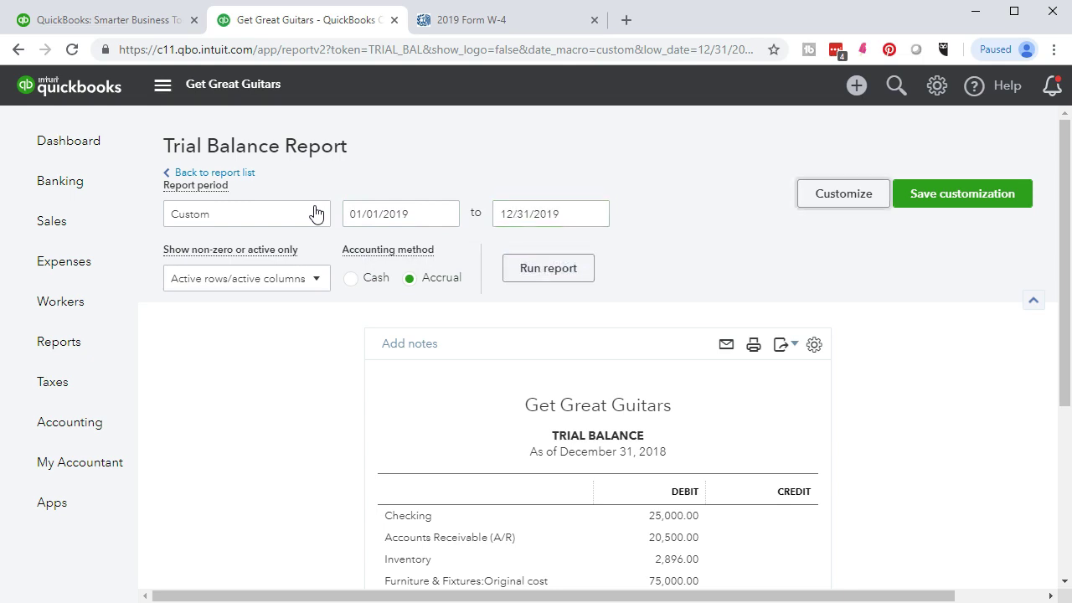
pyautogui.click(588, 275)
pyautogui.scroll(-3, 586, 276)
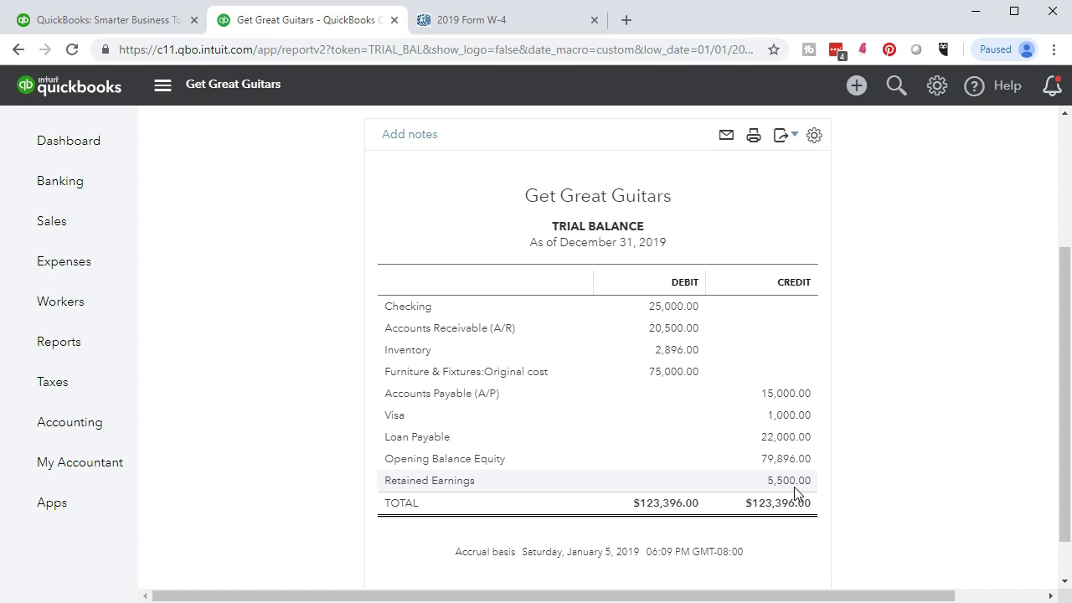
# Step: Examine the Opening Balance Equity line and the neighbouring accounts in the trial balance
pyautogui.click(780, 462)
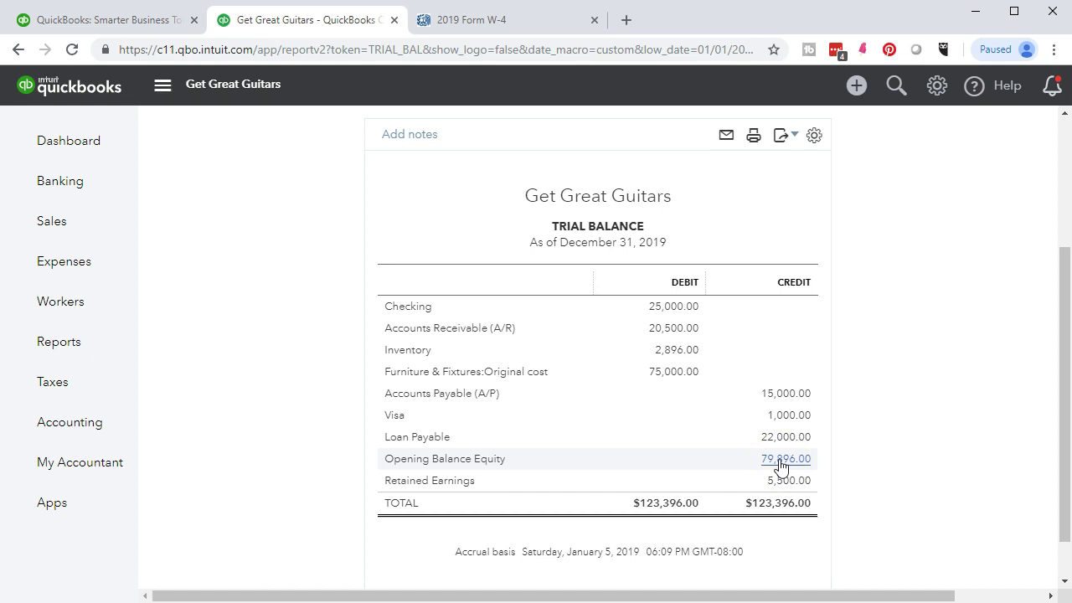
pyautogui.click(778, 465)
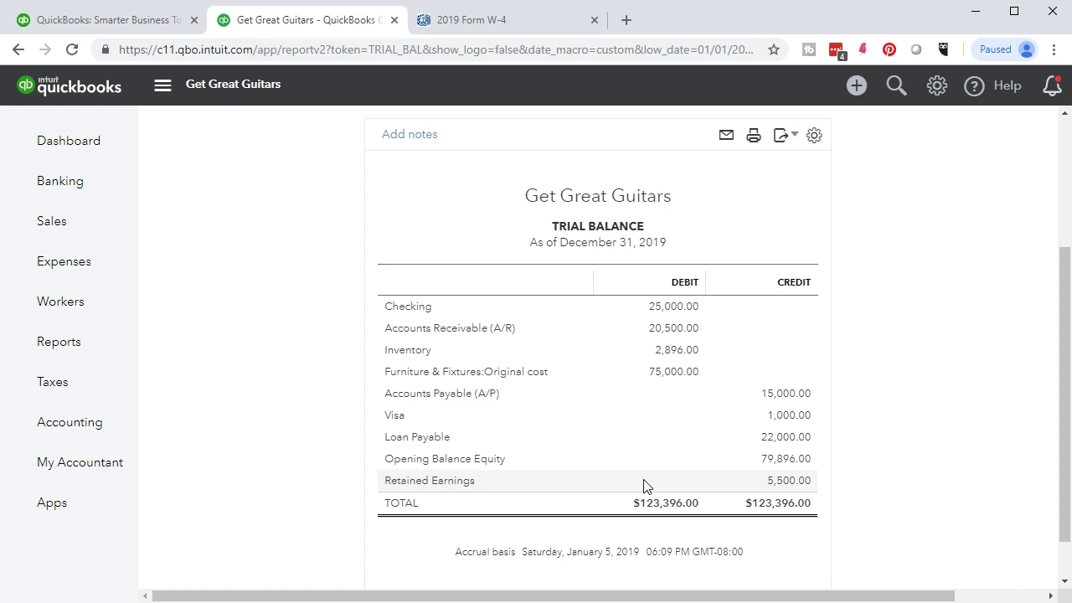
pyautogui.click(432, 445)
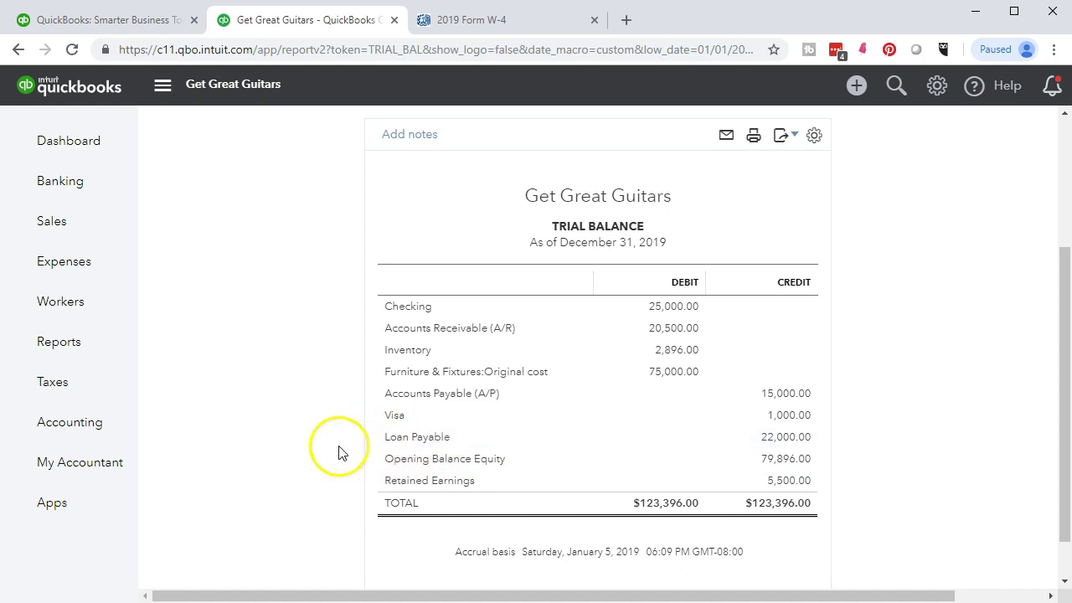
# Step: Open the Chart of Accounts and locate the Opening Balance Equity account among the equity accounts
pyautogui.click(91, 431)
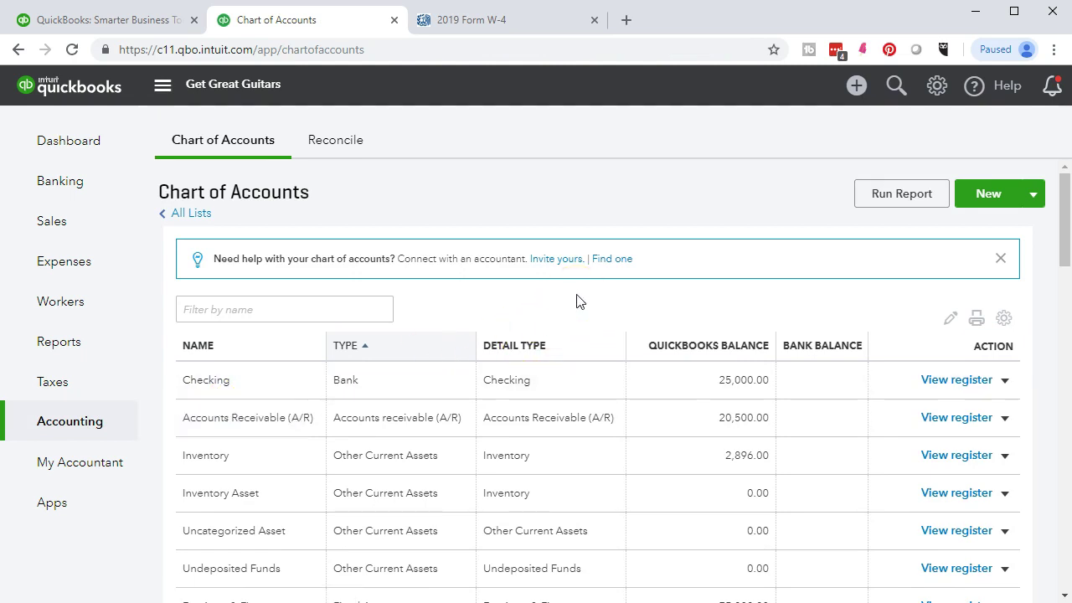
pyautogui.scroll(-1, 576, 301)
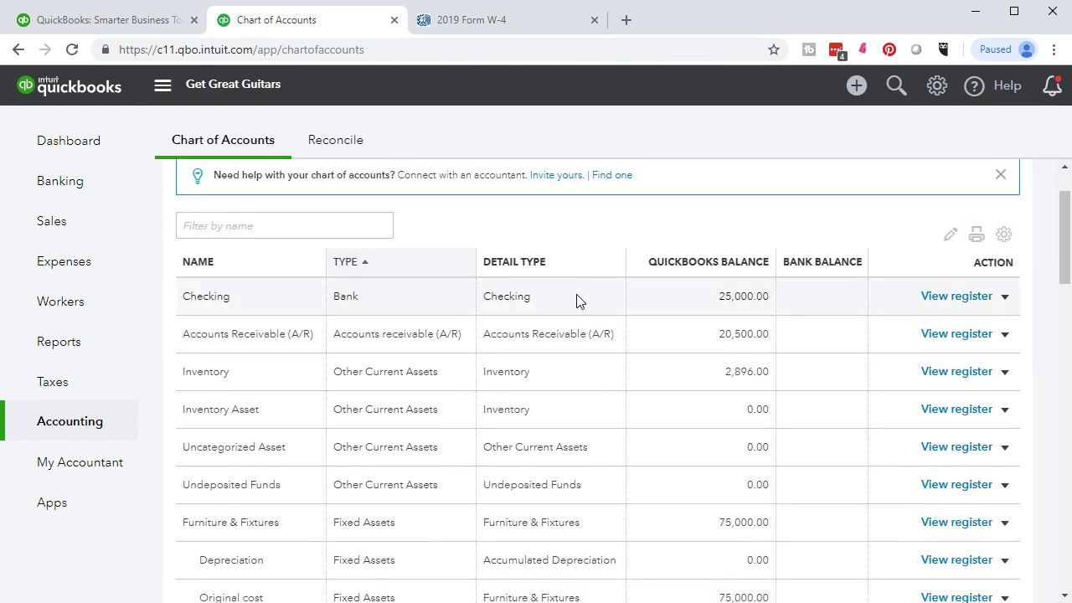
pyautogui.scroll(-1, 576, 301)
pyautogui.scroll(-2, 576, 301)
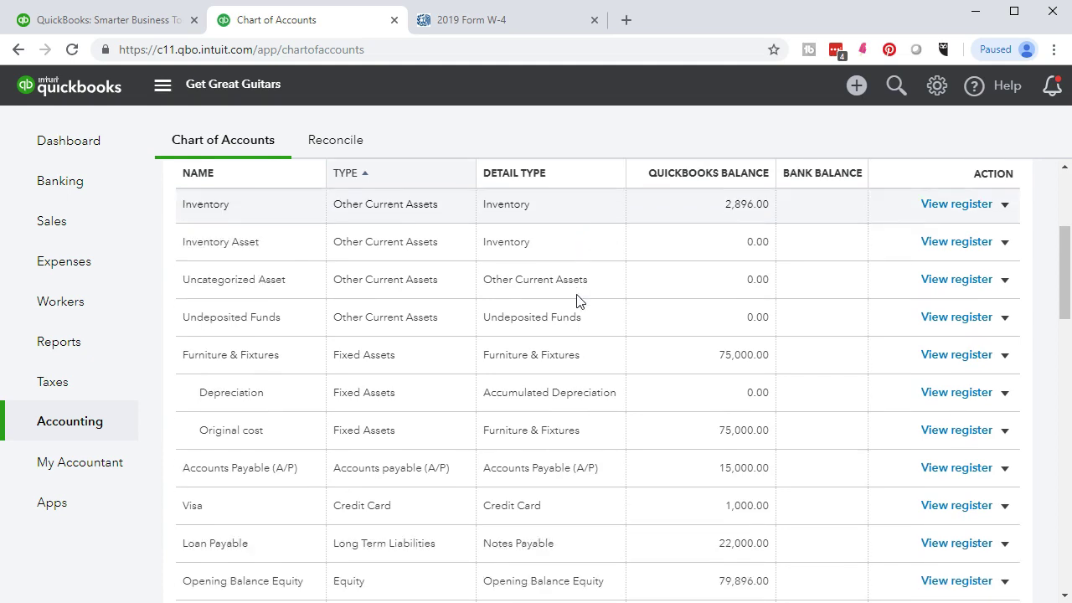
pyautogui.scroll(-1, 576, 301)
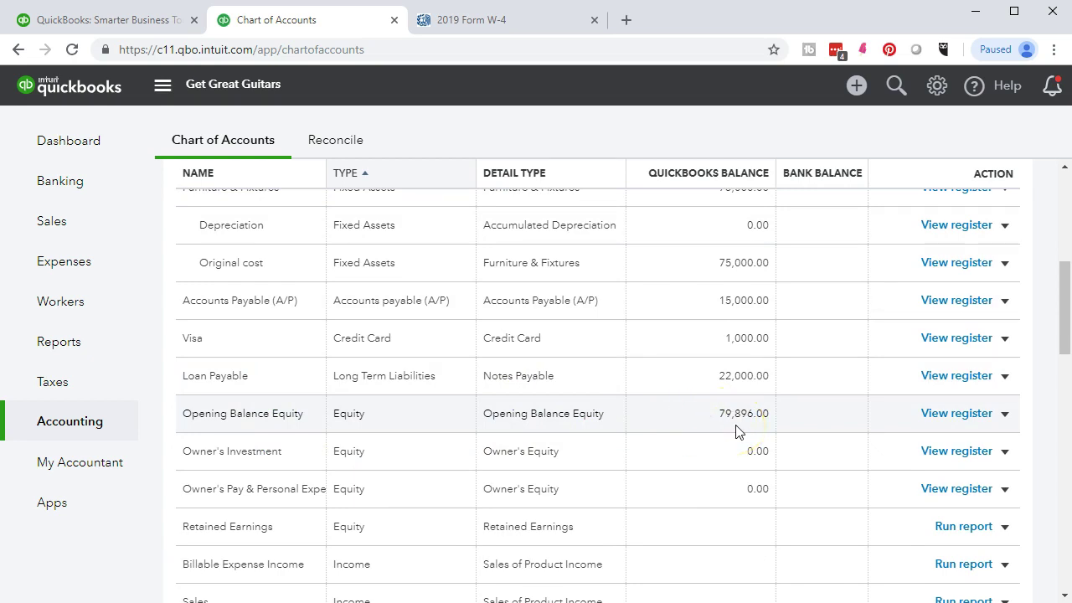
# Step: Open the register of the Opening Balance Equity account and dismiss the Register basics tip
pyautogui.click(931, 416)
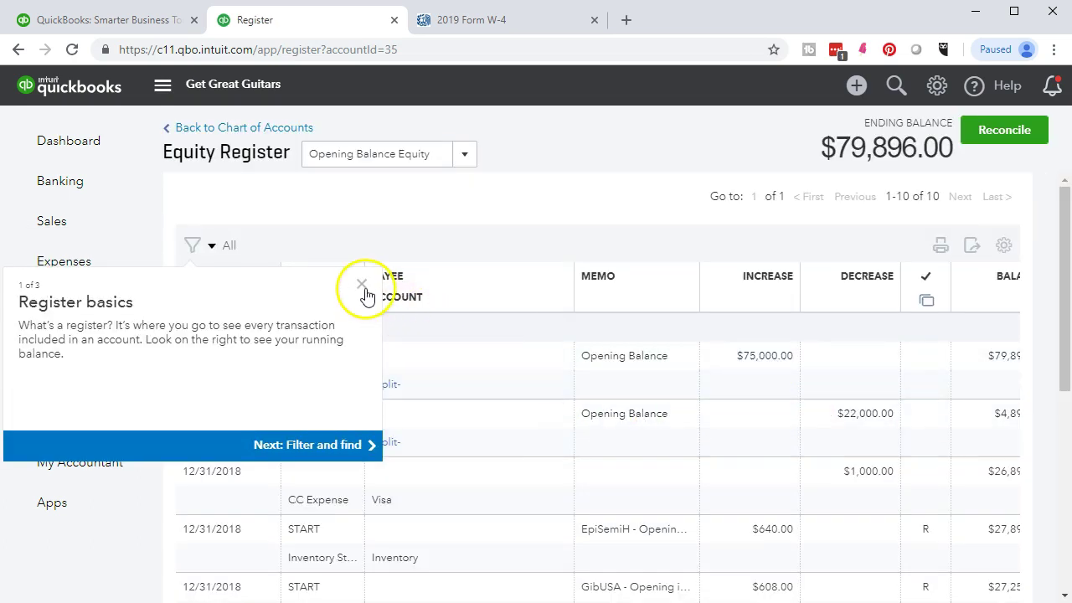
pyautogui.click(361, 286)
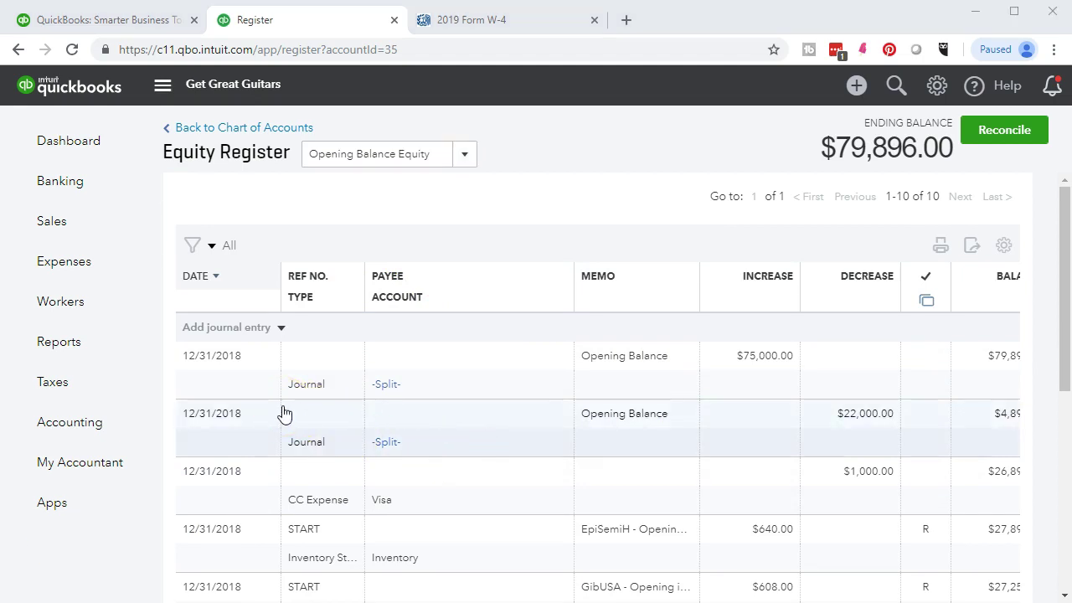
# Step: Examine the opening balance transactions and the running balance column in the Opening Balance Equity register
pyautogui.scroll(-4, 283, 413)
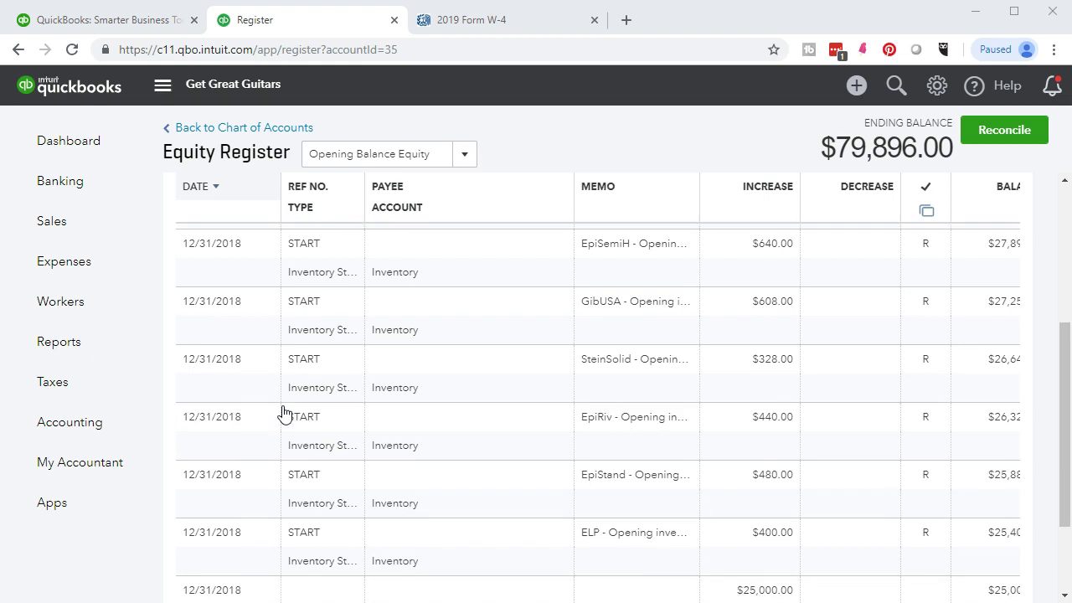
pyautogui.scroll(-2, 283, 413)
pyautogui.moveTo(471, 510); pyautogui.dragTo(644, 534)
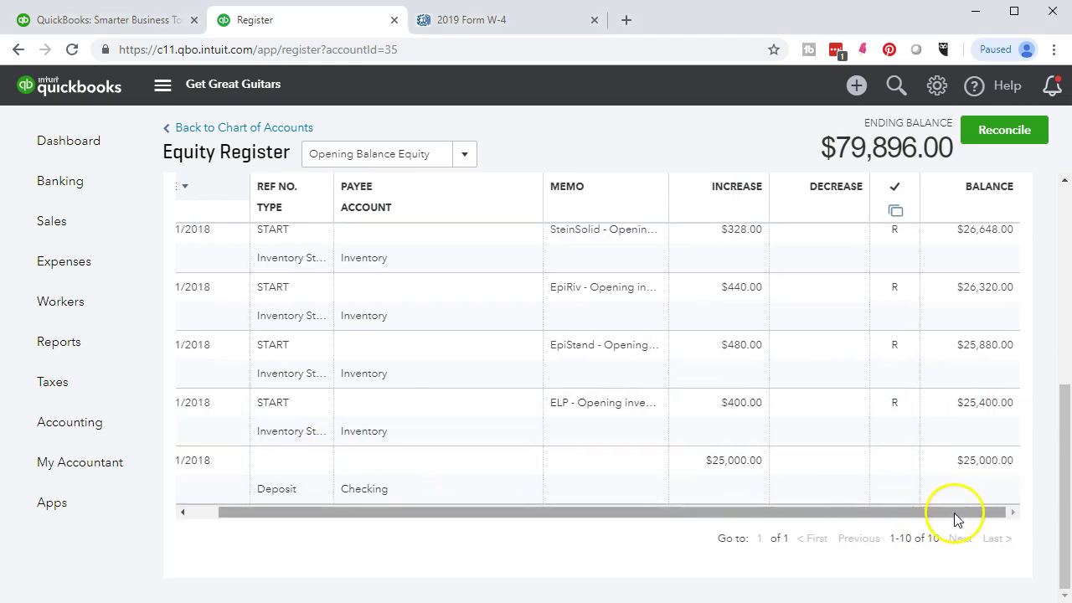
pyautogui.scroll(3, 952, 515)
pyautogui.scroll(3, 957, 519)
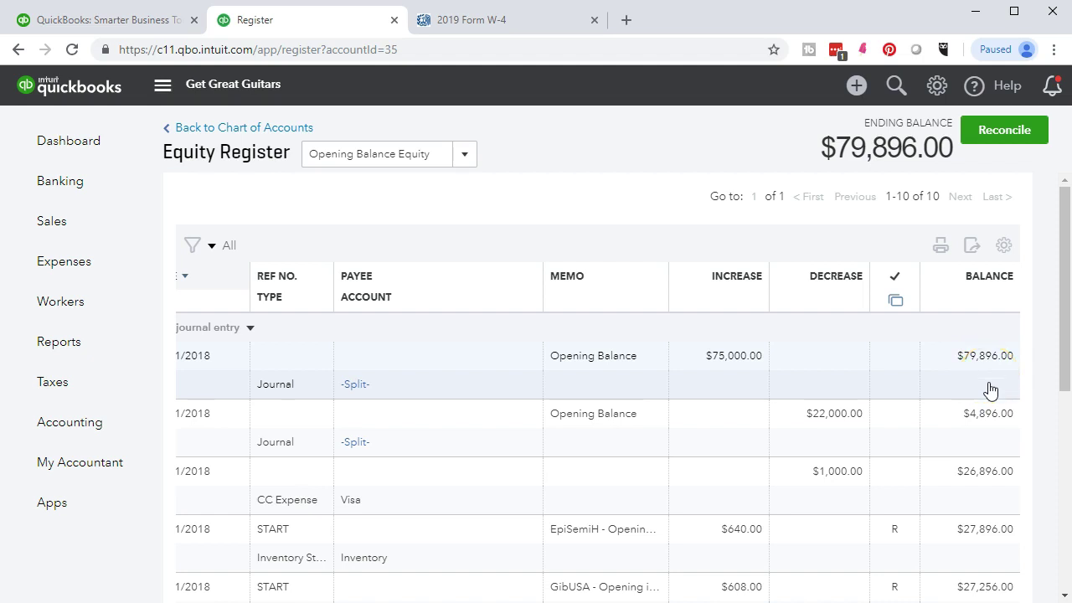
pyautogui.scroll(-5, 982, 388)
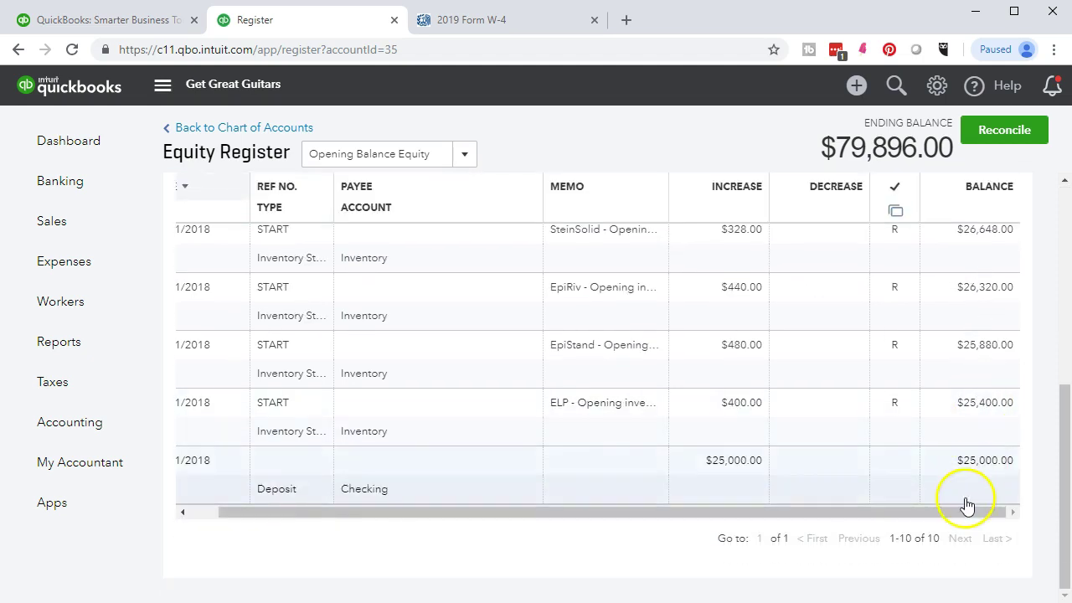
pyautogui.moveTo(969, 514); pyautogui.dragTo(924, 517)
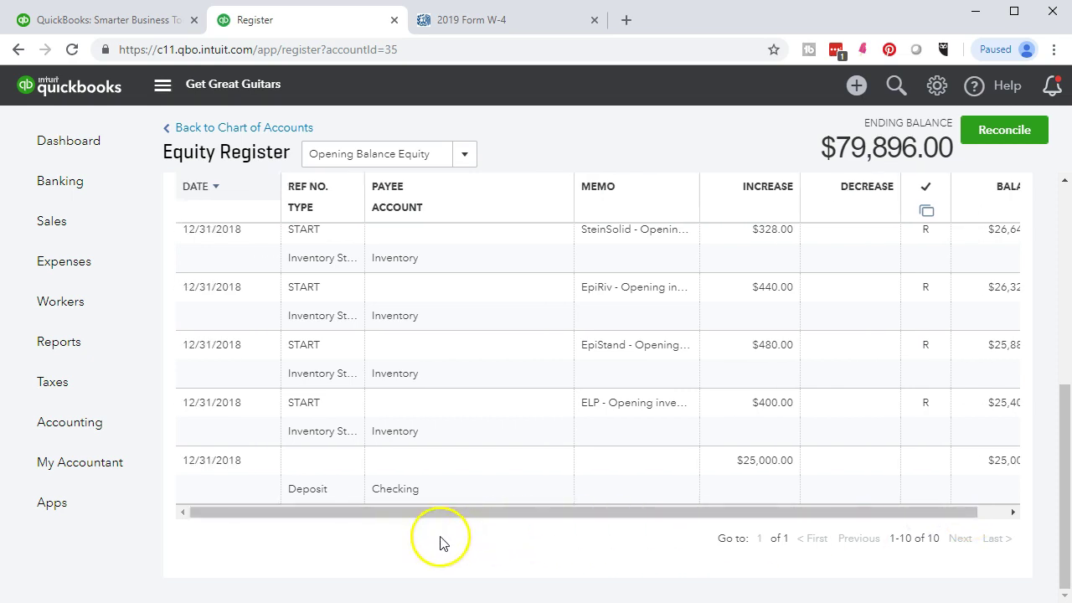
pyautogui.scroll(5, 397, 545)
pyautogui.click(366, 536)
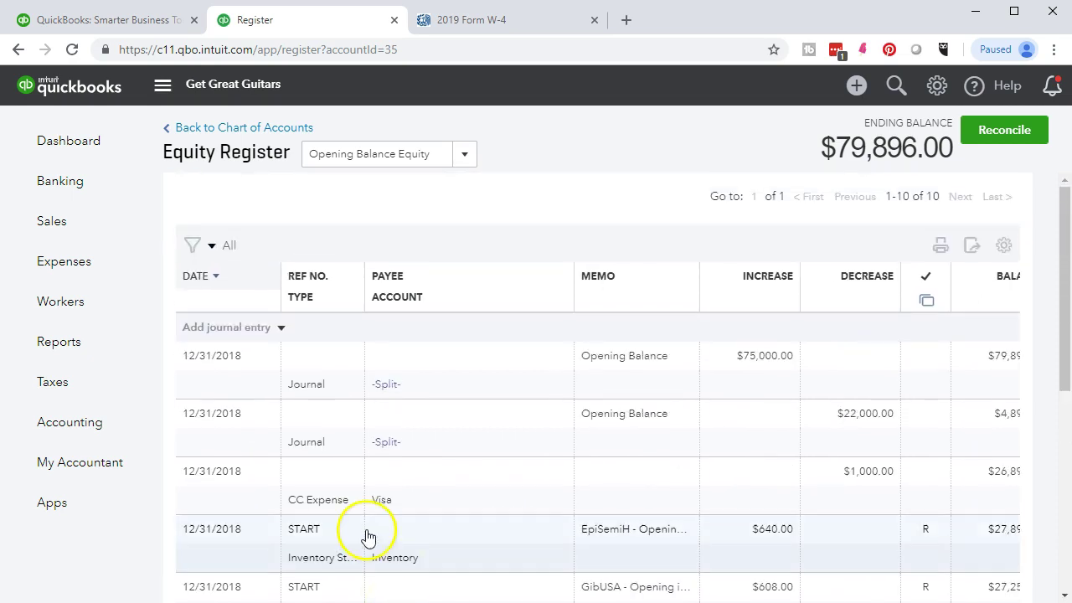
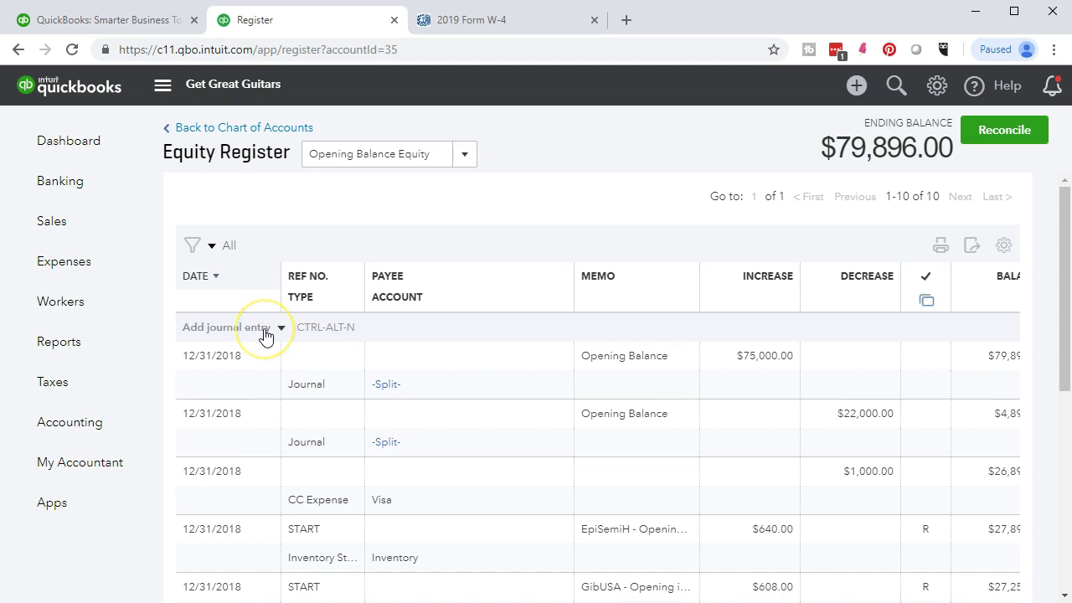
# Step: Start a new journal entry in the Opening Balance Equity register and date it 12/31/2018
pyautogui.click(282, 331)
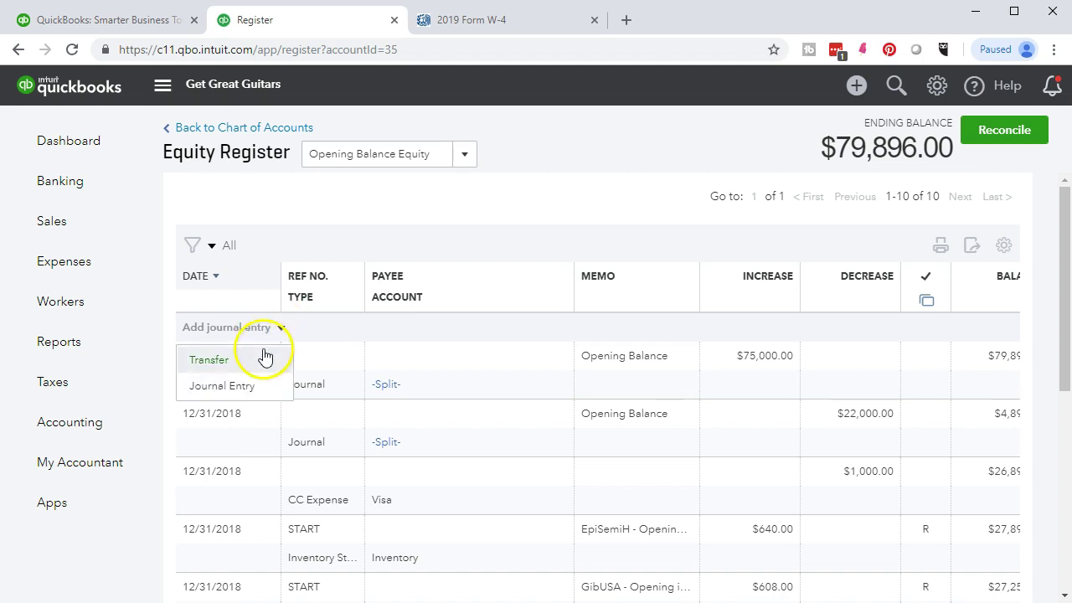
pyautogui.click(222, 386)
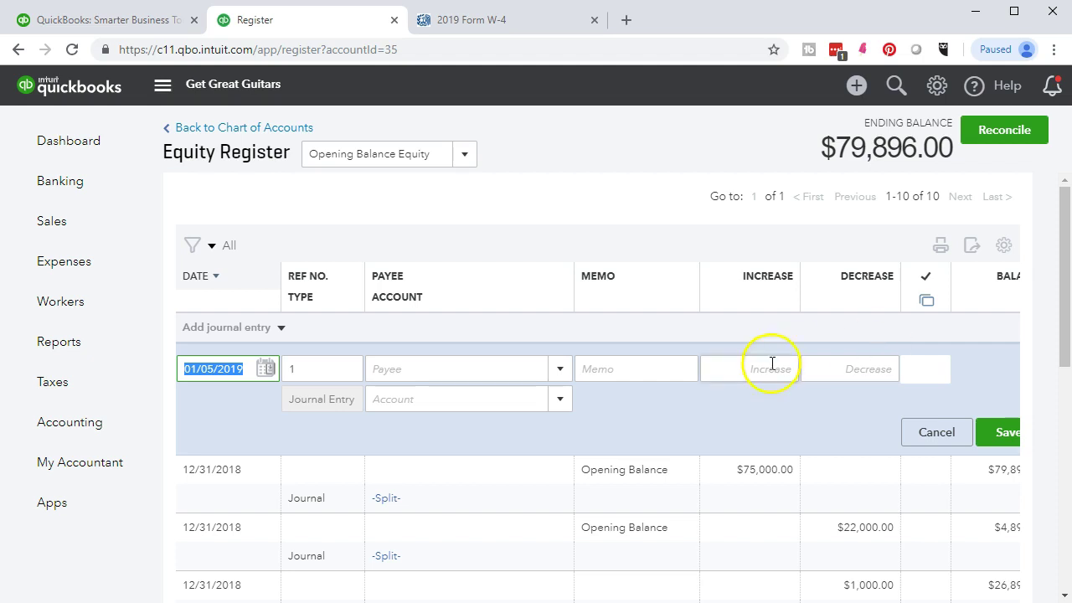
pyautogui.moveTo(508, 407)
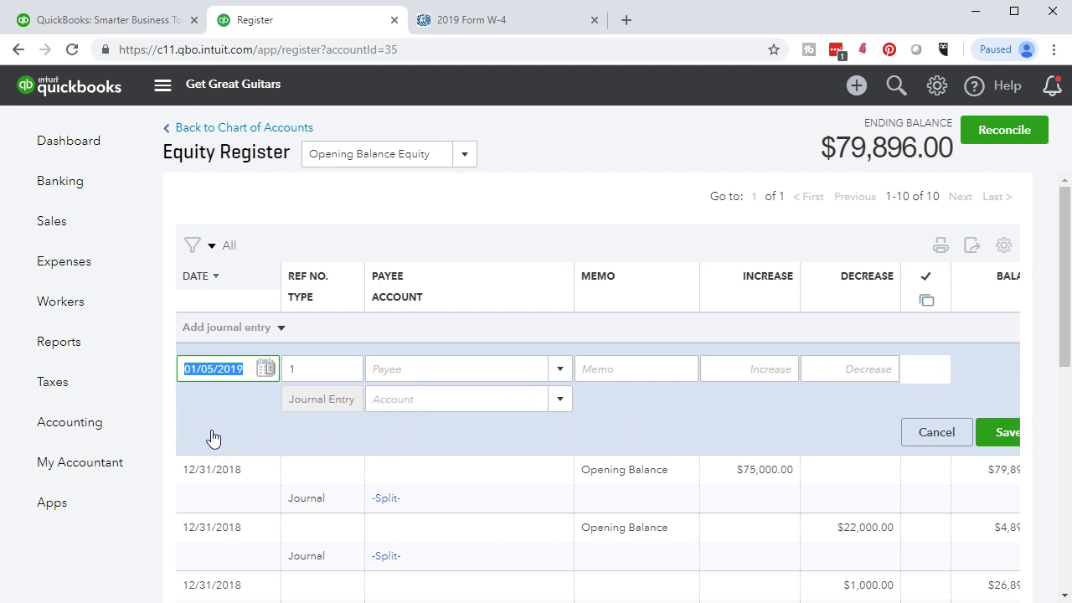
pyautogui.write('12/31/18')
pyautogui.press('Tab')
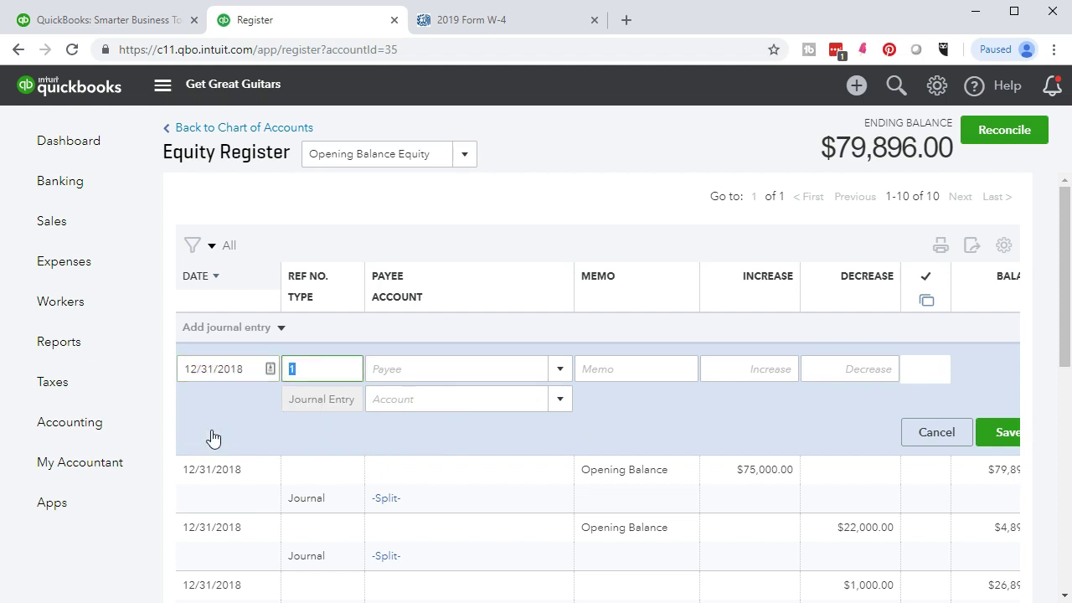
# Step: Enter 79,896 as the journal entry's decrease amount, leaving the payee and memo blank
pyautogui.click(221, 425)
pyautogui.press('Tab')
pyautogui.press('Tab')
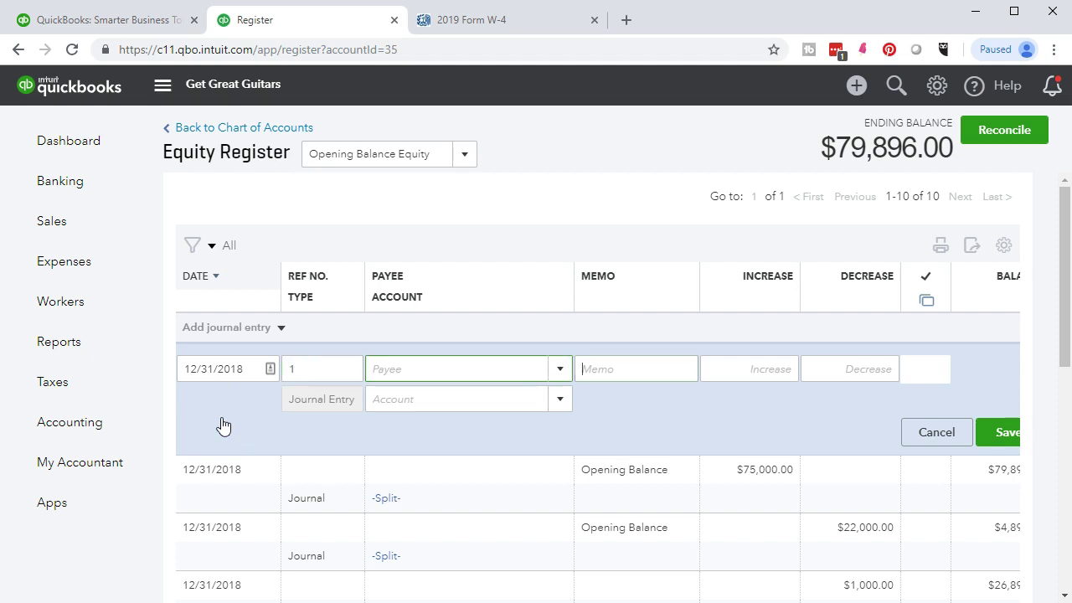
pyautogui.click(256, 410)
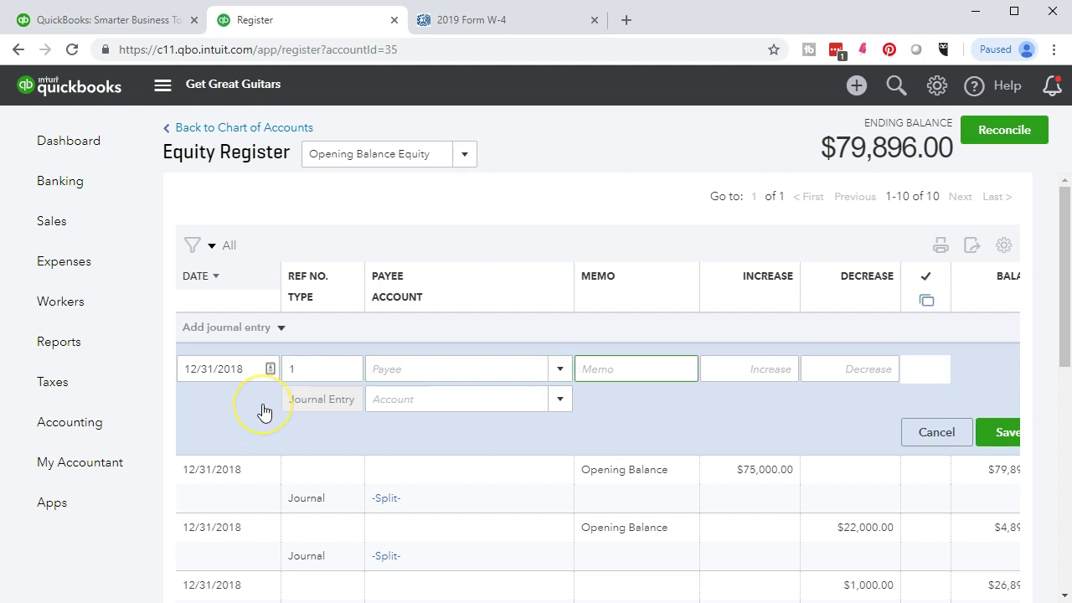
pyautogui.press('Tab')
pyautogui.press('Tab')
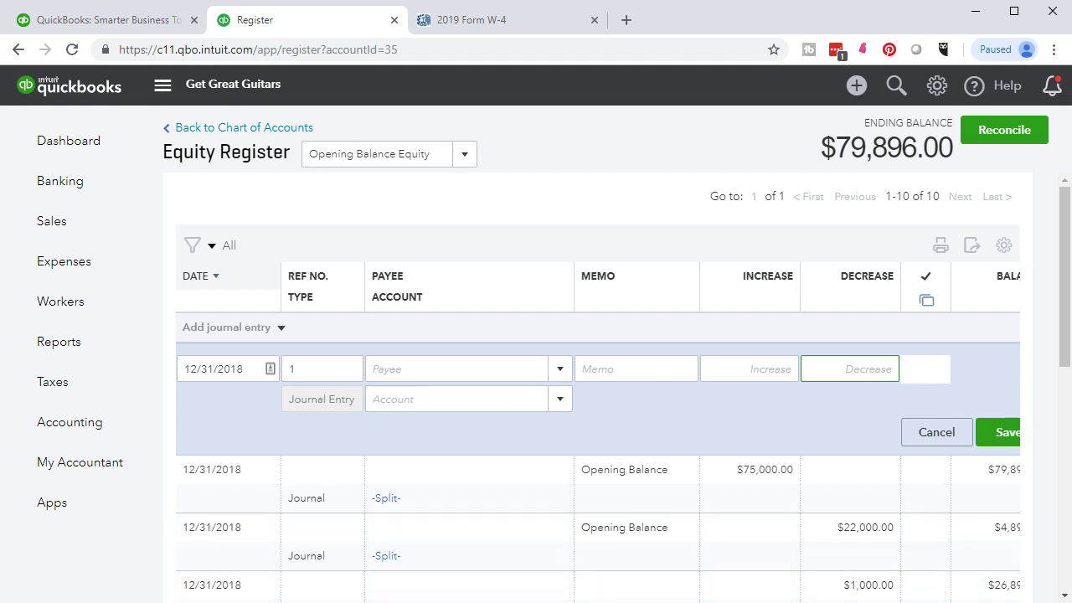
pyautogui.write('79896')
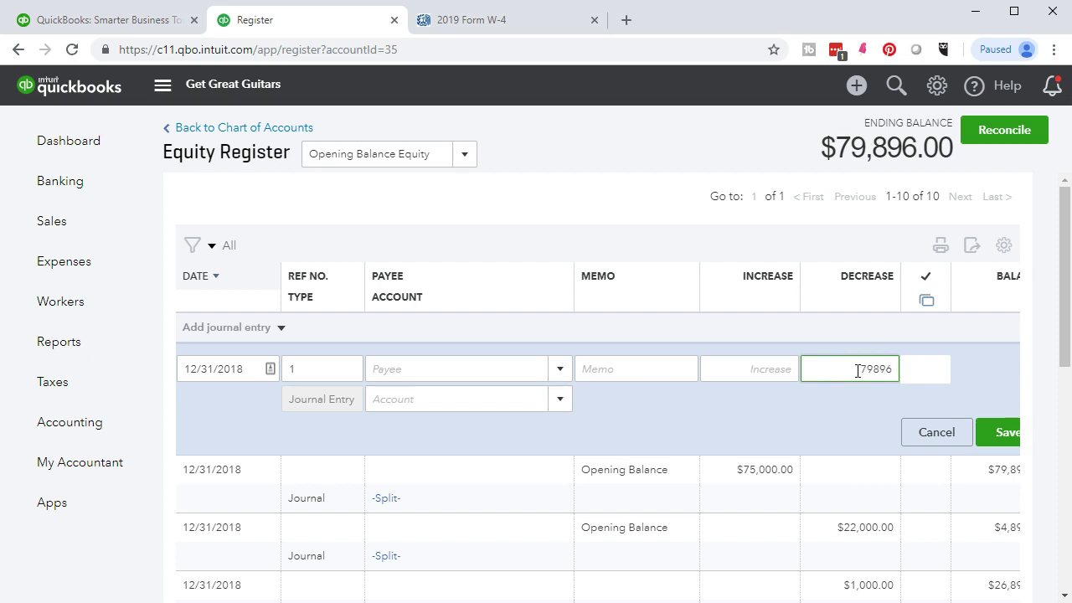
pyautogui.press('Tab')
pyautogui.click(862, 404)
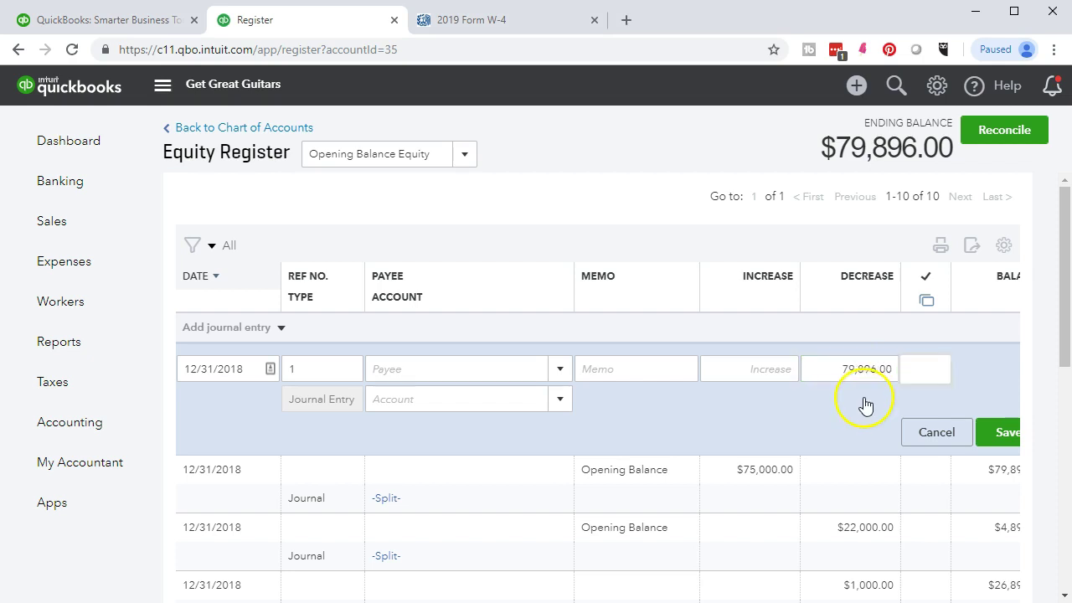
# Step: Choose Retained Earnings as the journal entry's offsetting account and save the entry
pyautogui.click(432, 398)
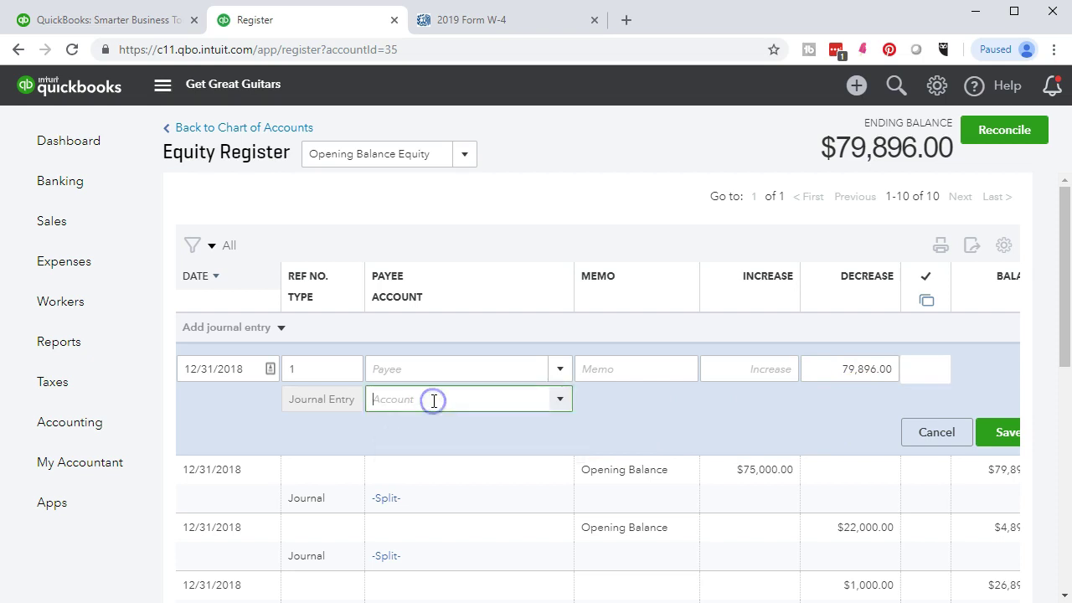
pyautogui.click(558, 405)
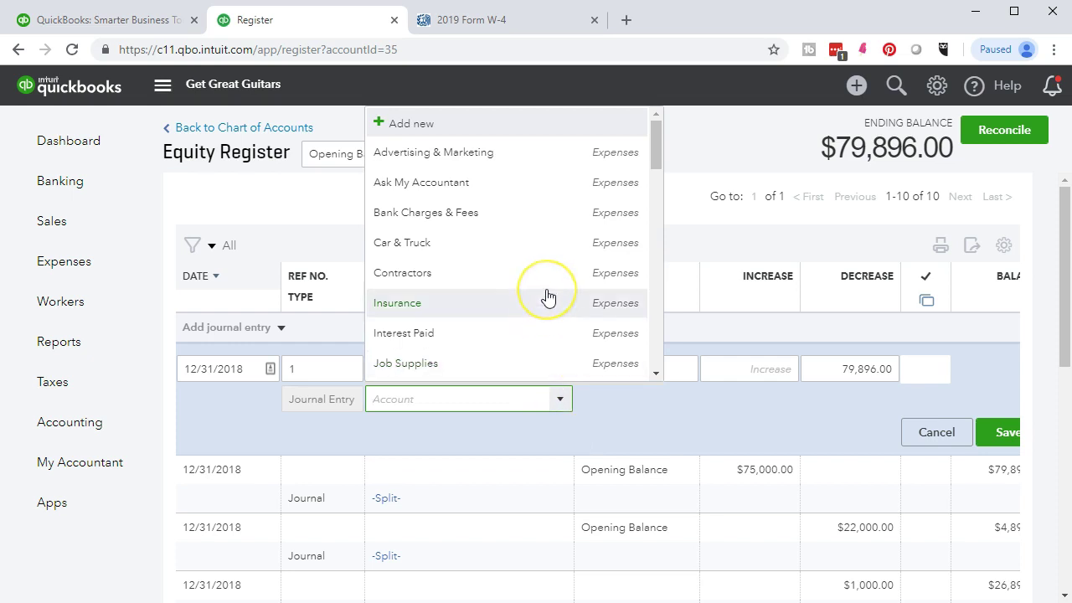
pyautogui.scroll(-2, 546, 295)
pyautogui.scroll(-5, 546, 295)
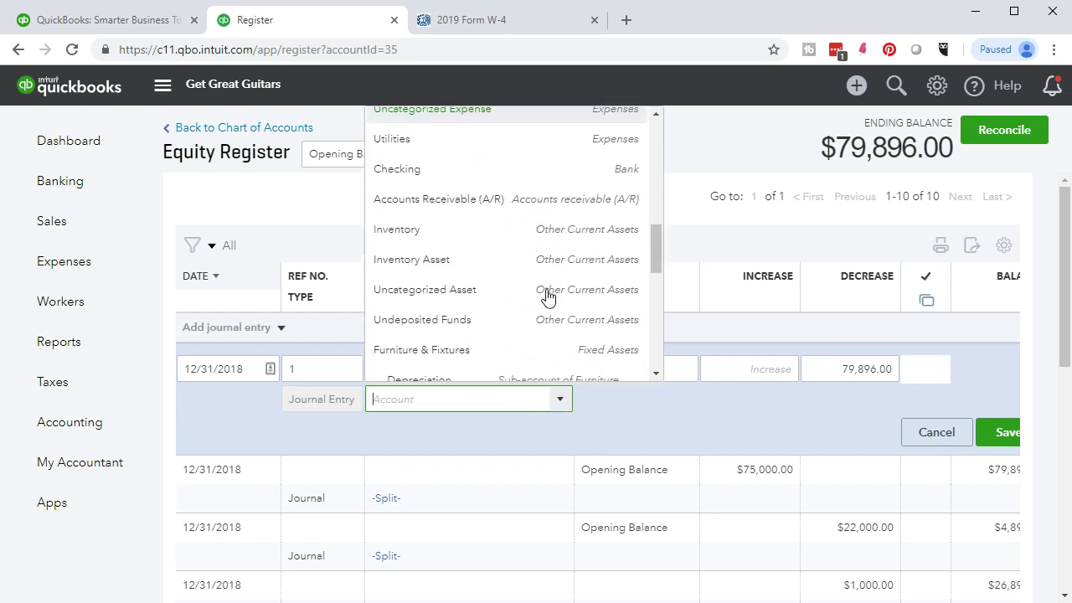
pyautogui.scroll(-4, 546, 295)
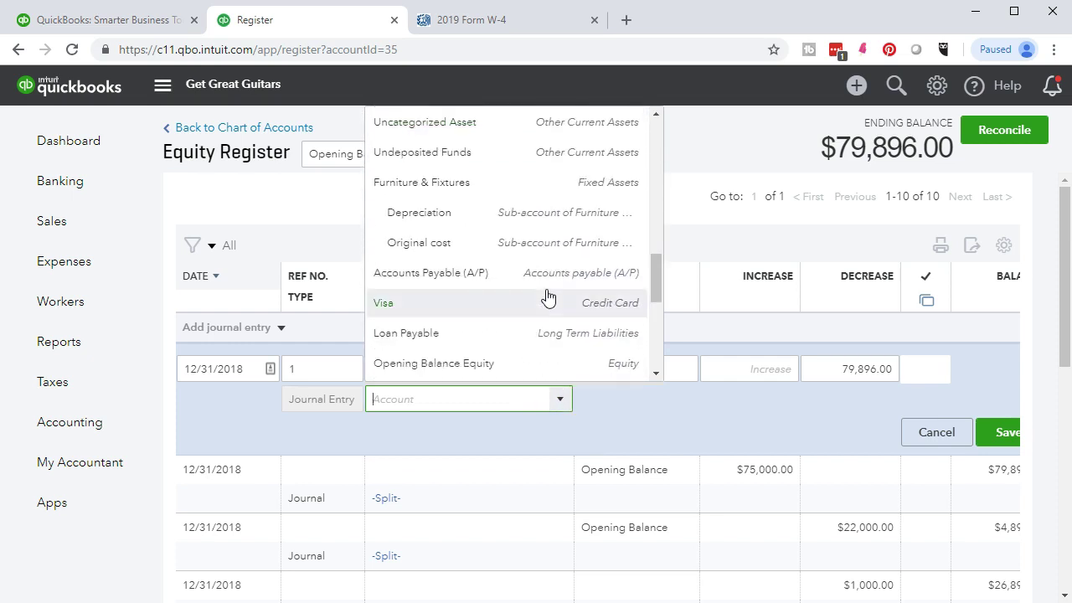
pyautogui.scroll(-1, 546, 295)
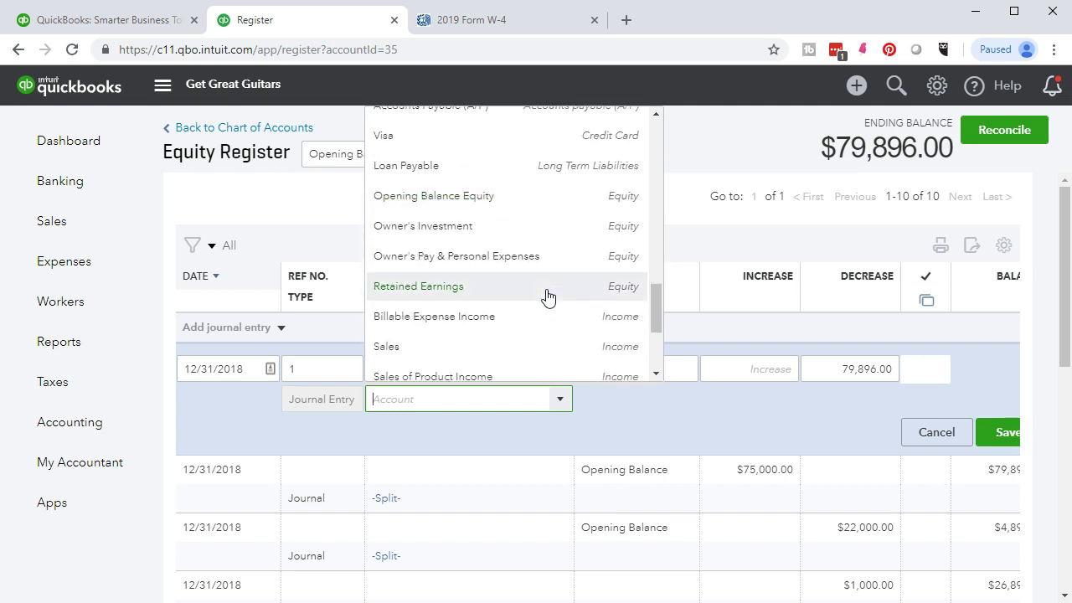
pyautogui.scroll(9, 546, 295)
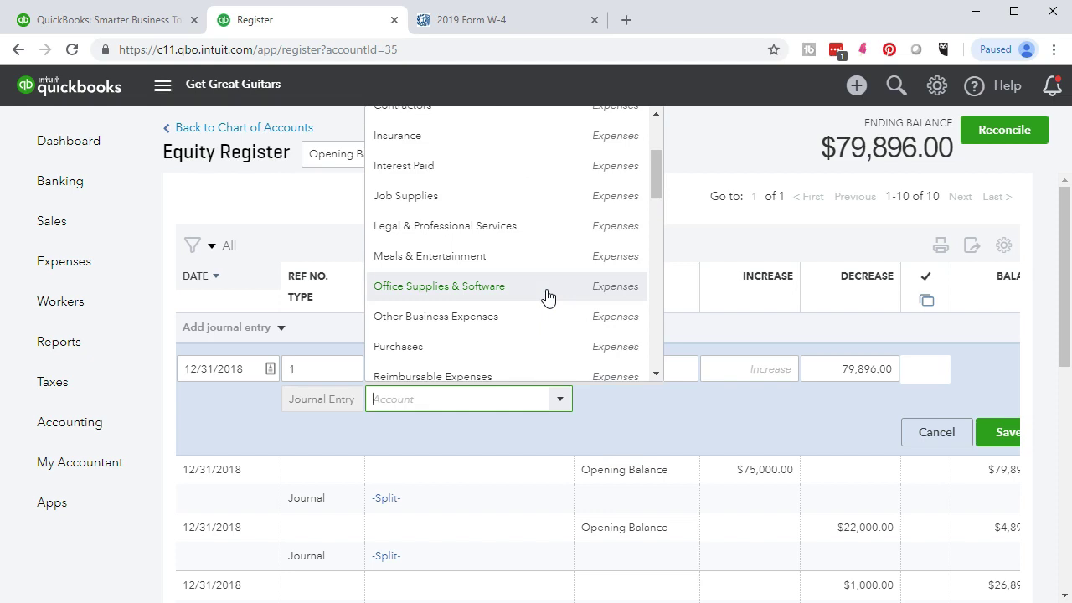
pyautogui.scroll(-5, 546, 294)
pyautogui.scroll(-3, 546, 295)
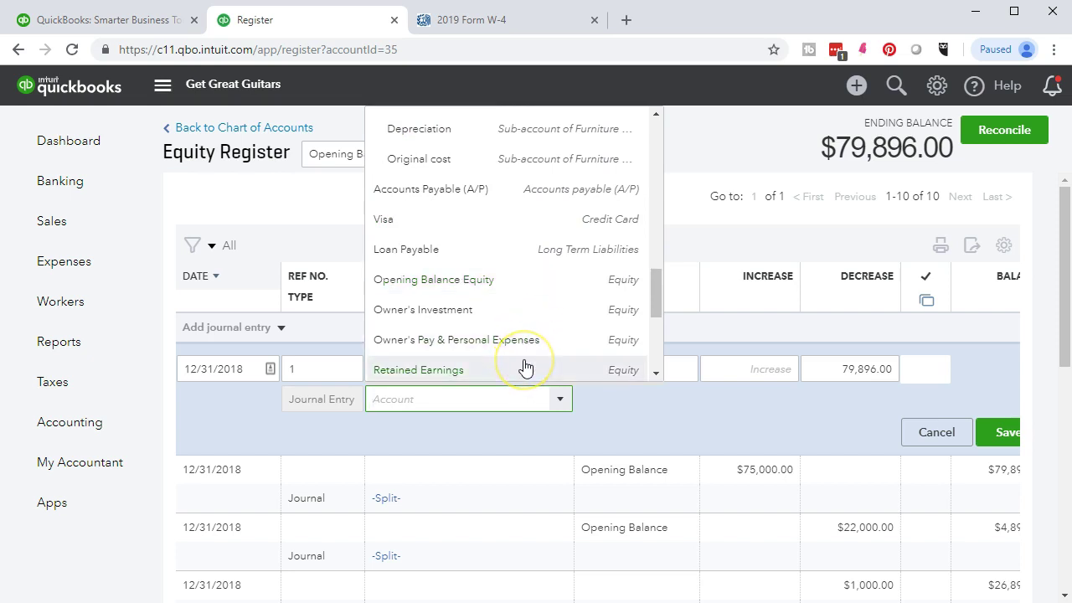
pyautogui.write('Retained Earnings')
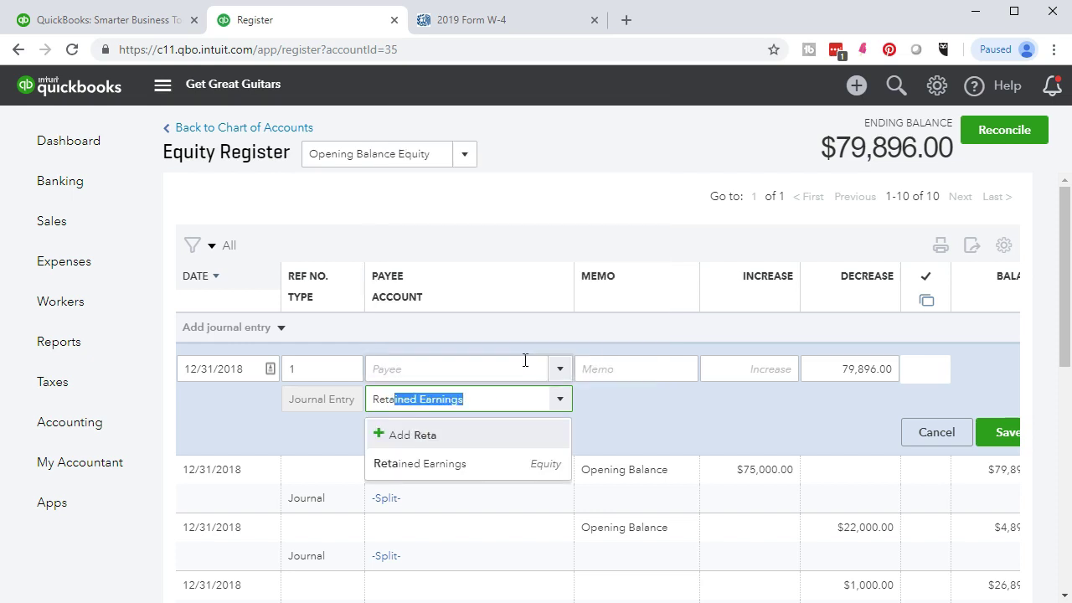
pyautogui.click(477, 464)
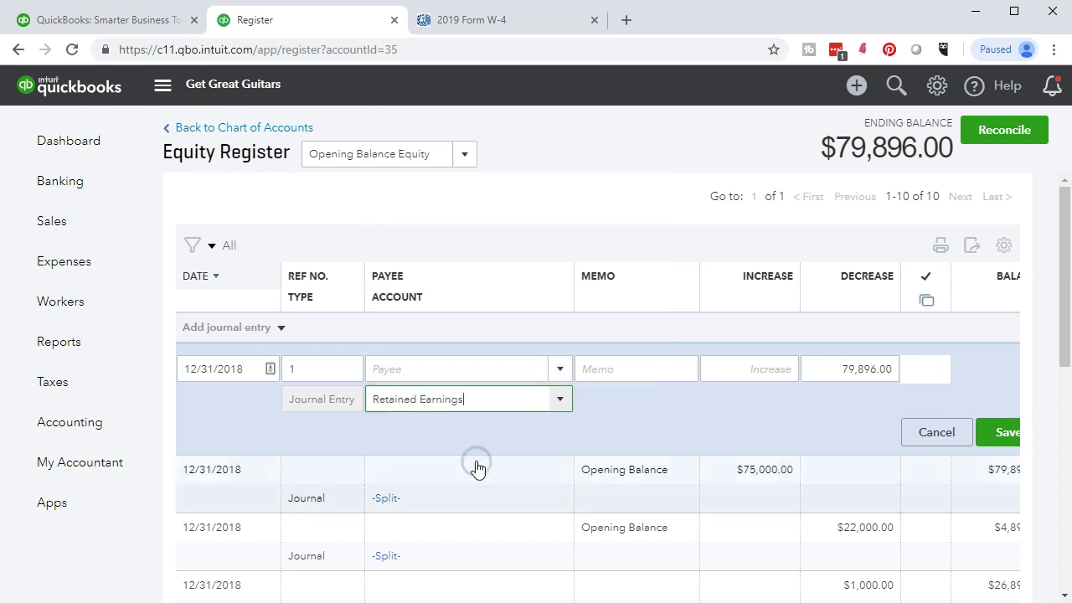
pyautogui.click(986, 442)
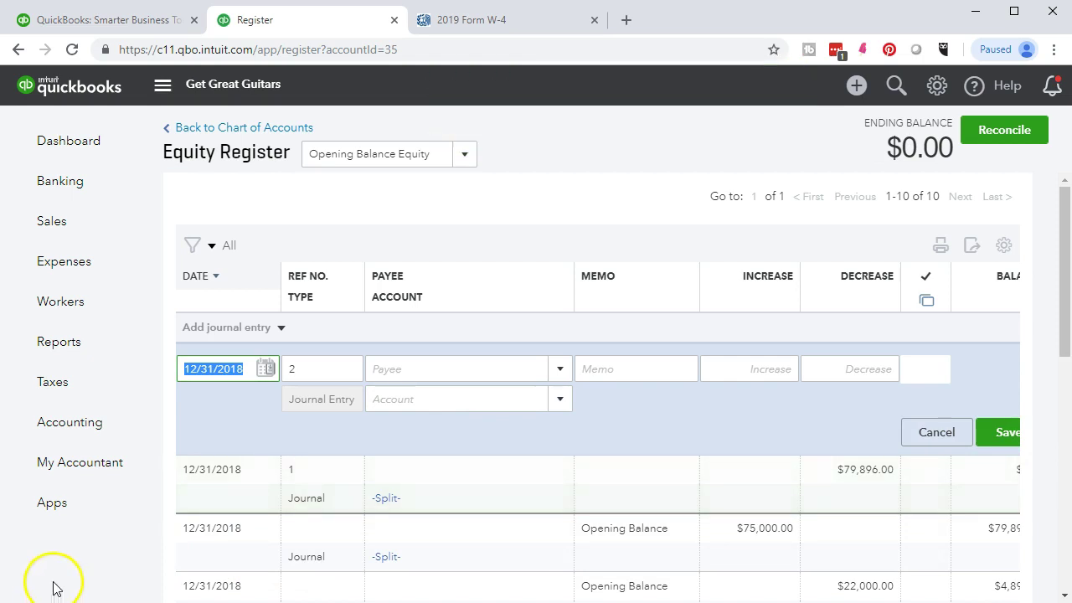
# Step: Check the register's running balances, and open the Trial Balance report from the accountant reports
pyautogui.scroll(-10, 669, 564)
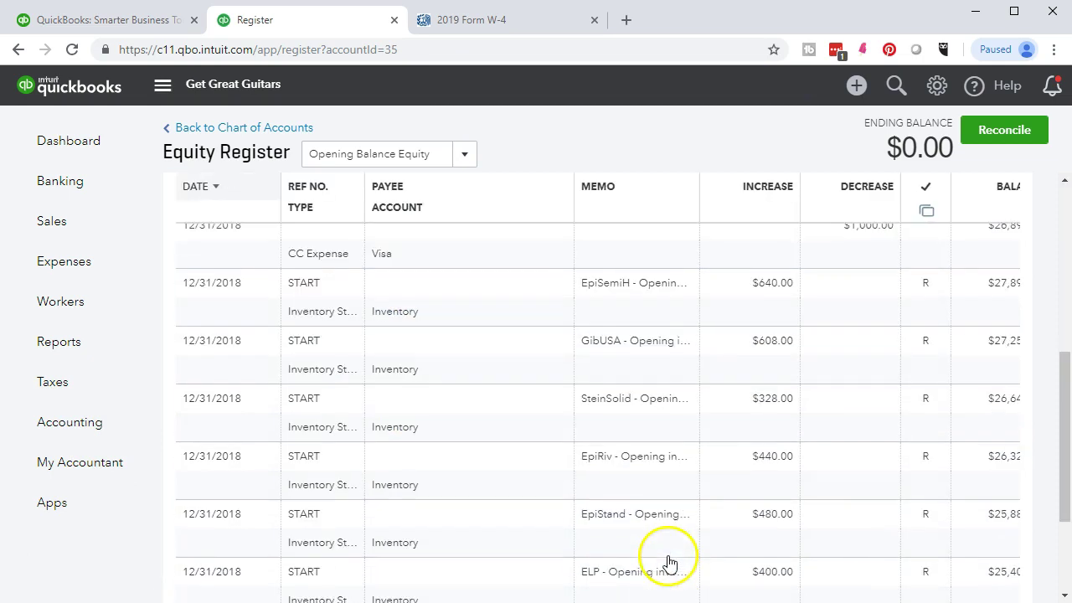
pyautogui.moveTo(636, 514); pyautogui.dragTo(760, 512)
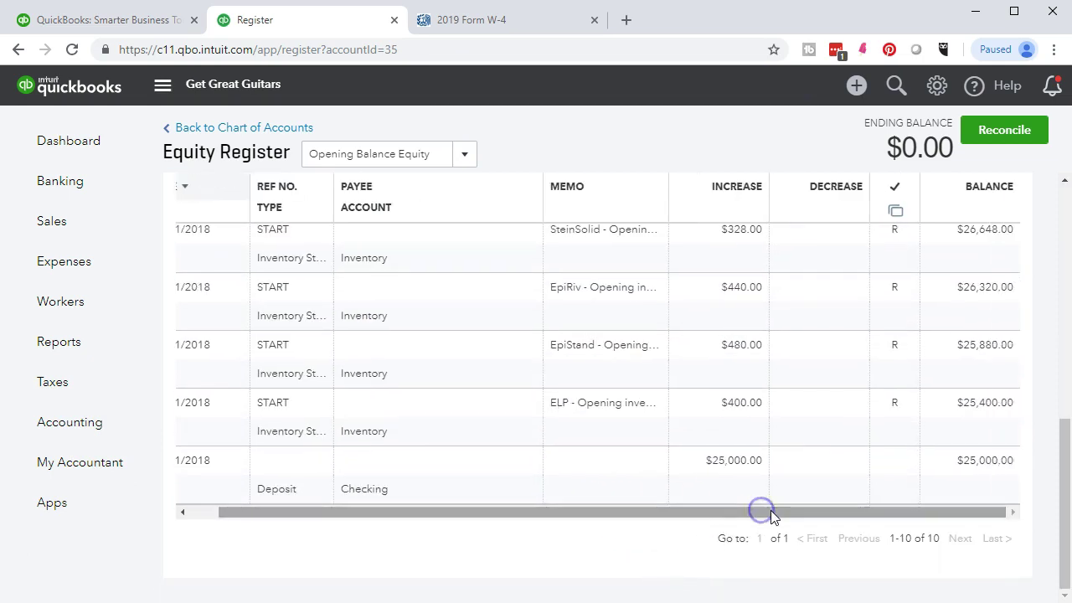
pyautogui.scroll(10, 766, 512)
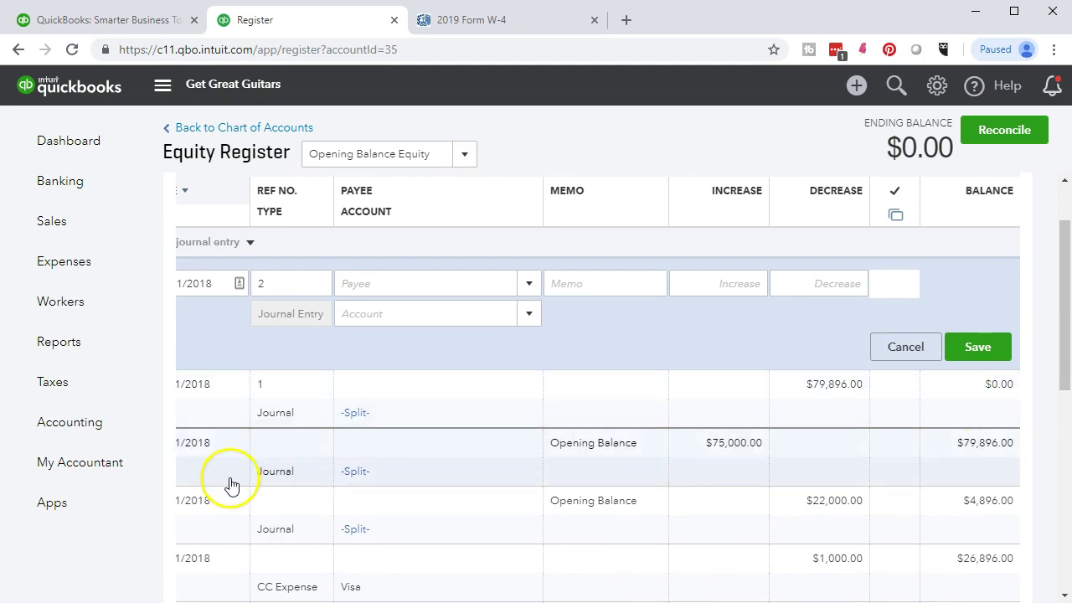
pyautogui.click(77, 350)
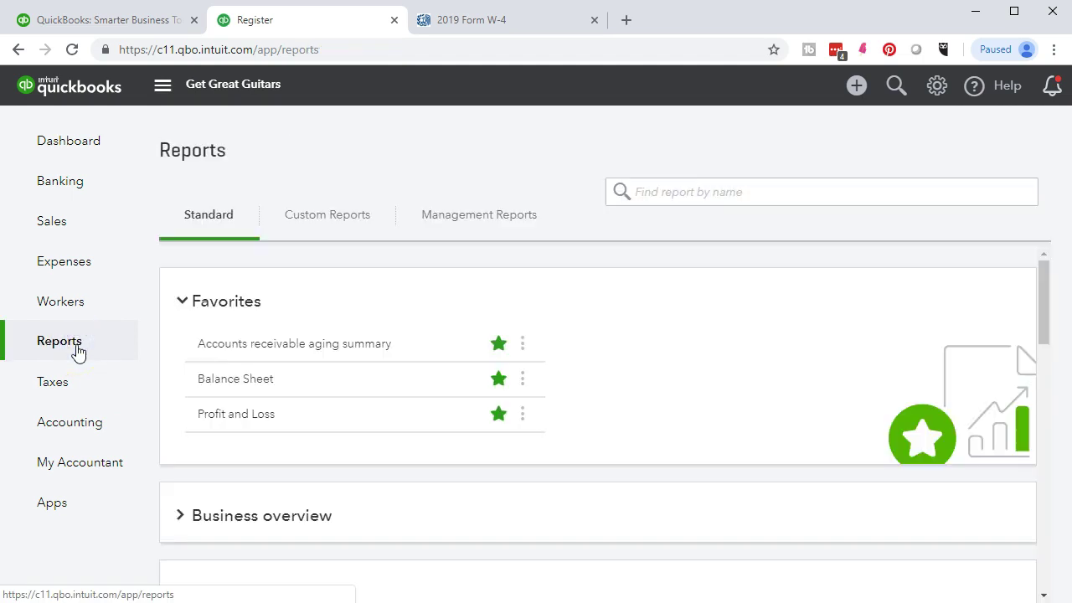
pyautogui.scroll(-6, 230, 407)
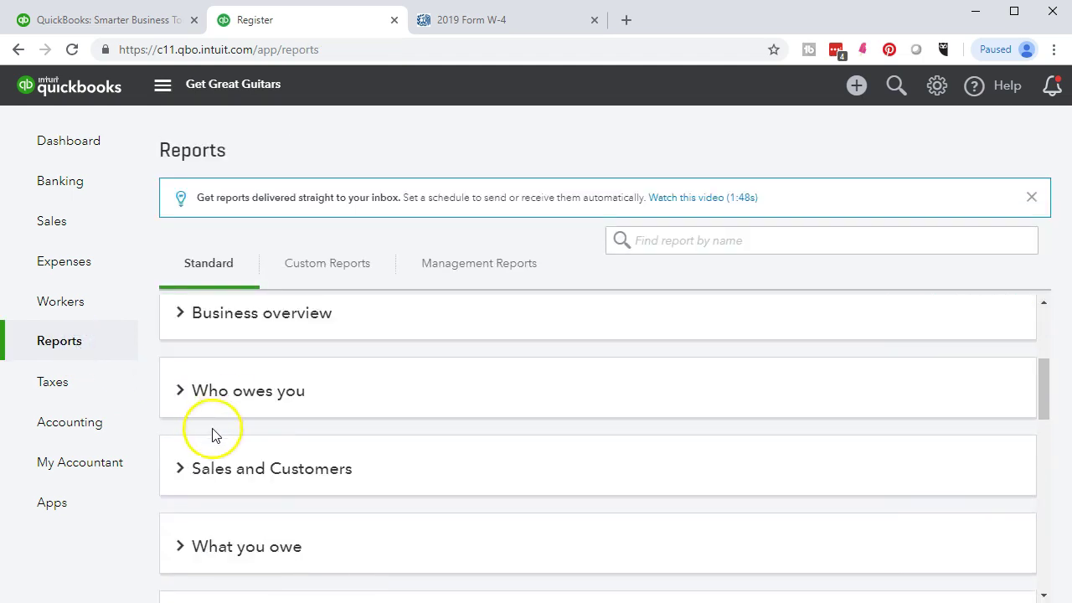
pyautogui.scroll(-4, 176, 481)
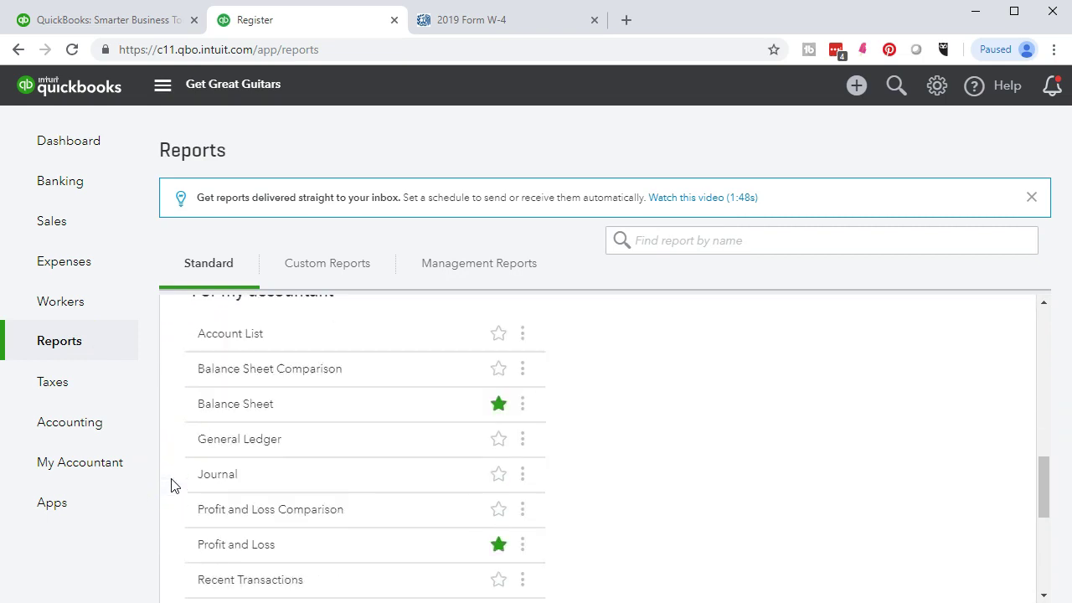
pyautogui.scroll(-3, 171, 485)
pyautogui.click(222, 484)
pyautogui.click(222, 484)
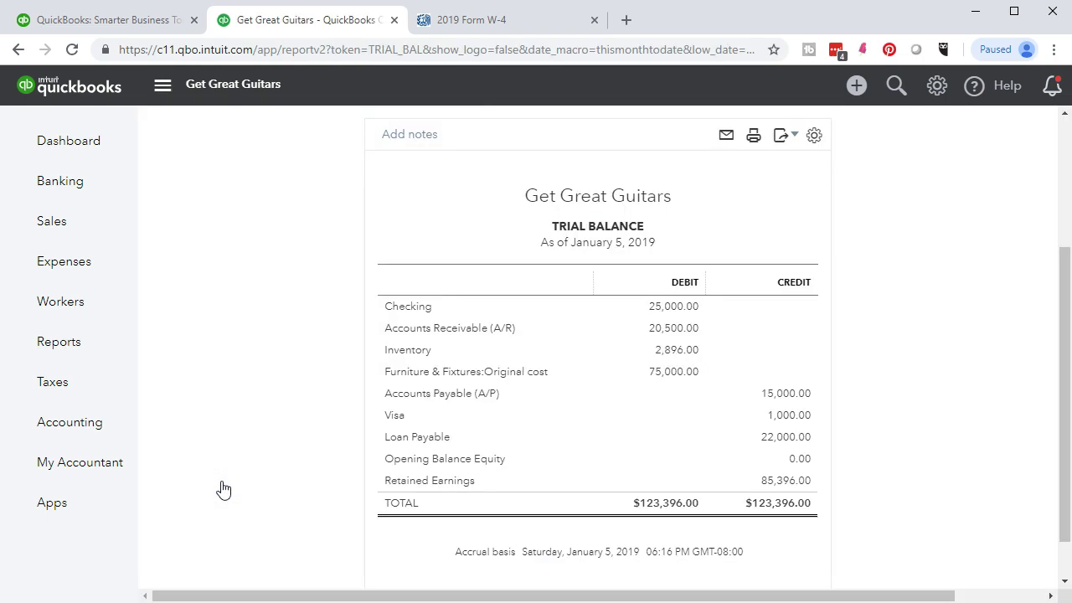
# Step: Set the Trial Balance report period to 01/01/2019 through 12/31/2019, run the report and review the account balances
pyautogui.scroll(1, 223, 489)
pyautogui.scroll(2, 222, 489)
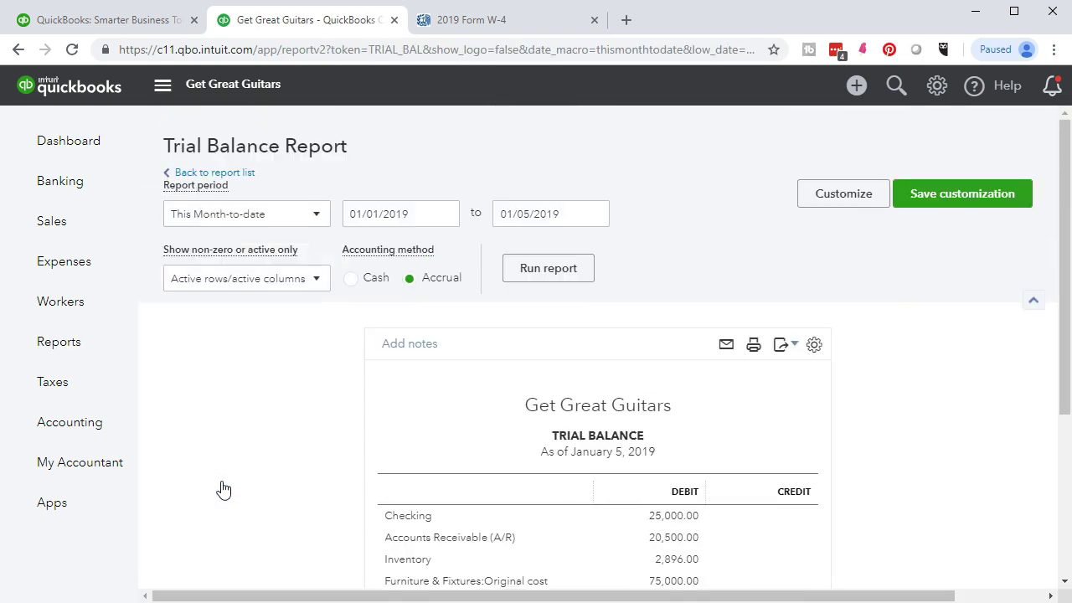
pyautogui.click(418, 214)
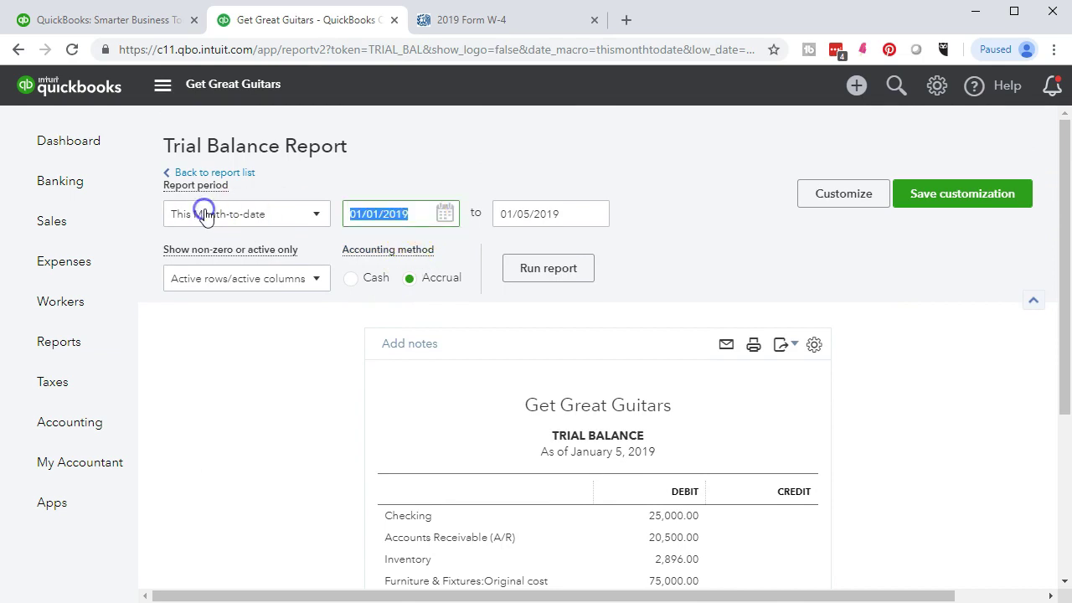
pyautogui.write('01/01/2019')
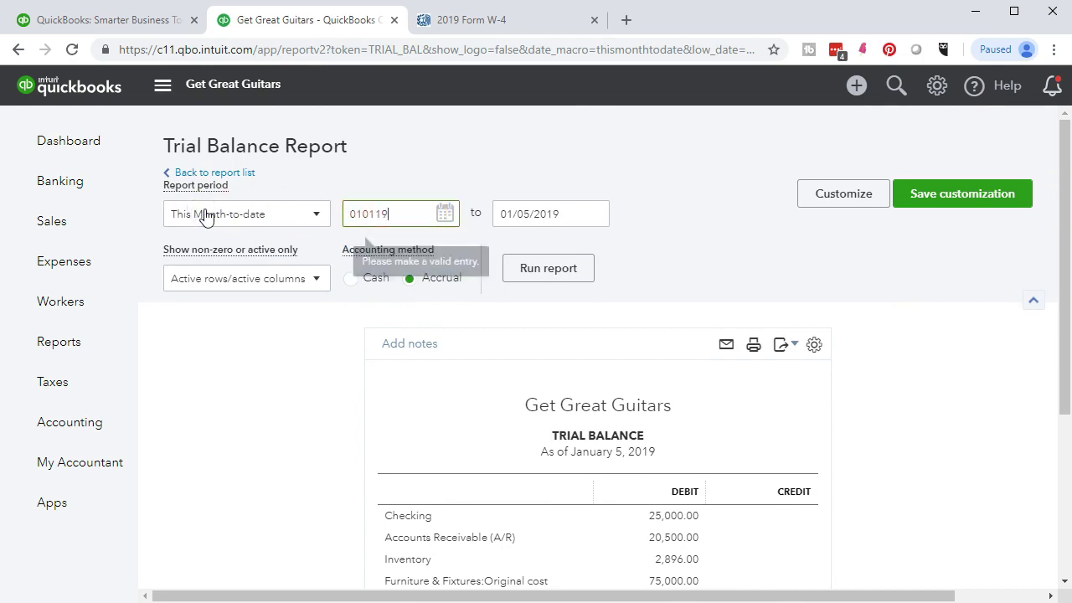
pyautogui.press('Tab')
pyautogui.write('12/31/2019')
pyautogui.press('Tab')
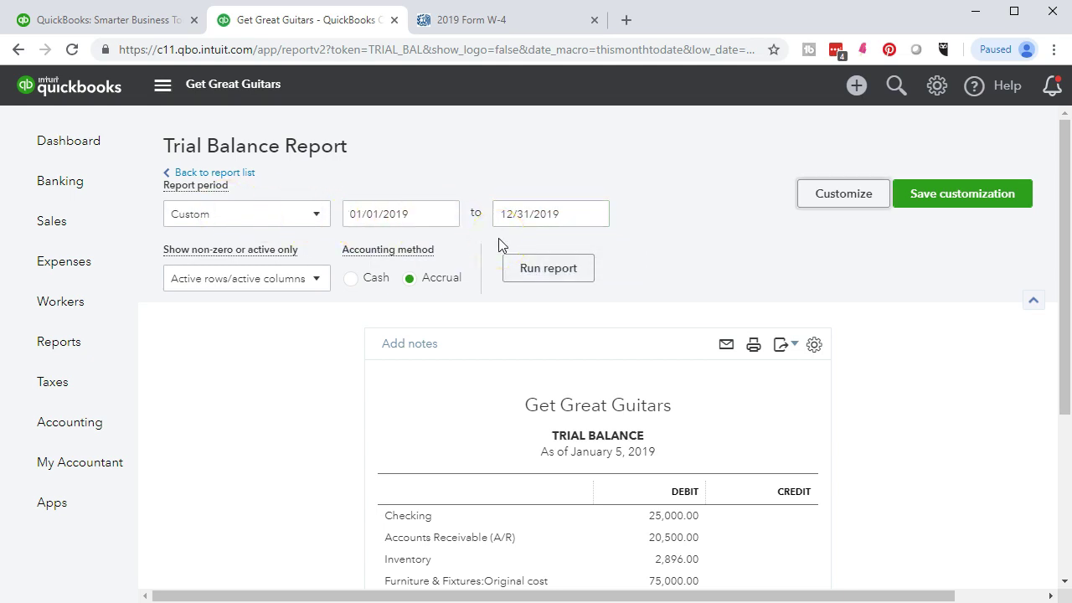
pyautogui.click(517, 267)
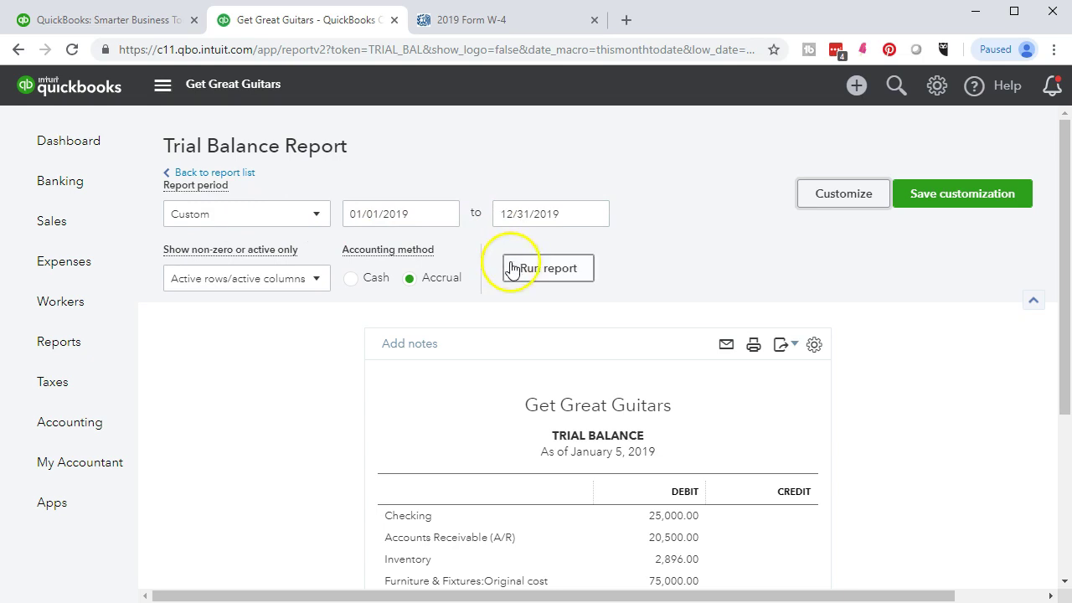
pyautogui.scroll(-3, 514, 321)
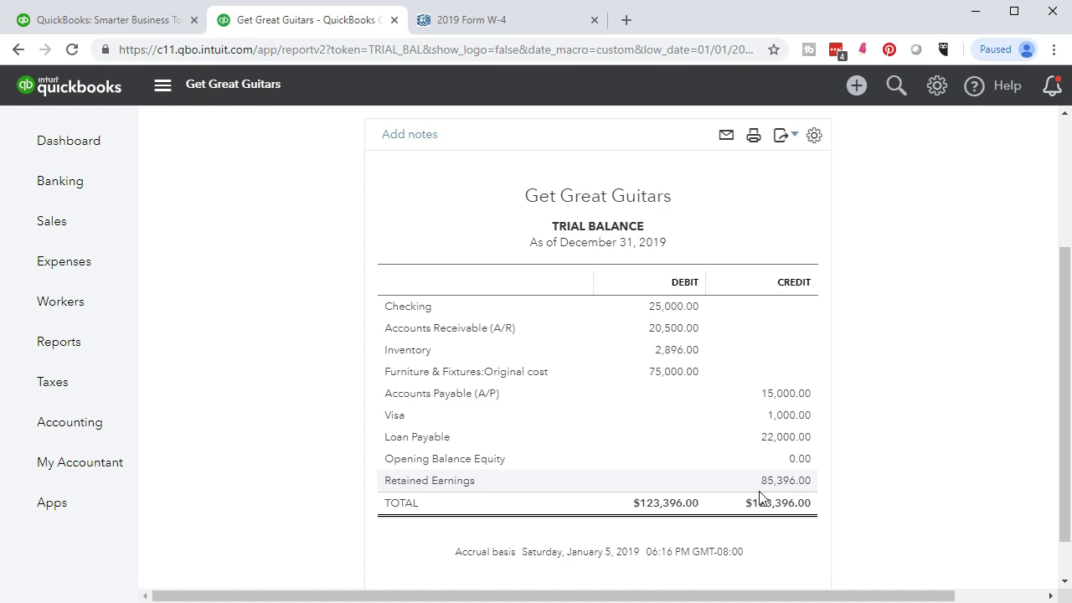
pyautogui.click(863, 496)
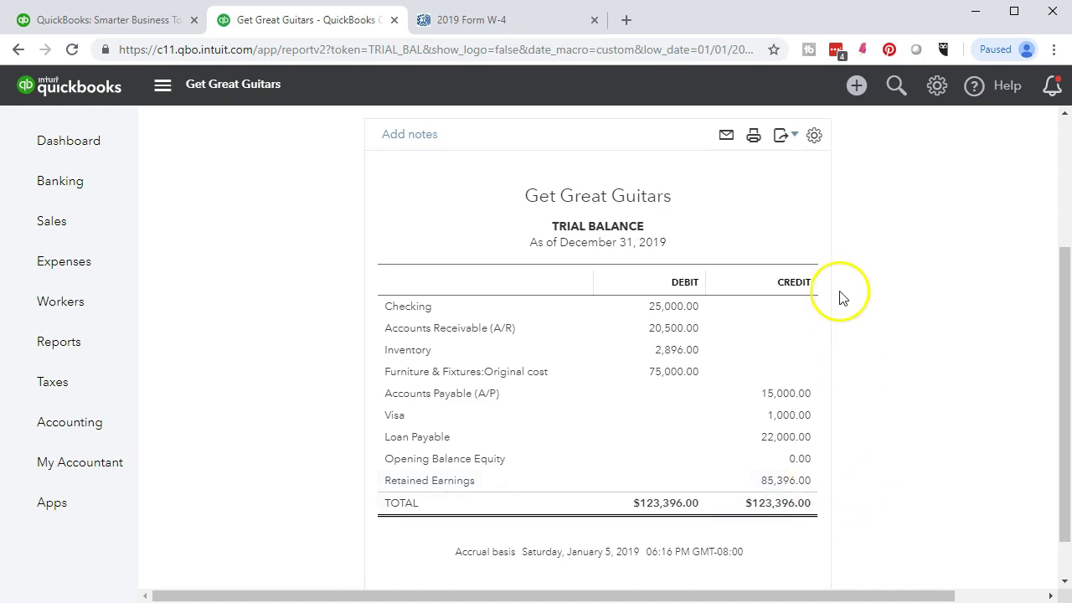
# Step: Print the Trial Balance report in portrait orientation to CutePDF Writer
pyautogui.click(785, 138)
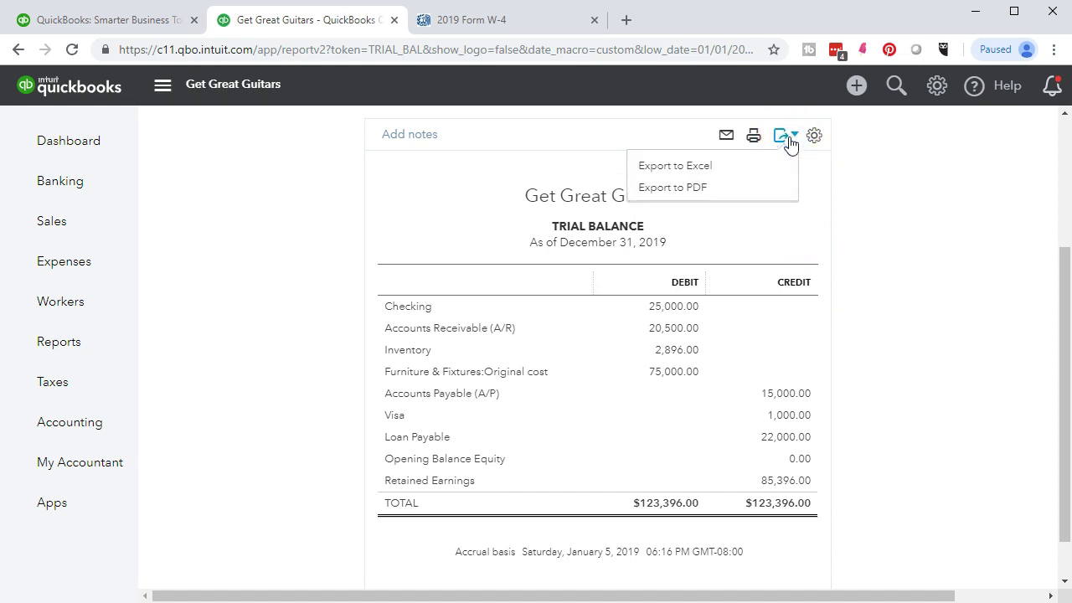
pyautogui.click(753, 138)
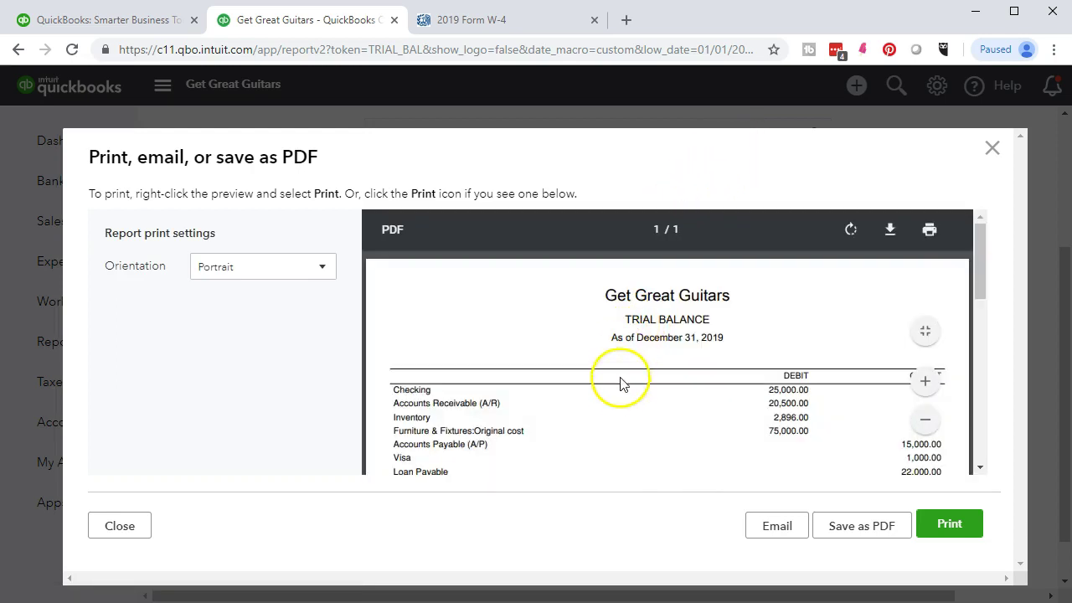
pyautogui.click(950, 524)
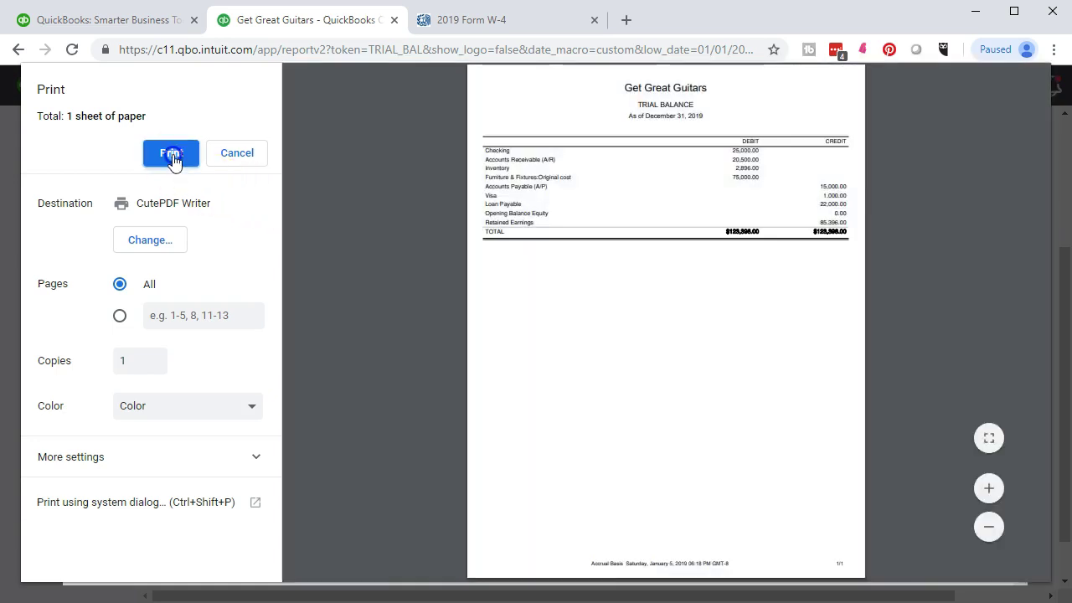
pyautogui.click(172, 156)
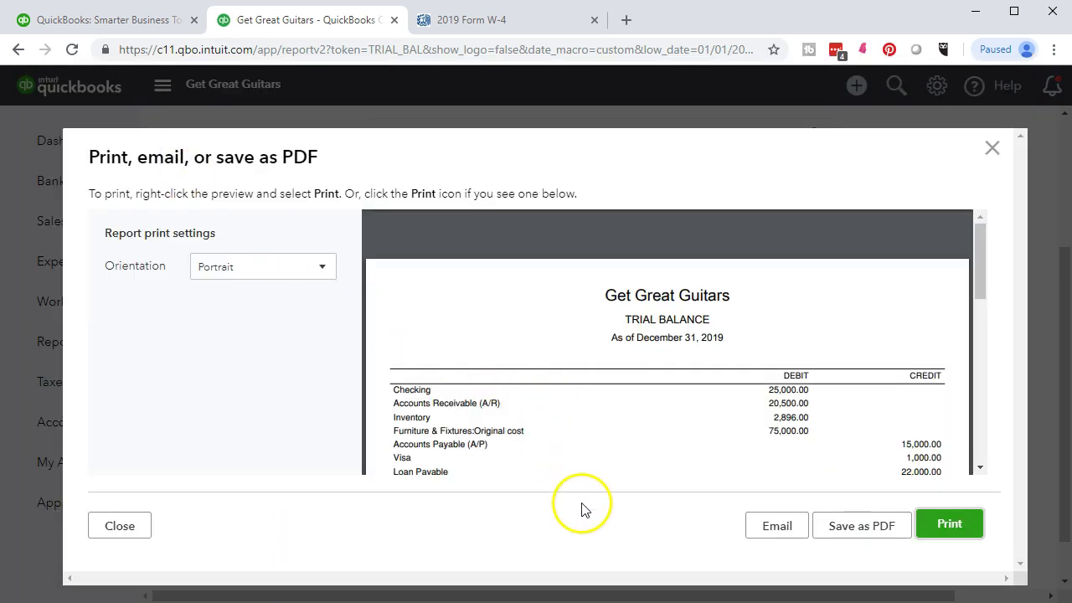
# Step: Choose the Section 6 folder inside the Desktop's GGG folder as the save location for the PDF
pyautogui.click(583, 169)
pyautogui.click(479, 186)
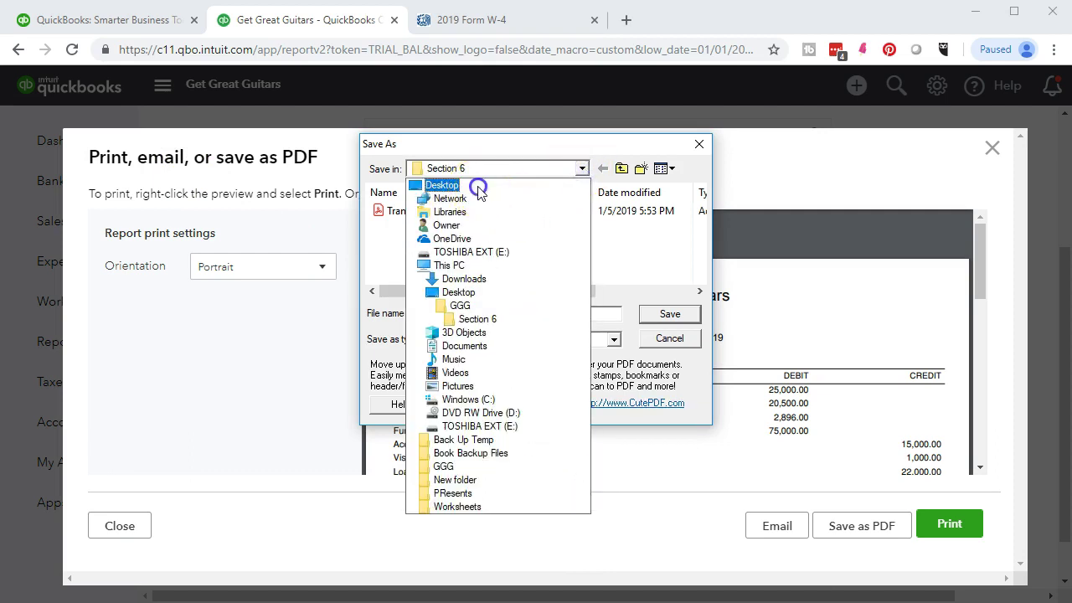
pyautogui.scroll(-3, 505, 230)
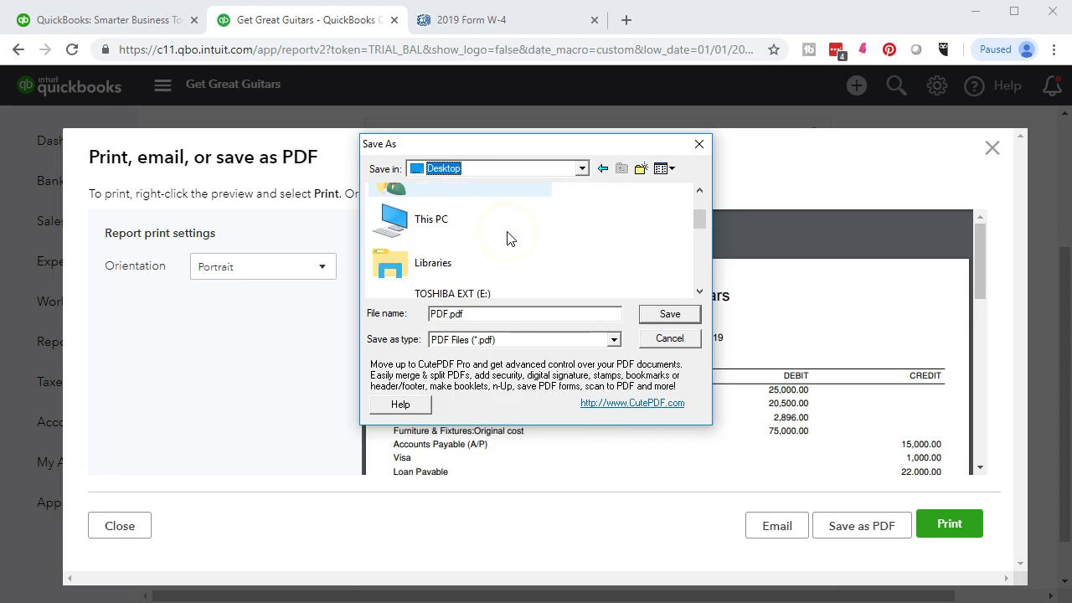
pyautogui.scroll(-1, 509, 234)
pyautogui.click(516, 227)
pyautogui.scroll(-1, 514, 223)
pyautogui.doubleClick(421, 247)
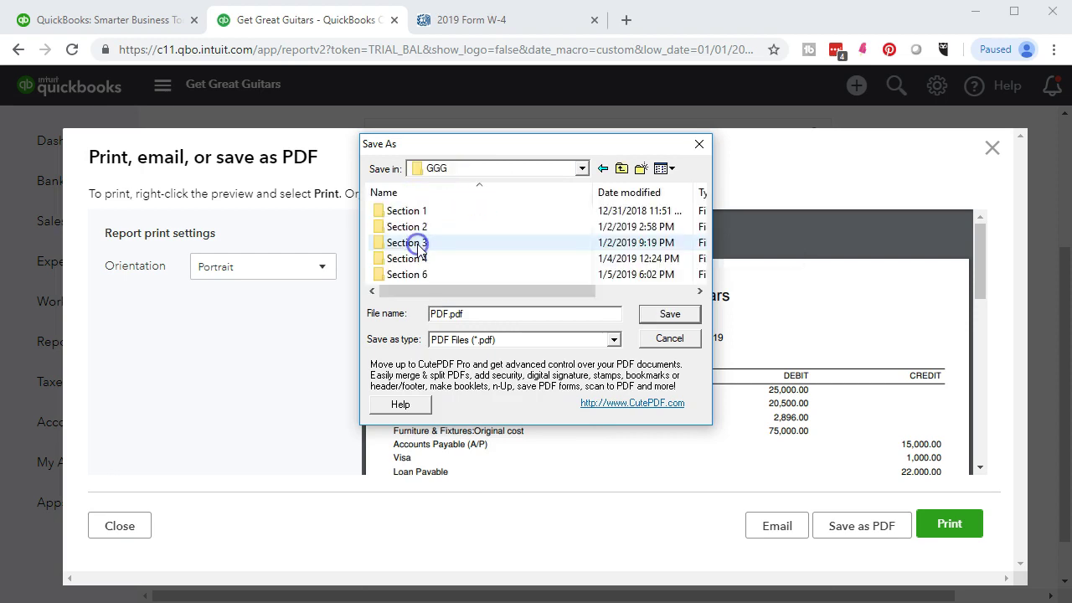
pyautogui.doubleClick(409, 273)
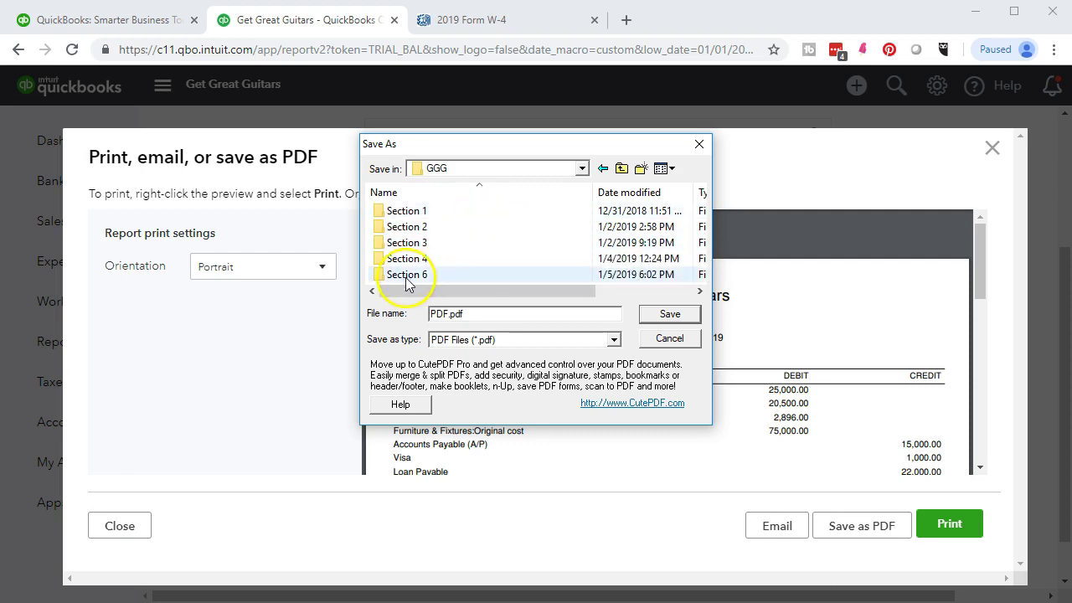
pyautogui.moveTo(494, 149); pyautogui.dragTo(598, 349)
# Step: Save the PDF as "Trial Balance 12.31.19" and close the report's print preview
pyautogui.moveTo(569, 512); pyautogui.dragTo(455, 499)
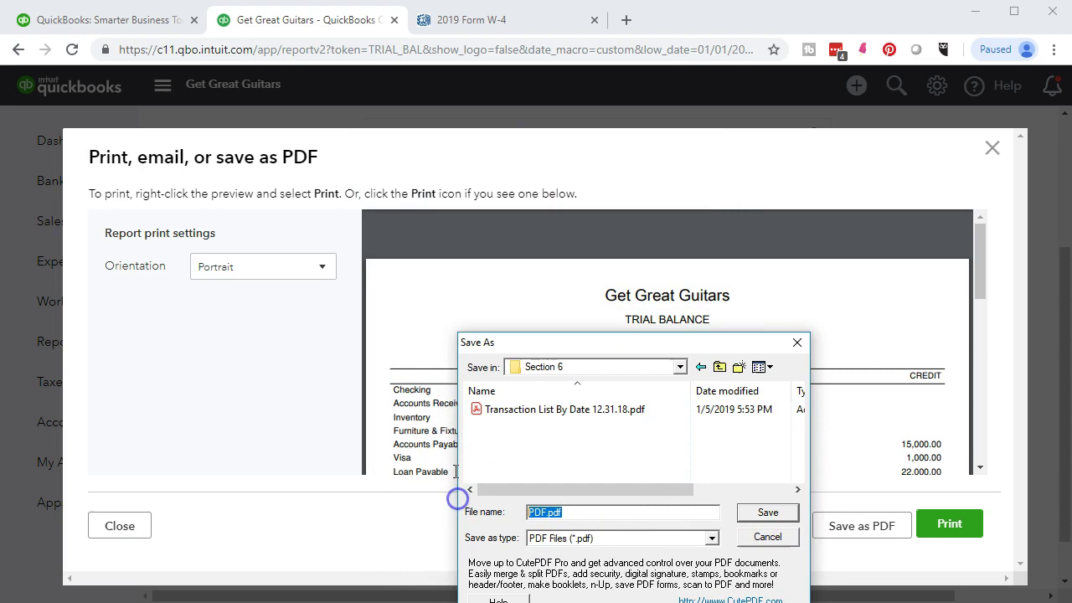
pyautogui.write('Trial Balance')
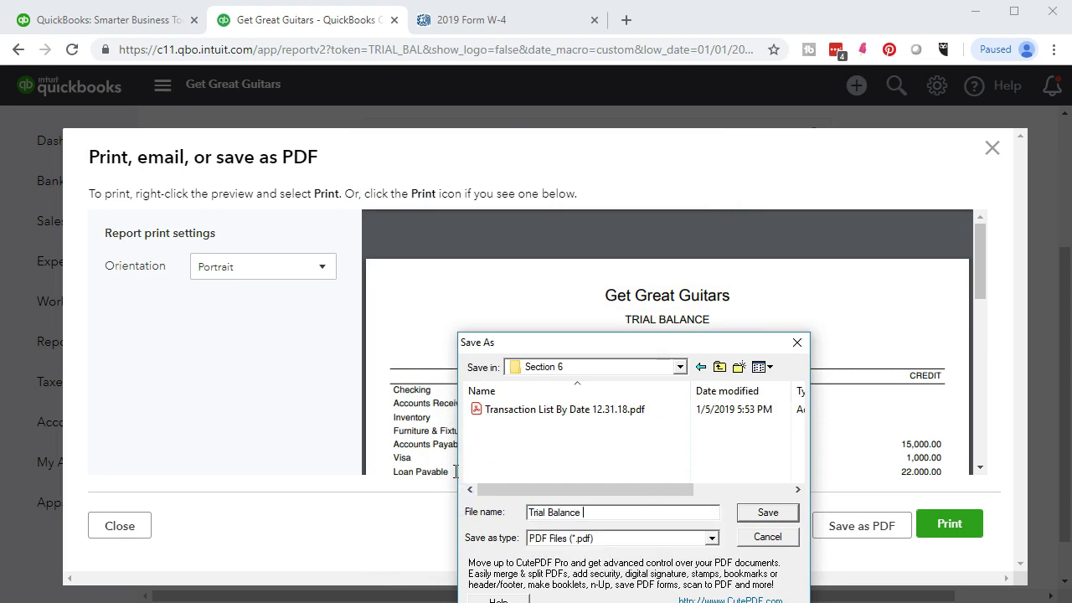
pyautogui.moveTo(596, 344); pyautogui.dragTo(602, 376)
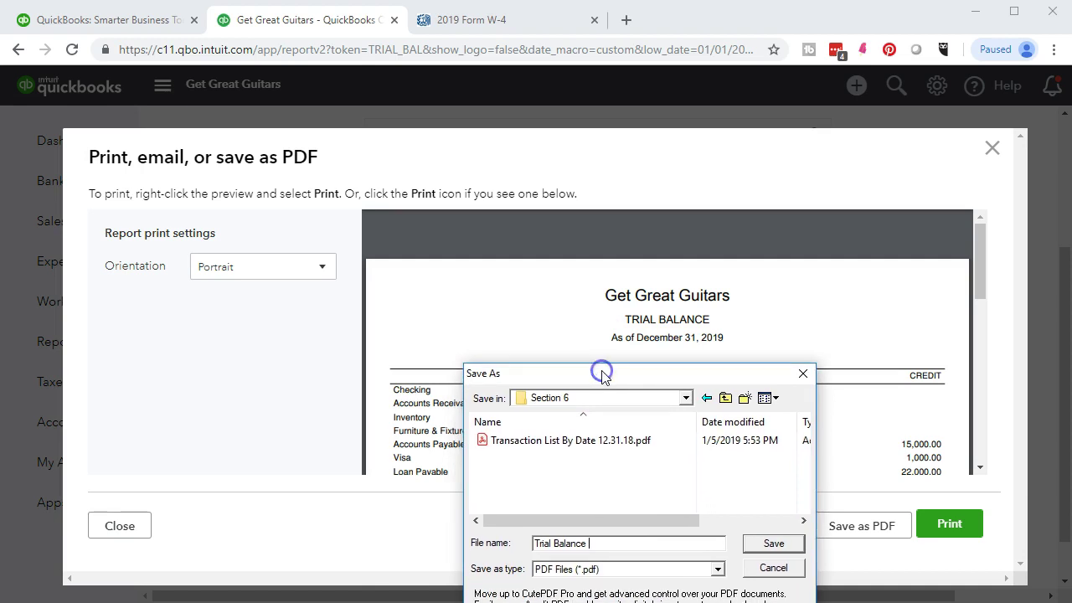
pyautogui.write('12.31.19')
pyautogui.click(787, 545)
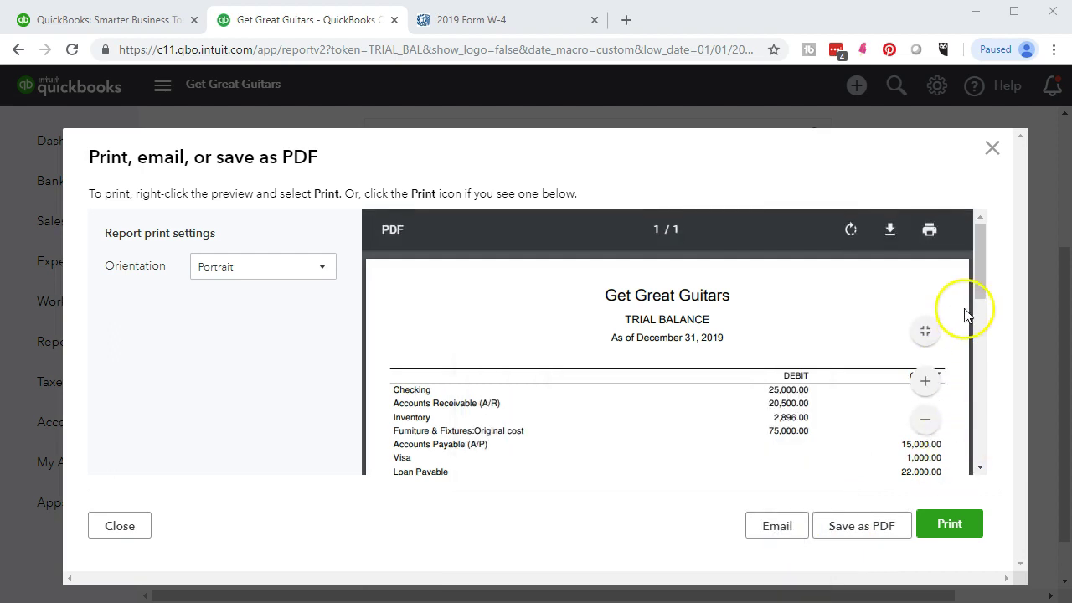
pyautogui.click(993, 151)
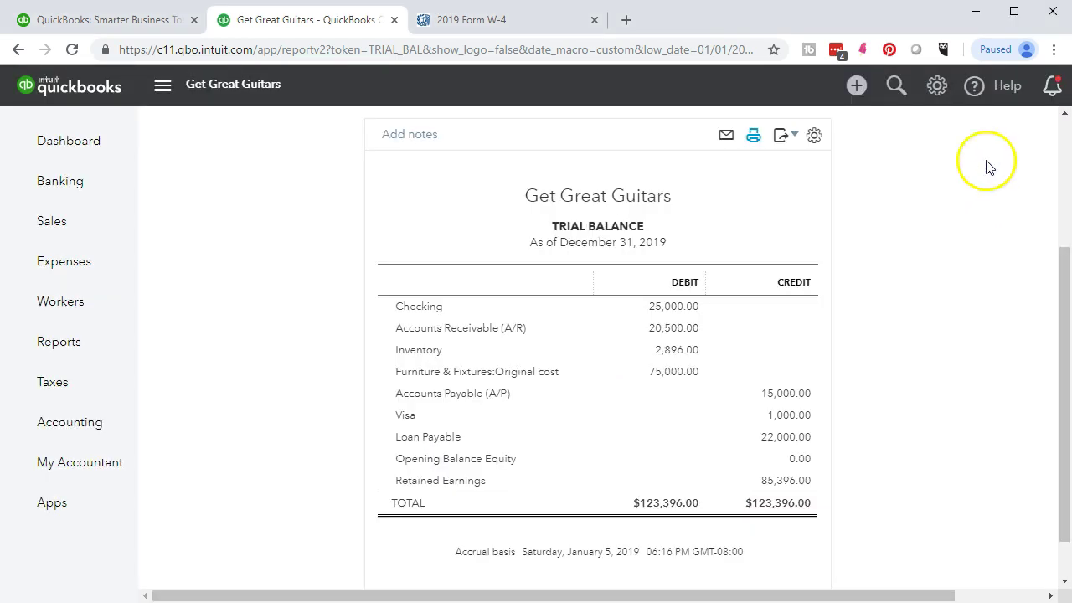
# Step: Export the Trial Balance report to Excel, open the downloaded workbook and enable editing
pyautogui.click(787, 136)
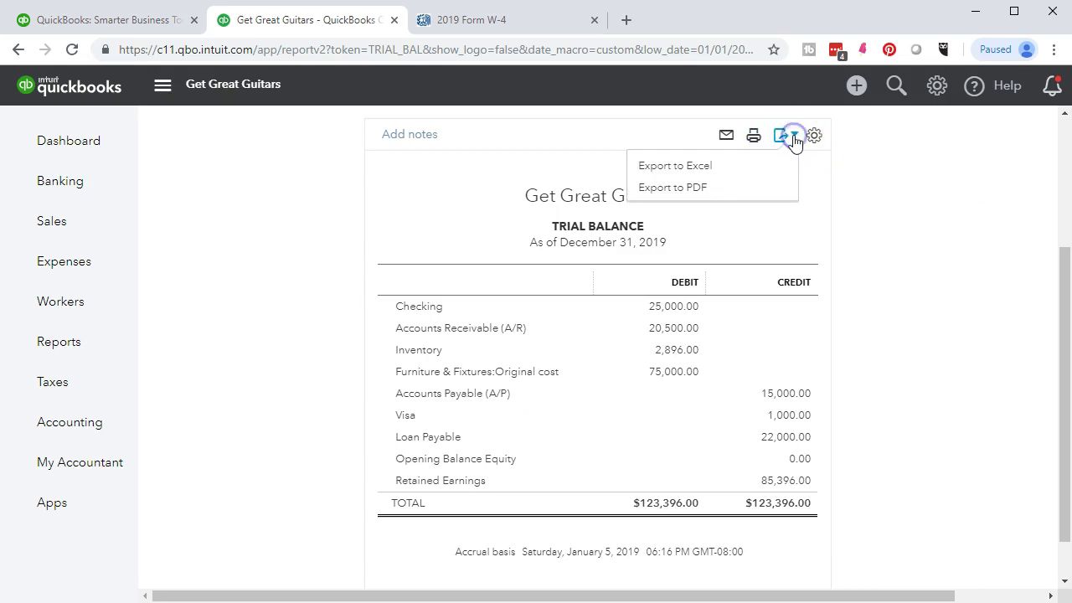
pyautogui.click(739, 168)
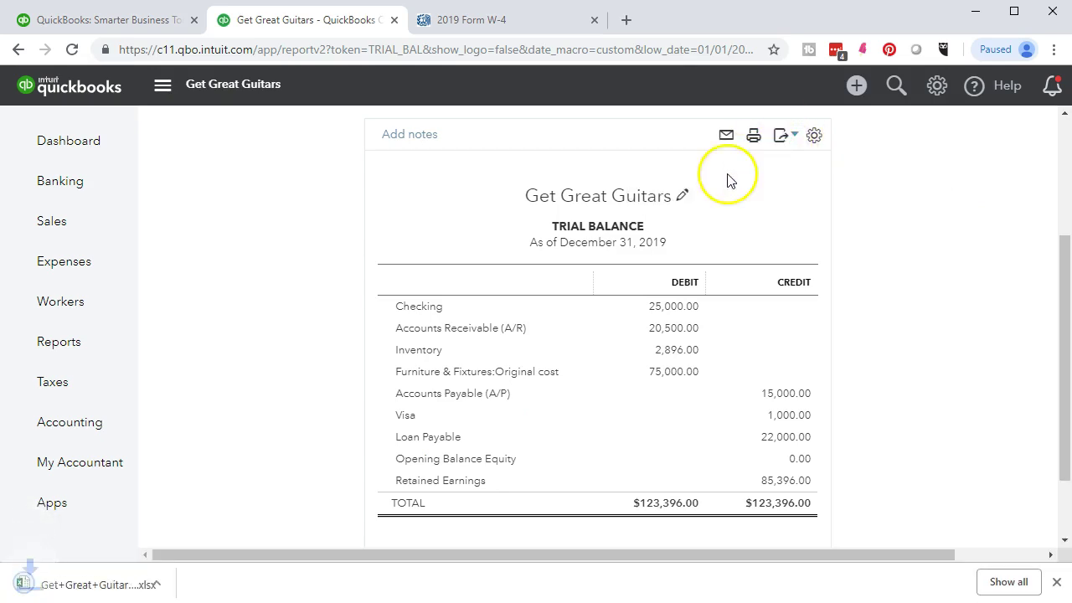
pyautogui.click(138, 584)
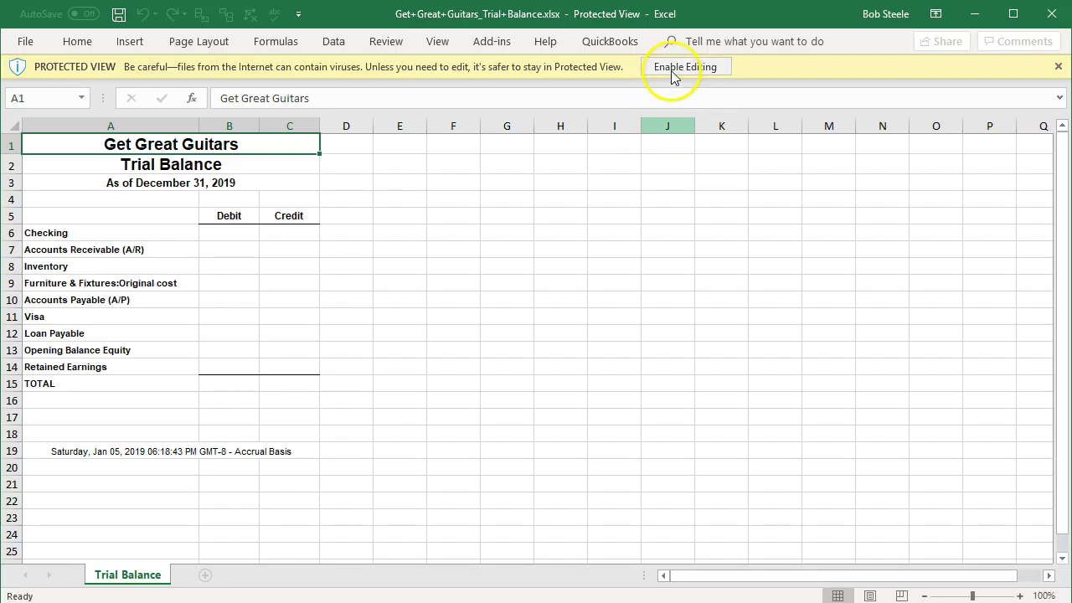
pyautogui.click(672, 73)
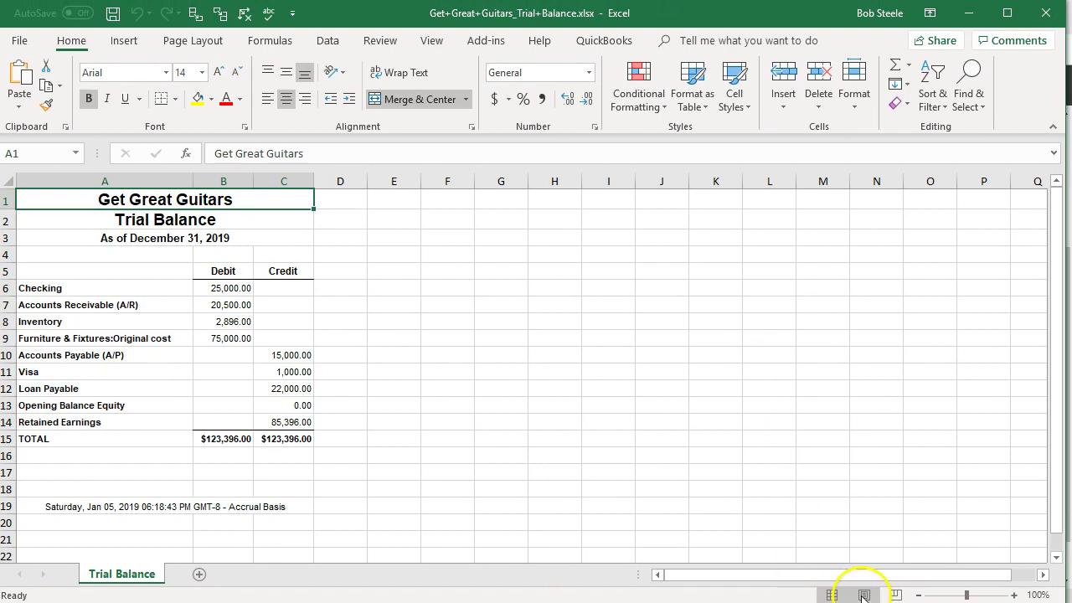
# Step: Show the sheet's page breaks by visiting page layout view, and clear the timestamp and accrual basis line in cell A19
pyautogui.click(863, 595)
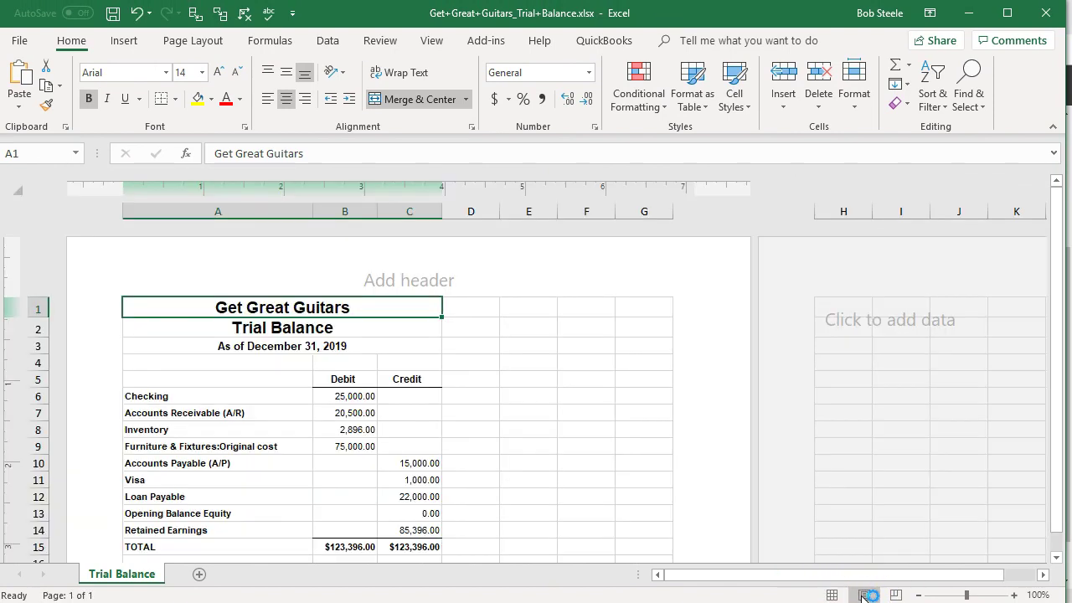
pyautogui.click(832, 595)
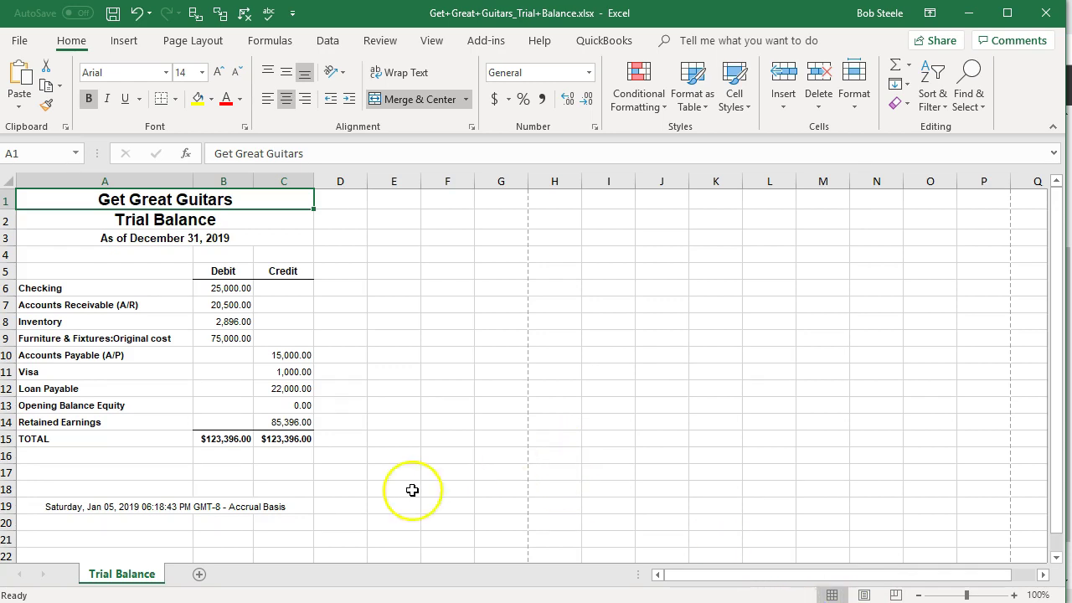
pyautogui.click(144, 509)
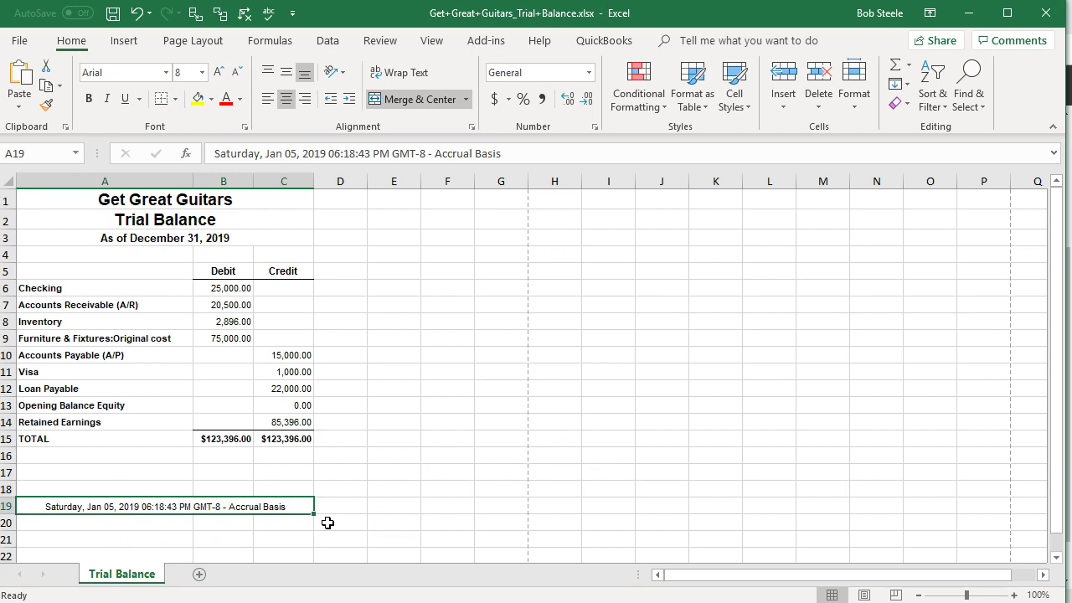
pyautogui.press('Delete')
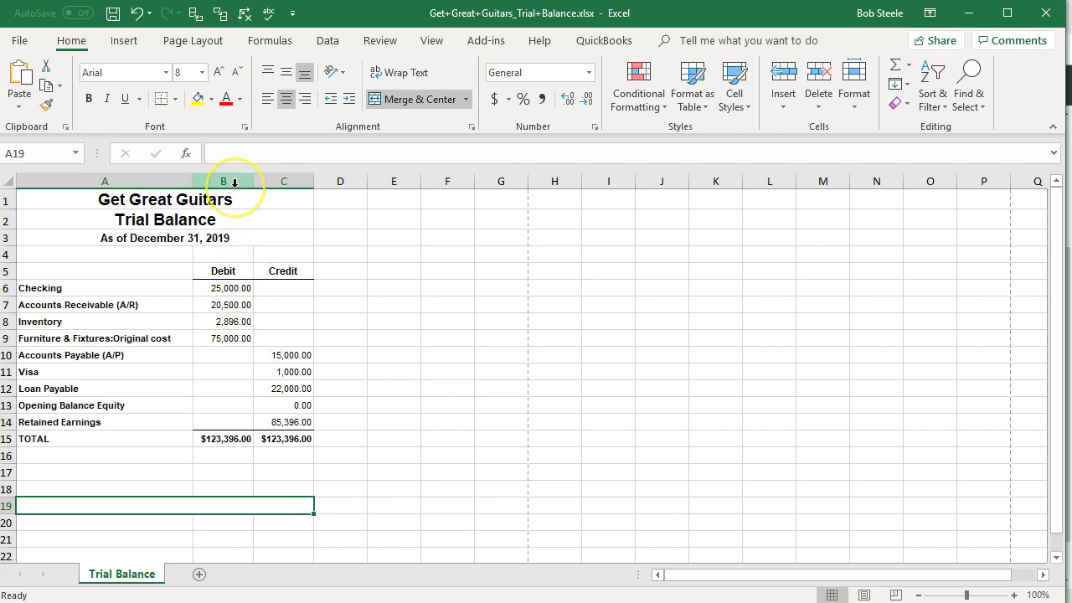
# Step: Try to reduce the decimals on the entire Debit and Credit columns, B and C
pyautogui.moveTo(234, 183); pyautogui.dragTo(258, 184)
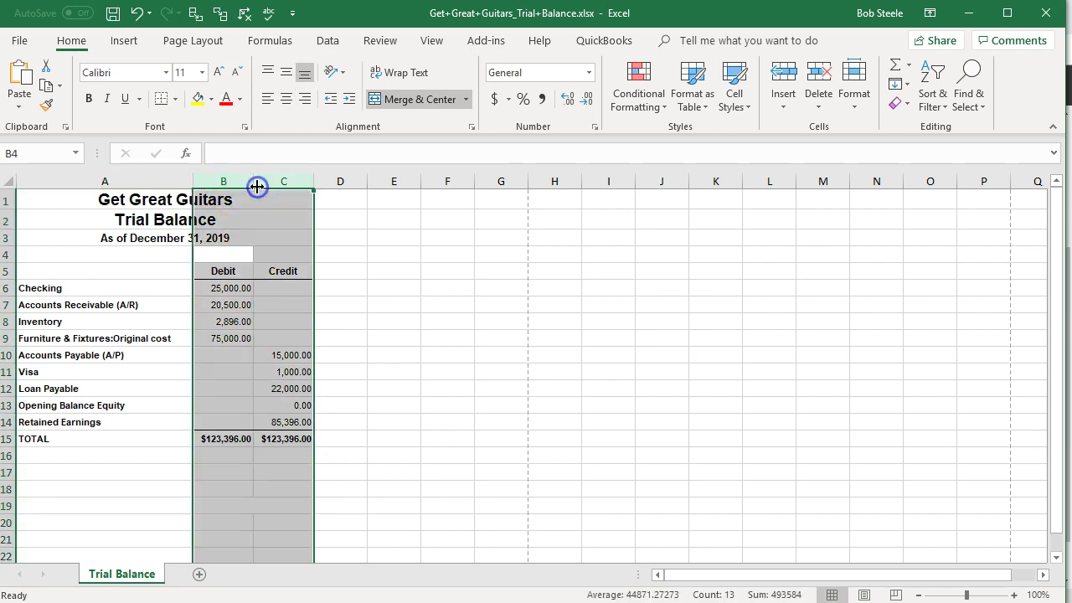
pyautogui.click(74, 40)
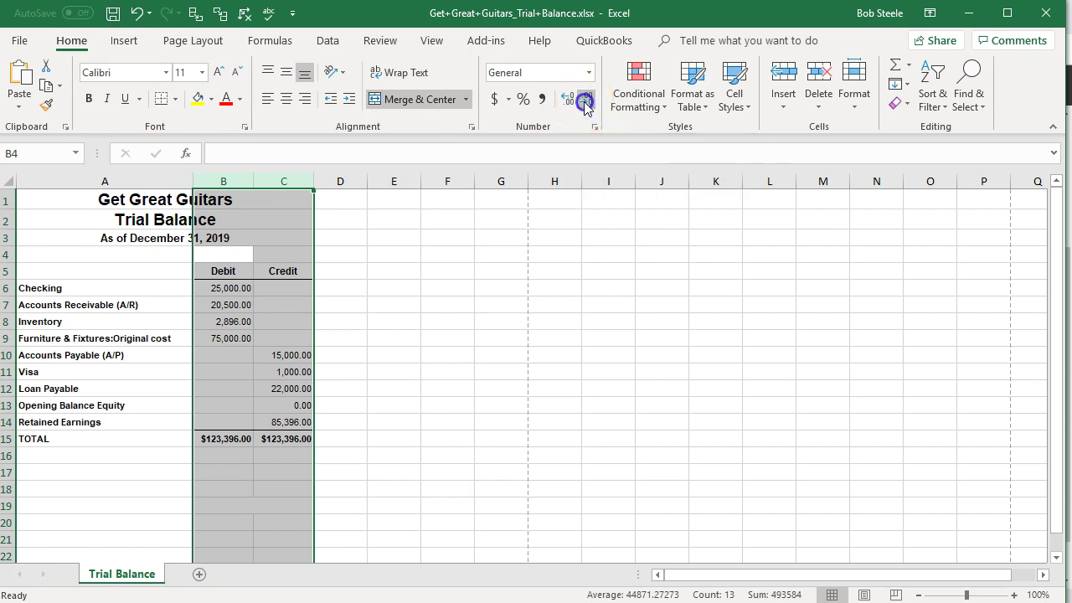
pyautogui.click(285, 371)
# Step: Format the debit and credit amounts in B6:C15 with no decimal places
pyautogui.moveTo(226, 287); pyautogui.dragTo(299, 433)
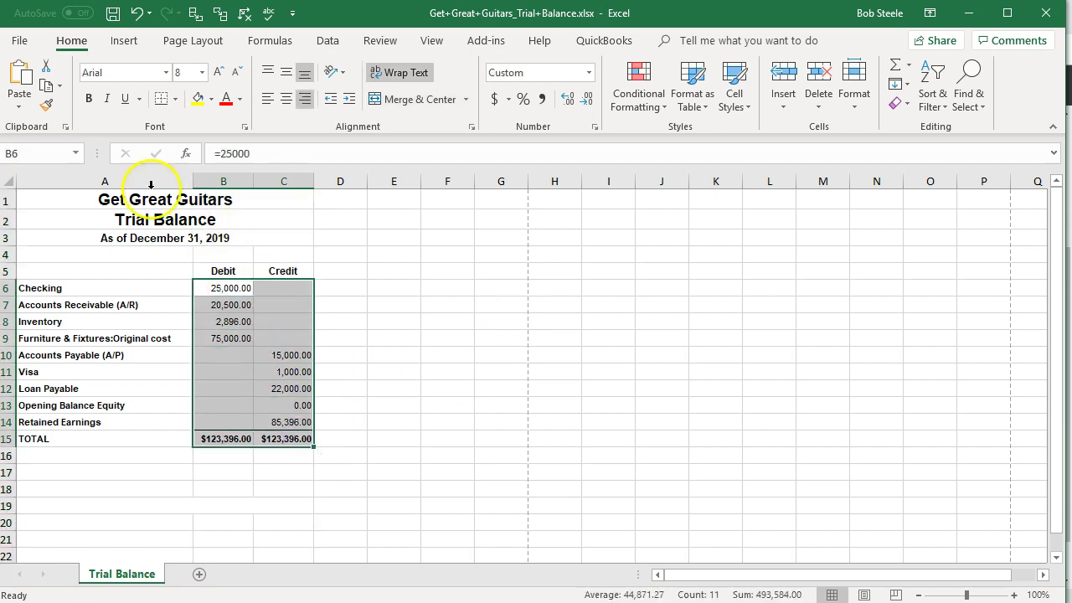
pyautogui.click(587, 102)
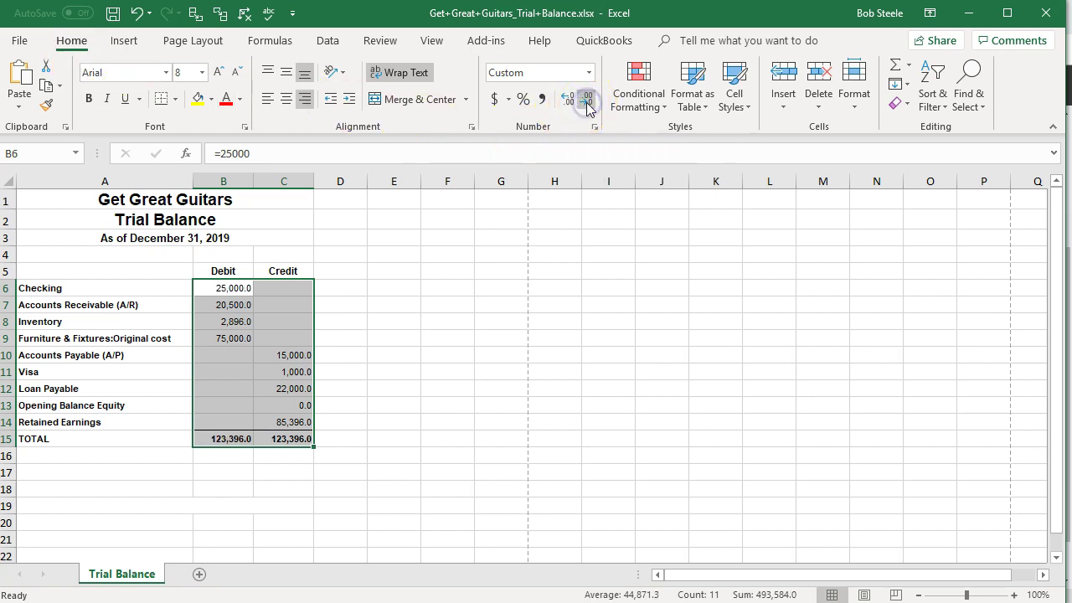
pyautogui.click(587, 101)
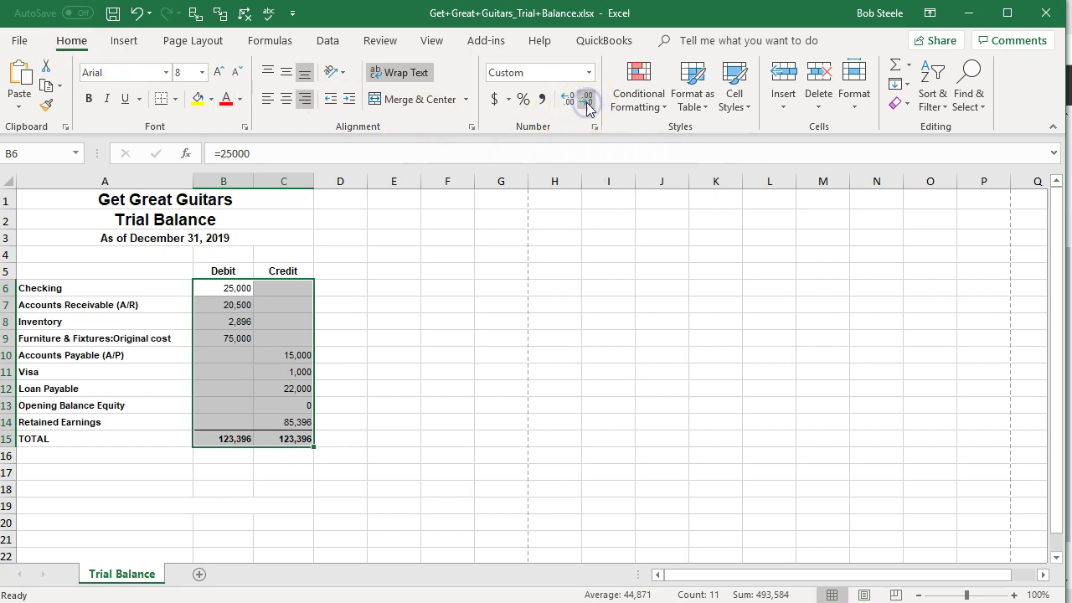
pyautogui.click(464, 400)
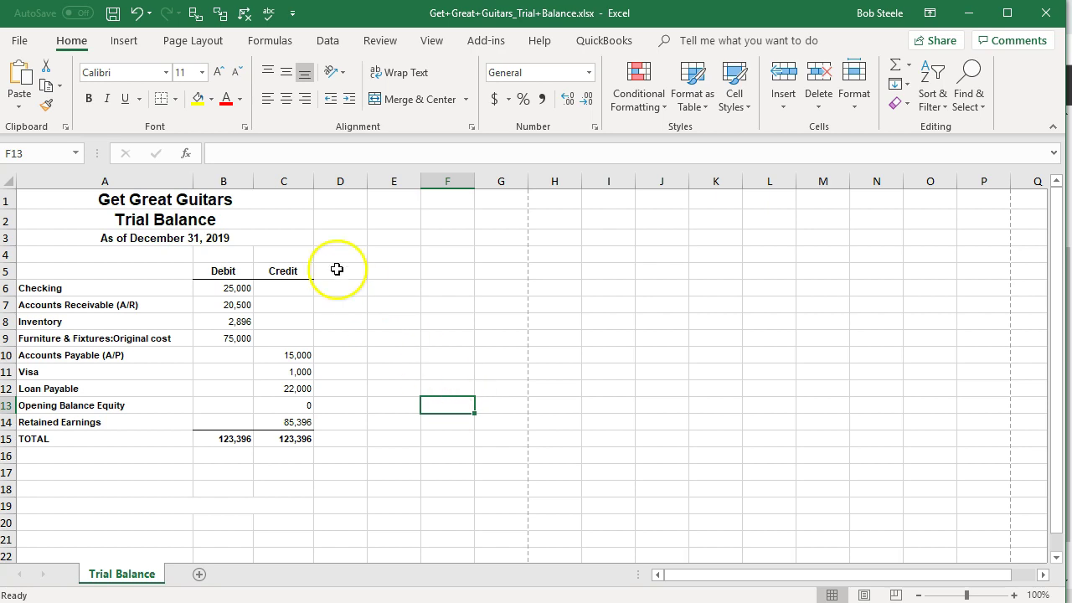
# Step: Start saving a copy of the workbook and navigate to the Section 6 folder inside GGG on the Desktop
pyautogui.click(21, 42)
pyautogui.click(46, 261)
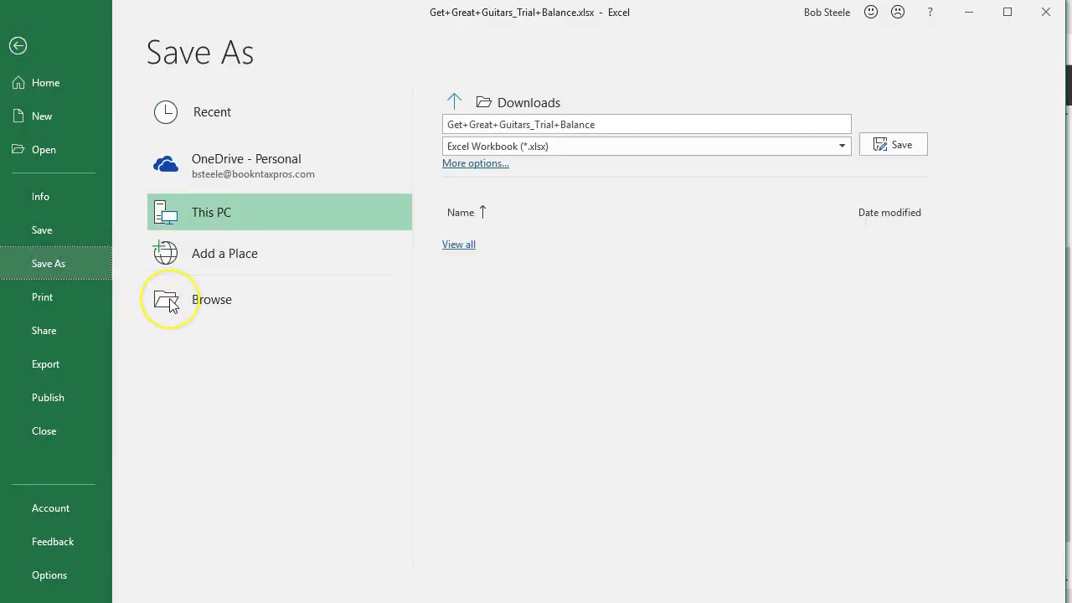
pyautogui.click(169, 302)
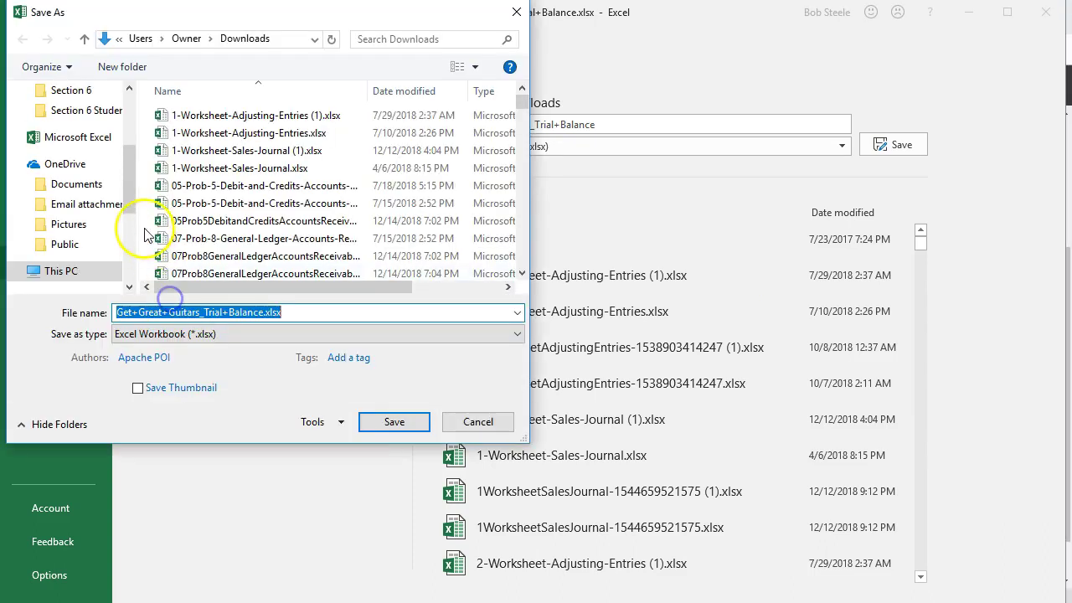
pyautogui.scroll(5, 130, 183)
pyautogui.click(69, 124)
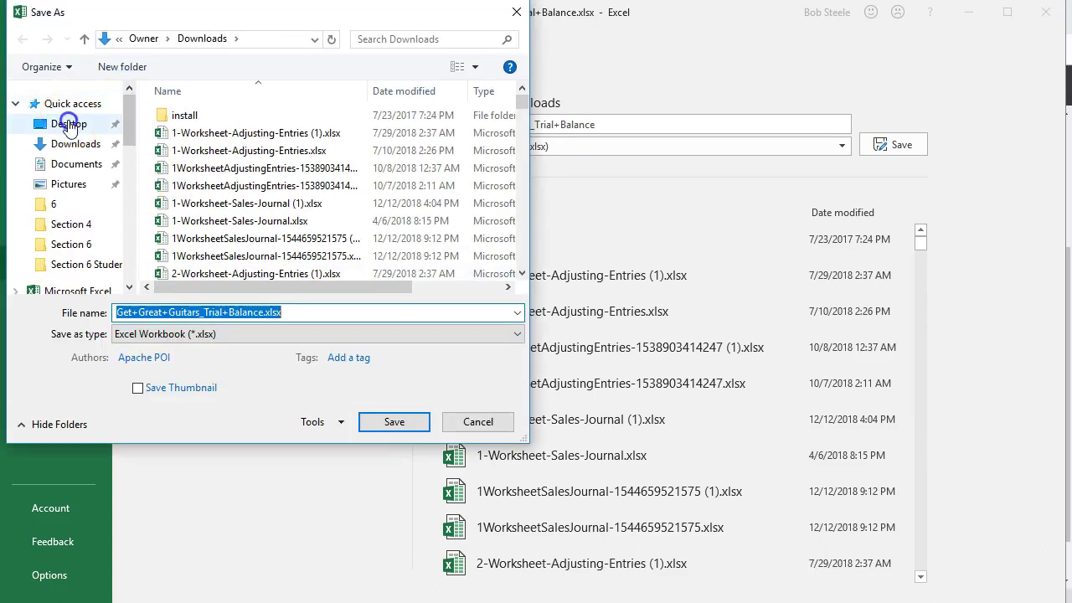
pyautogui.click(368, 149)
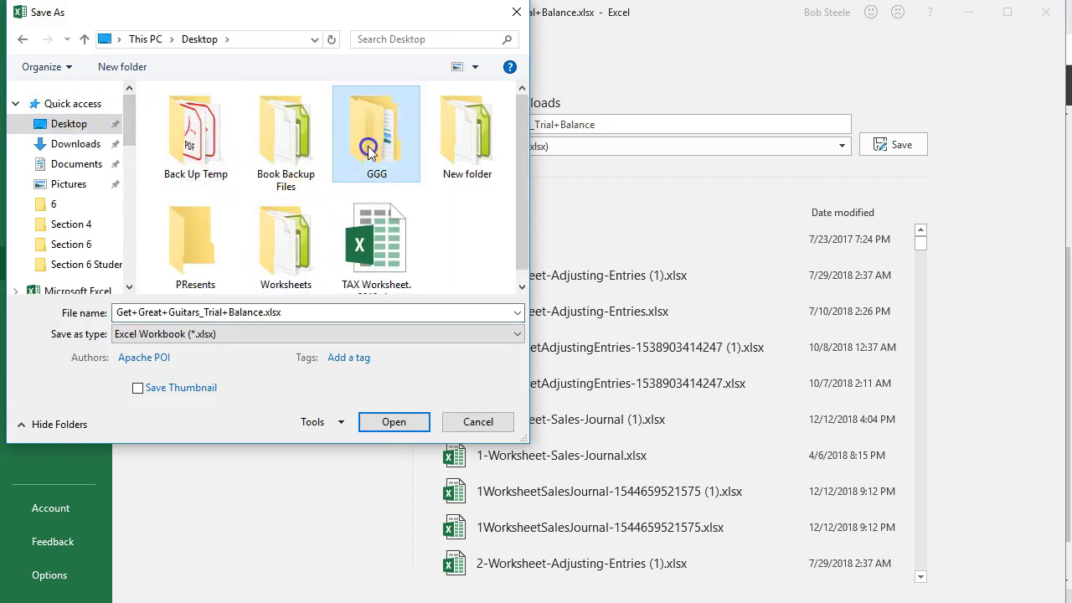
pyautogui.doubleClick(369, 149)
pyautogui.doubleClick(189, 200)
# Step: Name the file Trial Balance 12.31.19 and save it as an Excel workbook in the Section 6 folder
pyautogui.click(289, 311)
pyautogui.moveTo(289, 311); pyautogui.dragTo(118, 311)
pyautogui.write('Tri')
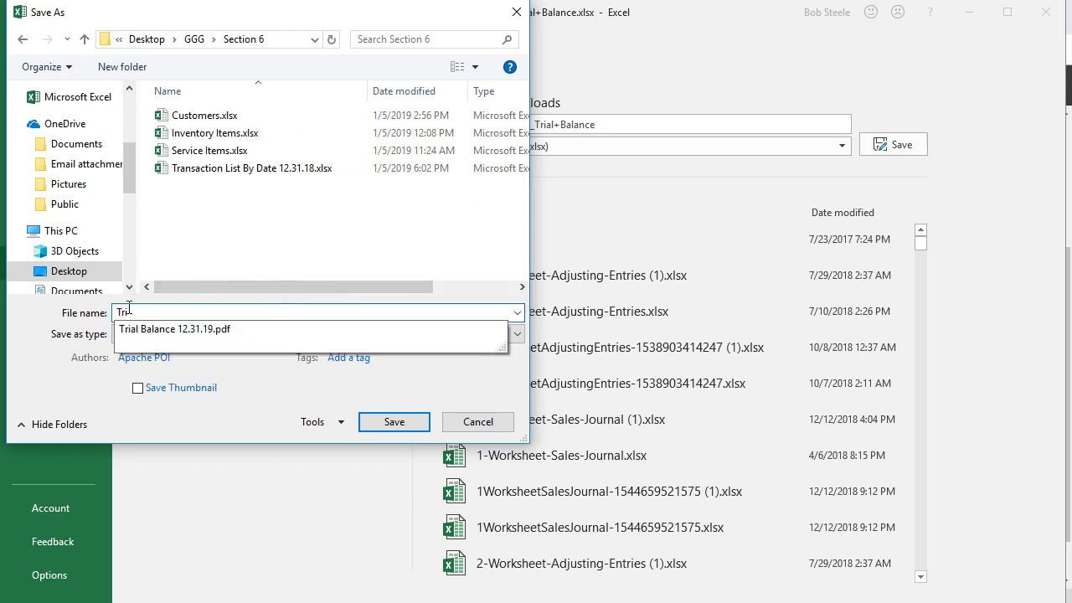
pyautogui.click(168, 329)
pyautogui.click(246, 312)
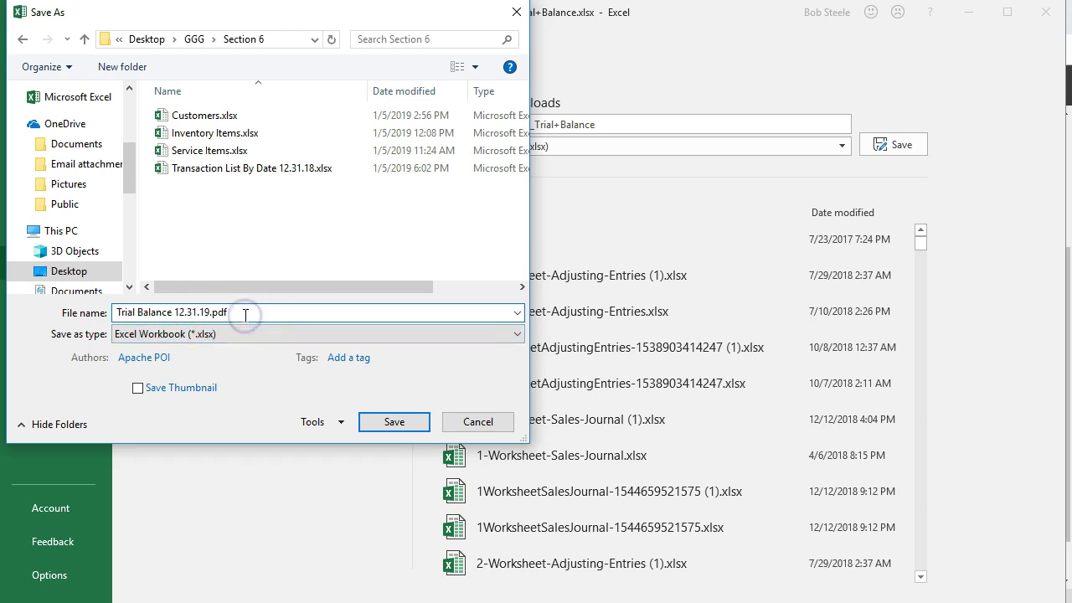
pyautogui.press('BackSpace')
pyautogui.press('BackSpace')
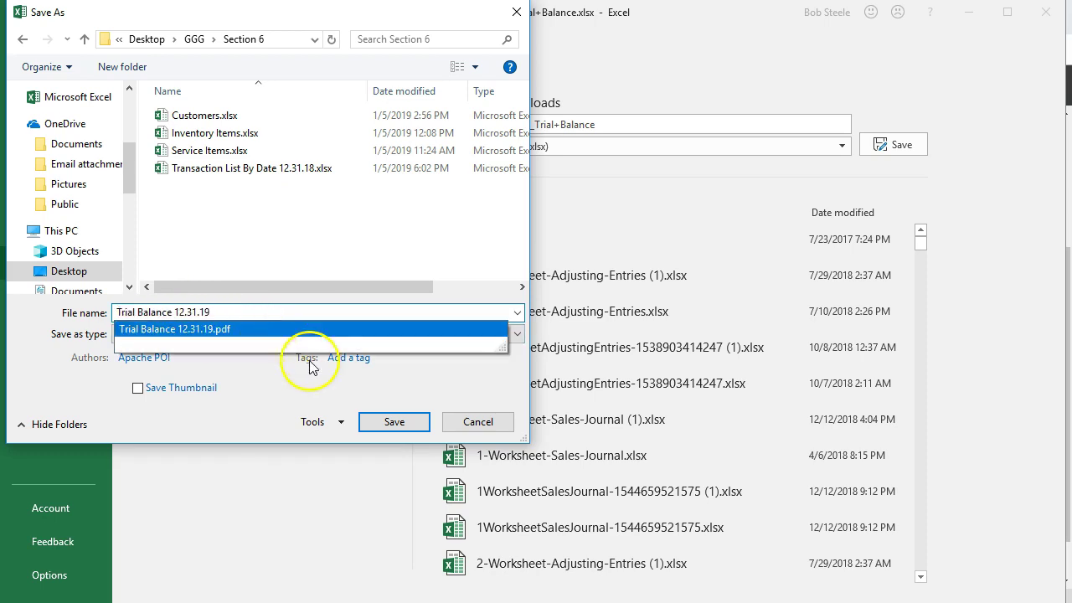
pyautogui.click(394, 421)
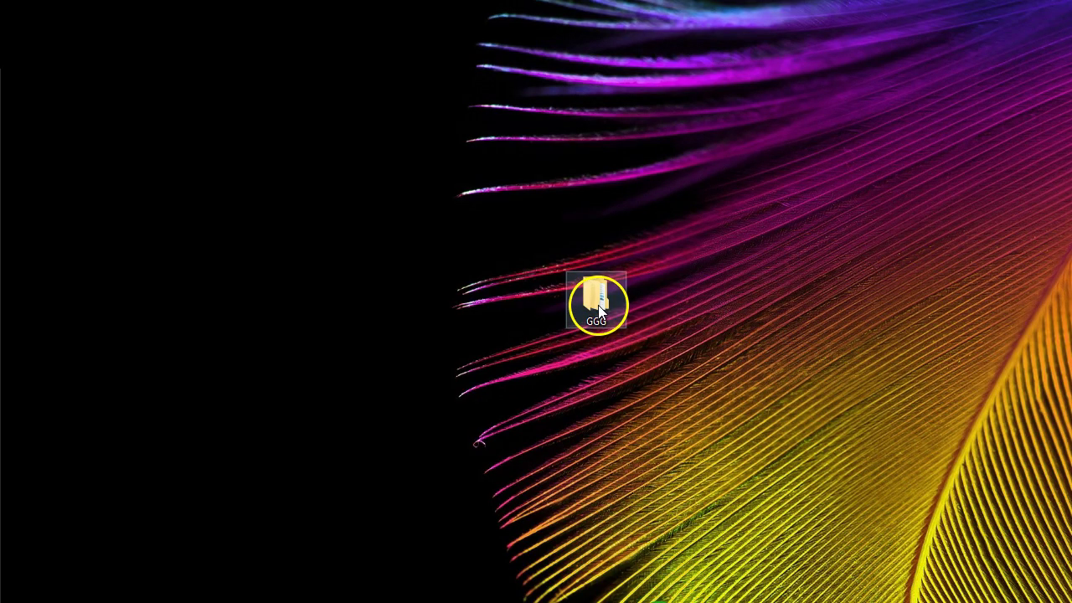
# Step: Open the GGG folder on the desktop and check the saved files in its Section 6 subfolder
pyautogui.doubleClick(597, 307)
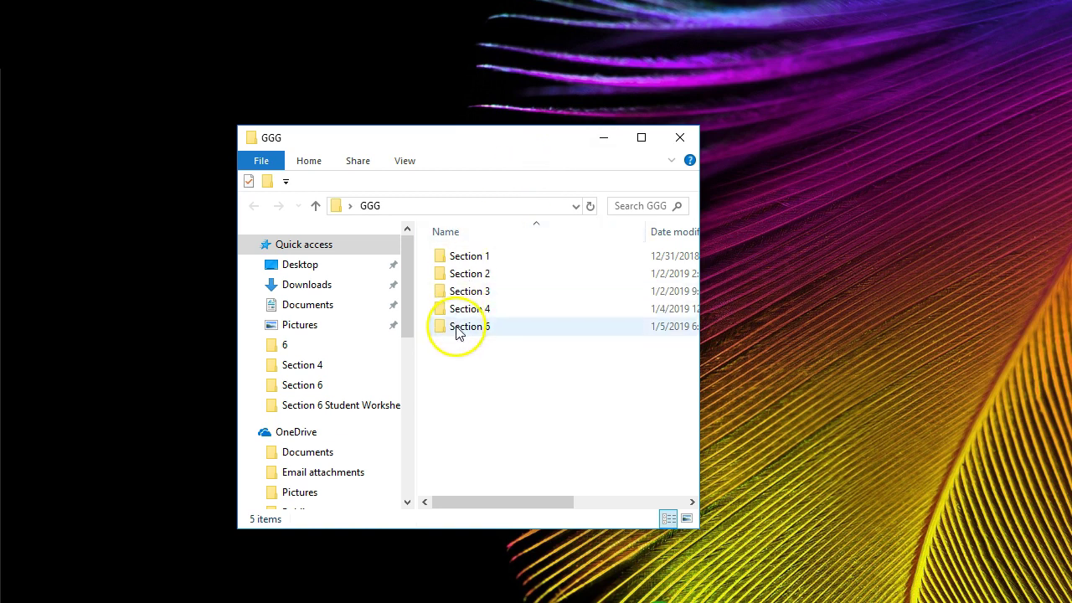
pyautogui.doubleClick(456, 328)
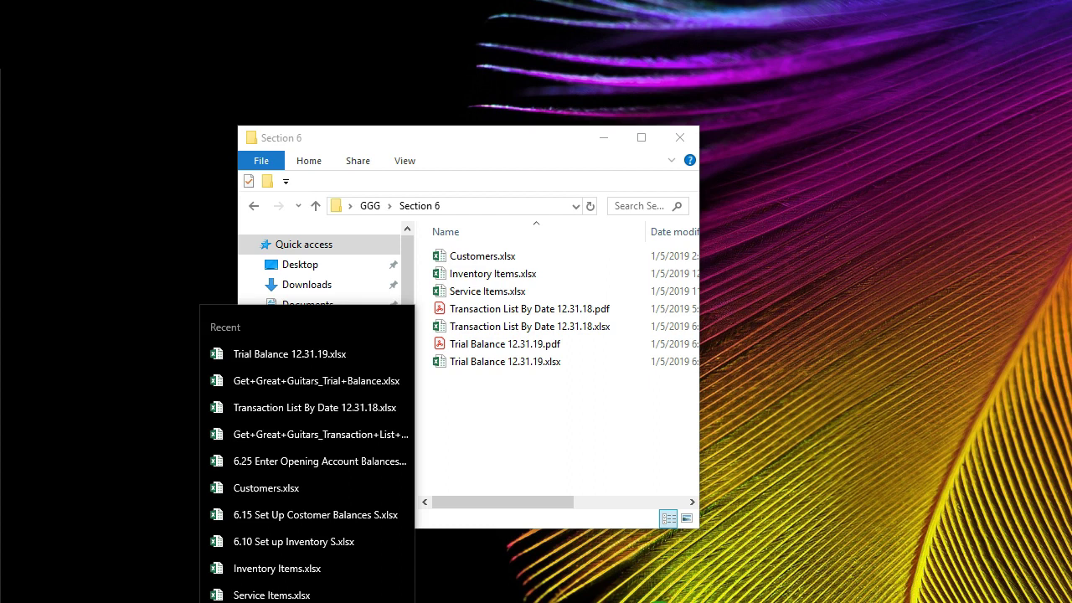
pyautogui.press('Escape')
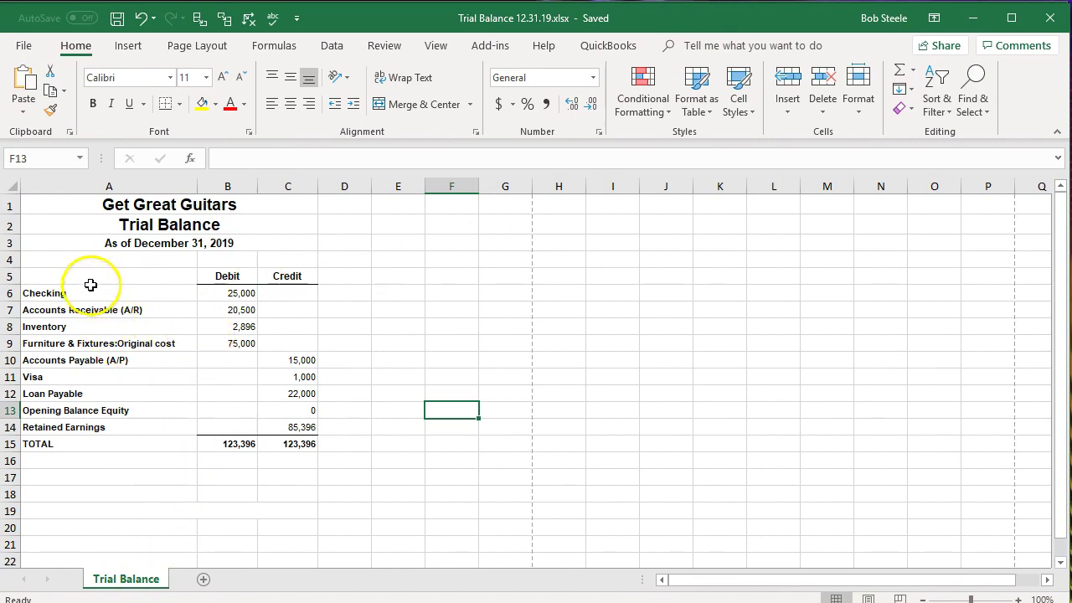
# Step: Select and copy the entire Trial Balance sheet in Trial Balance 12.31.19.xlsx
pyautogui.click(9, 187)
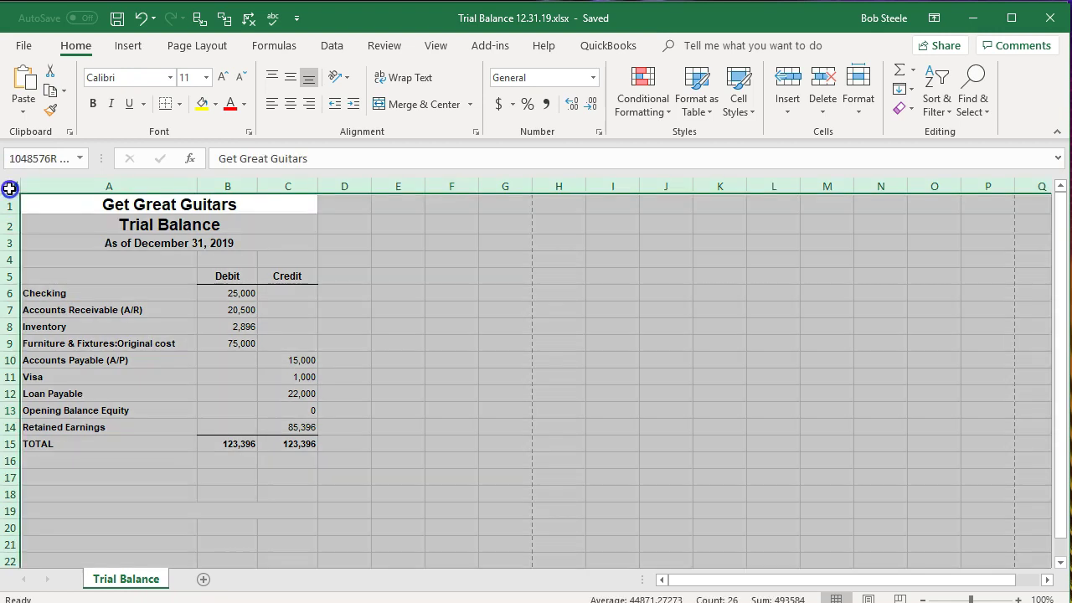
pyautogui.click(92, 266)
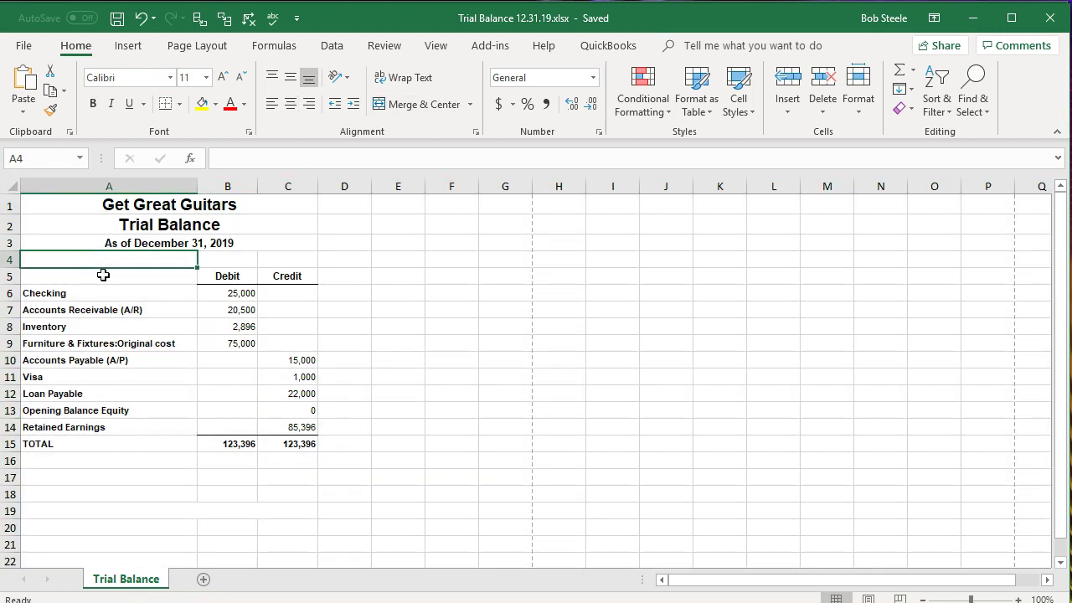
pyautogui.hotkey('ctrl', 'a')
pyautogui.click(9, 184)
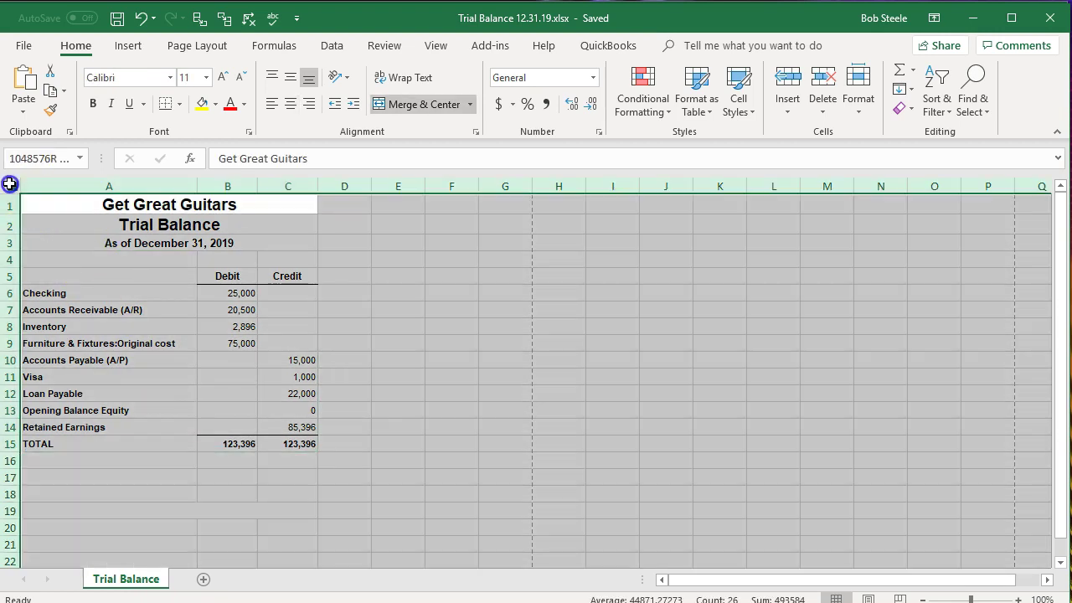
pyautogui.rightClick(96, 276)
pyautogui.click(113, 310)
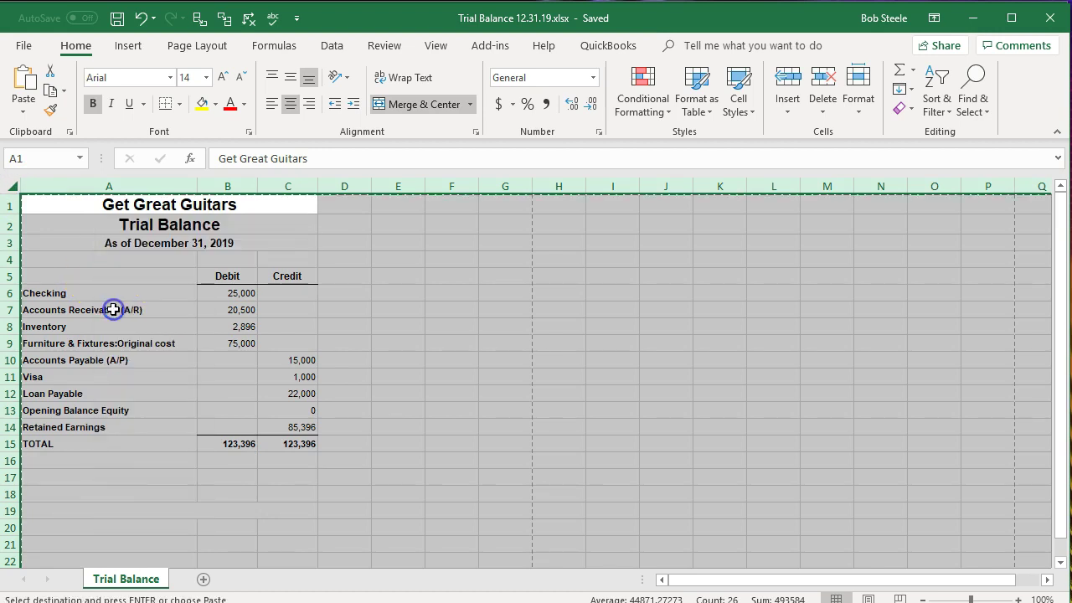
# Step: Switch to the blank workbook Book1 and paste the copied trial balance with its formatting at cell A1
pyautogui.click(972, 18)
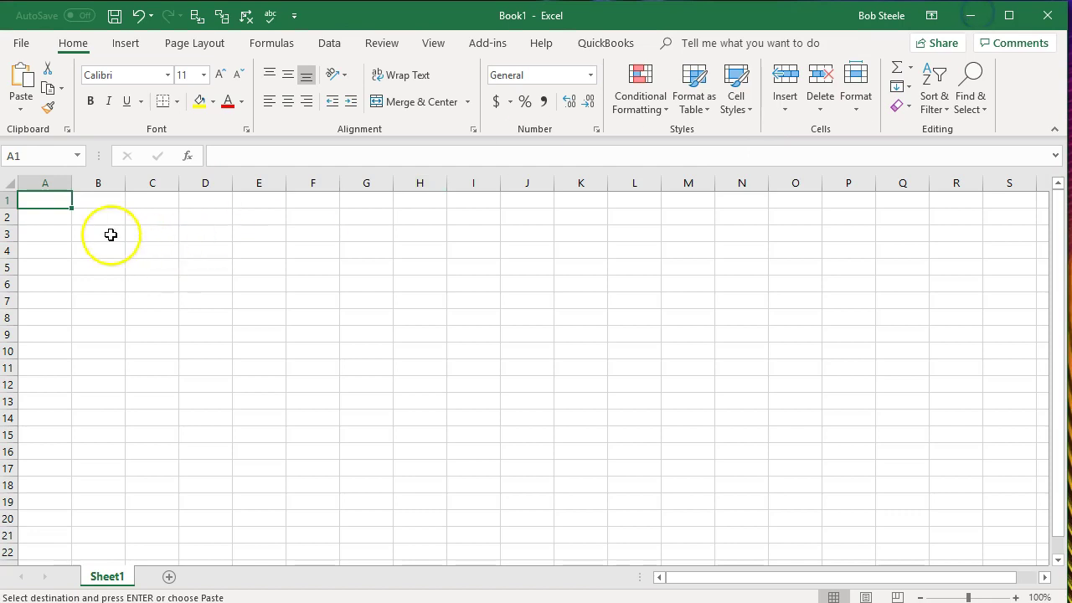
pyautogui.click(53, 199)
pyautogui.rightClick(52, 201)
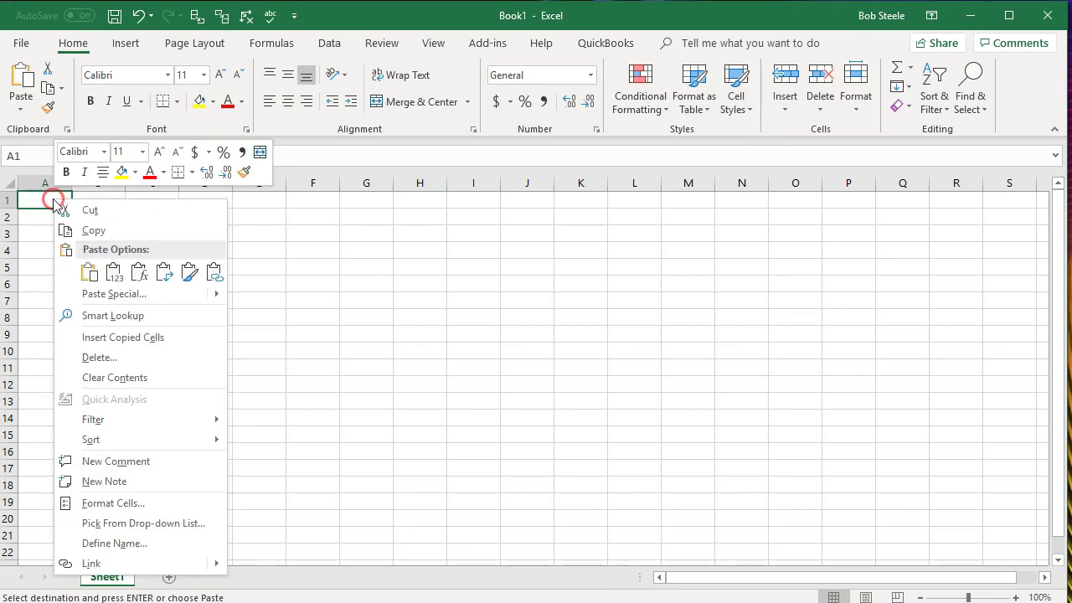
pyautogui.click(87, 271)
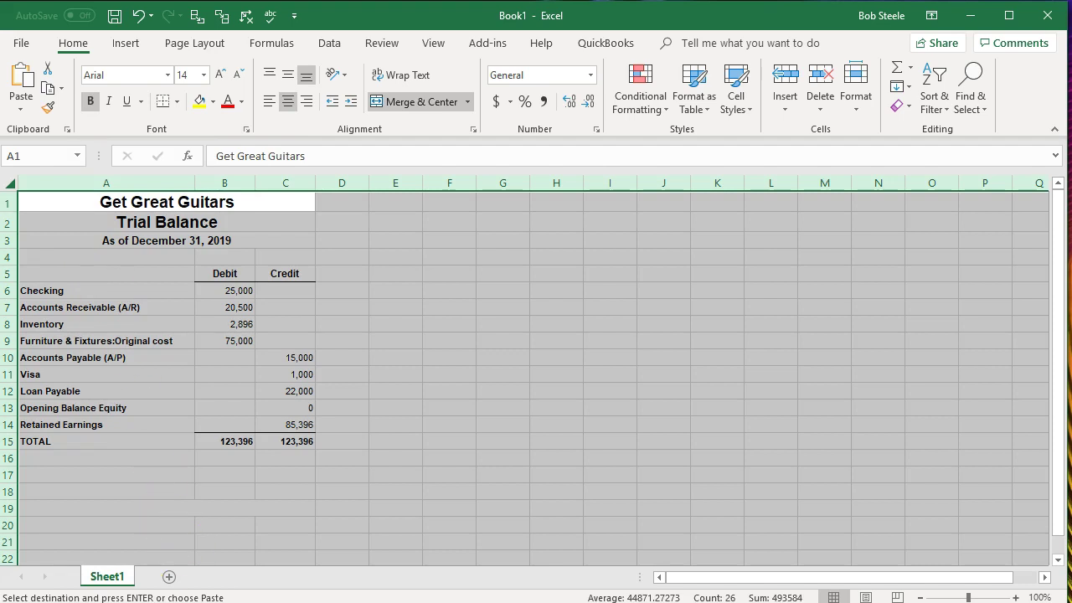
# Step: Take the sheet name from Trial Balance 12.31.19.xlsx and rename Sheet1 in Book1 as Trial Balance
pyautogui.hotkey('alt', 'Tab')
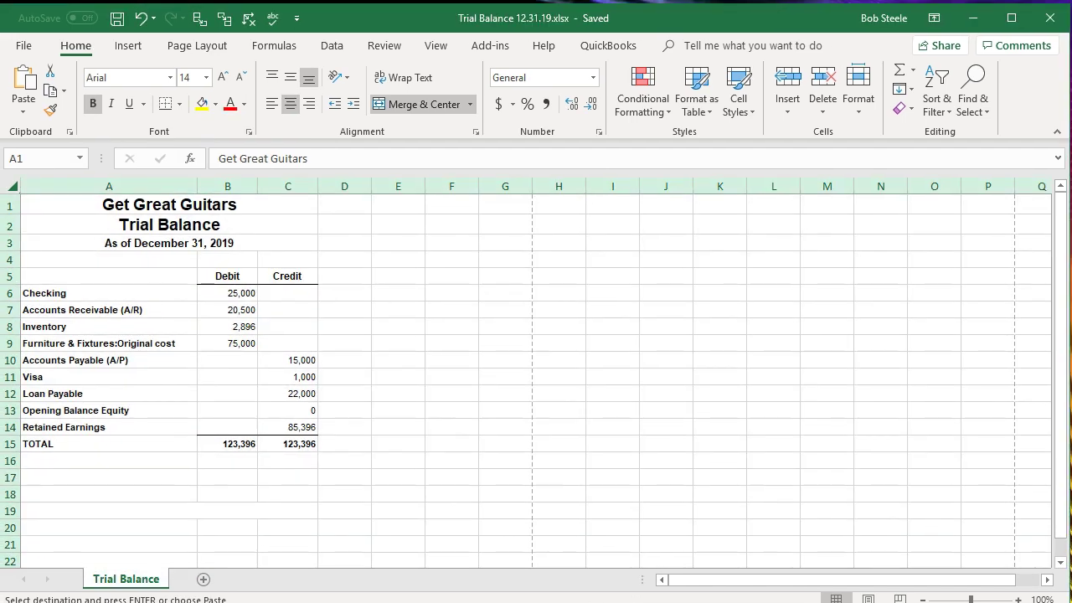
pyautogui.hotkey('ctrl', 'a')
pyautogui.hotkey('ctrl', 'c')
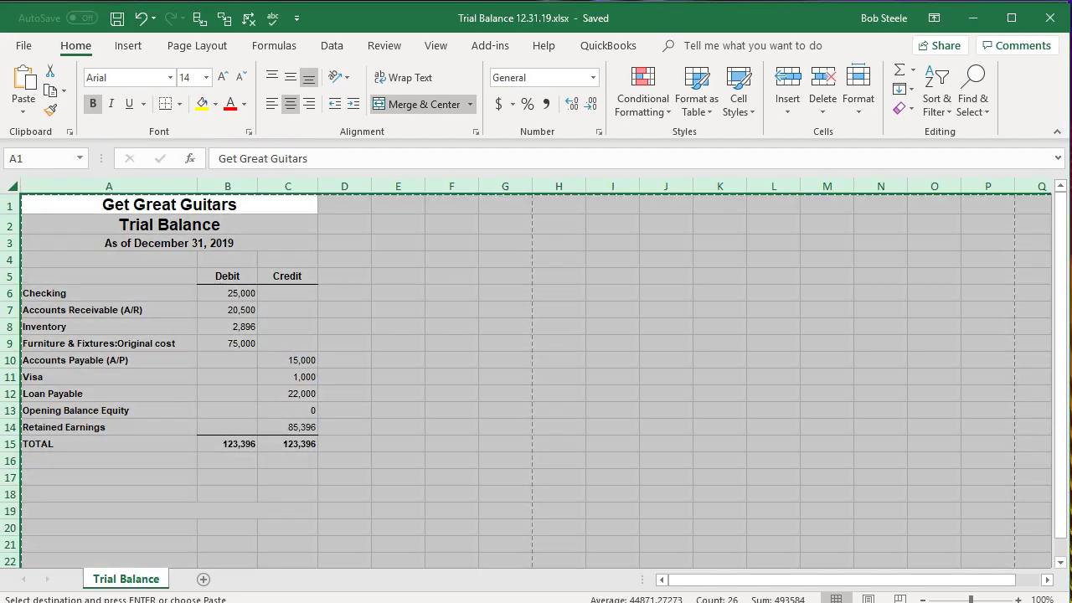
pyautogui.doubleClick(127, 584)
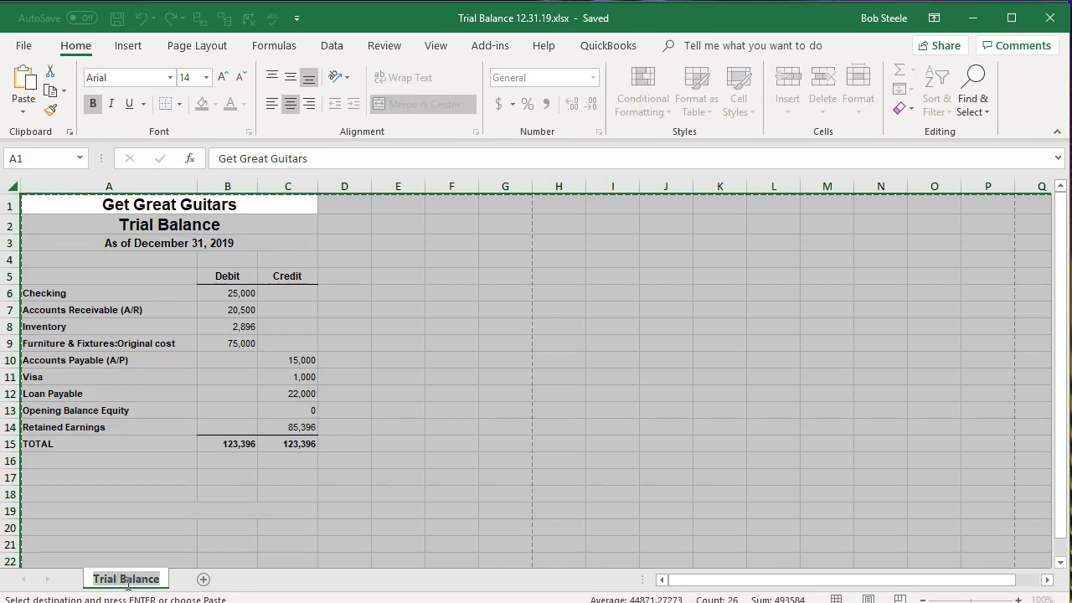
pyautogui.click(130, 579)
pyautogui.click(164, 482)
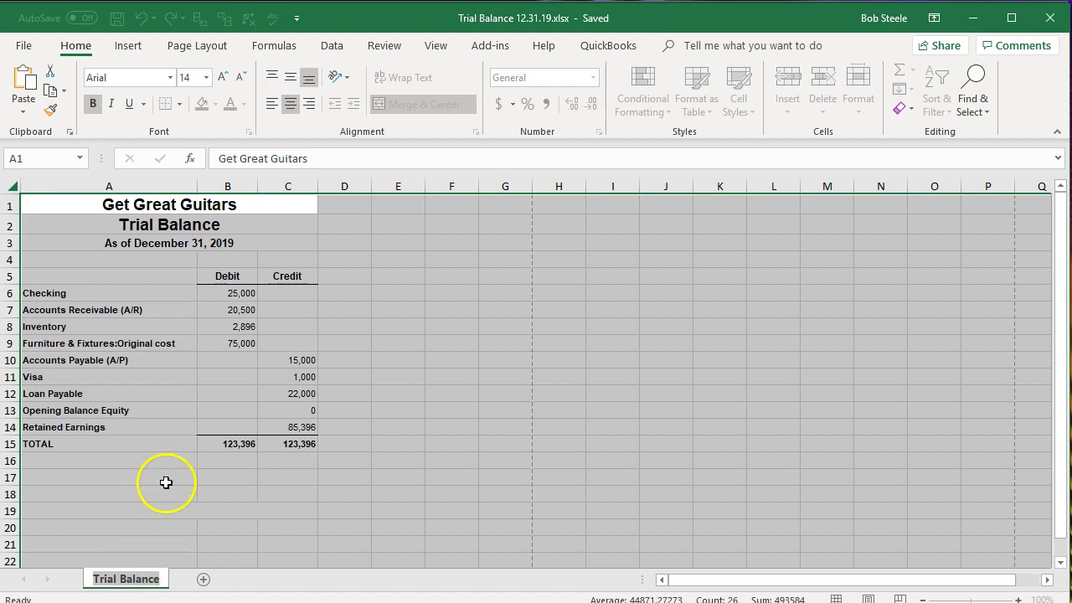
pyautogui.hotkey('alt', 'Tab')
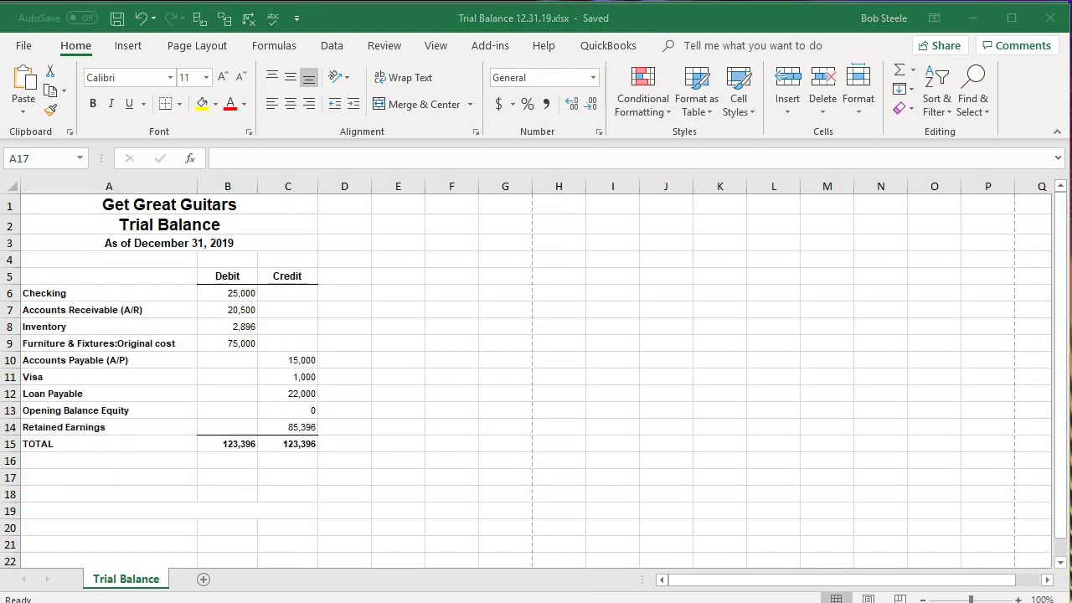
pyautogui.hotkey('ctrl', 'a')
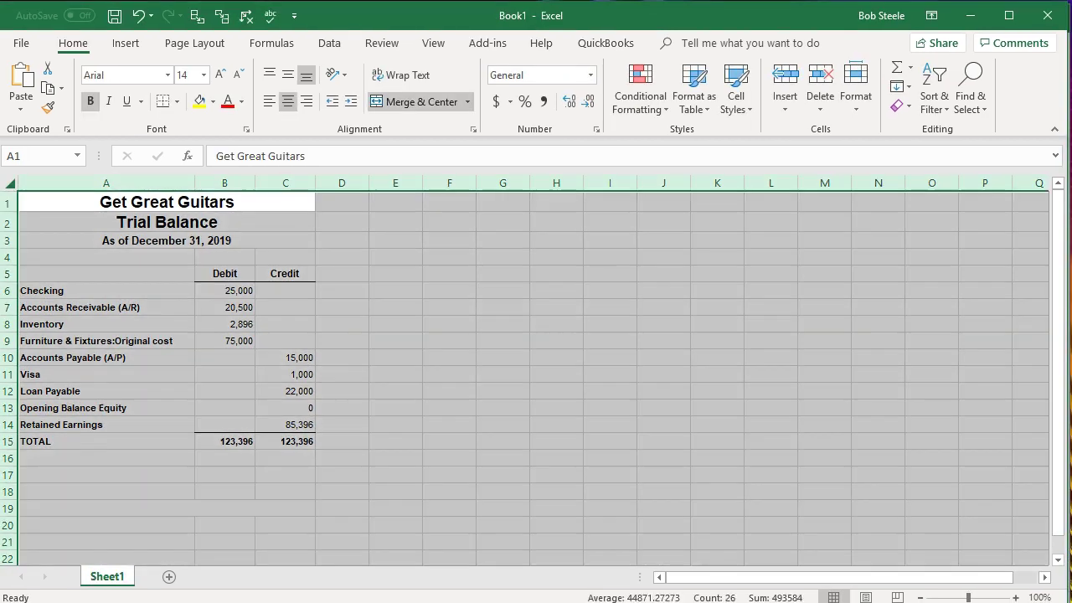
pyautogui.doubleClick(117, 582)
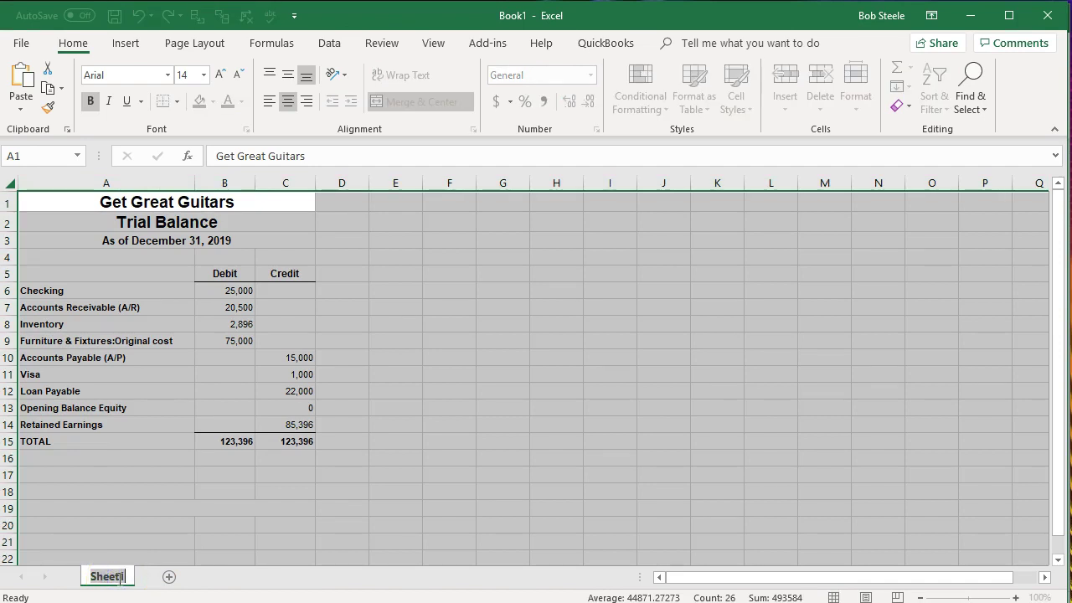
pyautogui.write('Trial Balance')
pyautogui.click(143, 494)
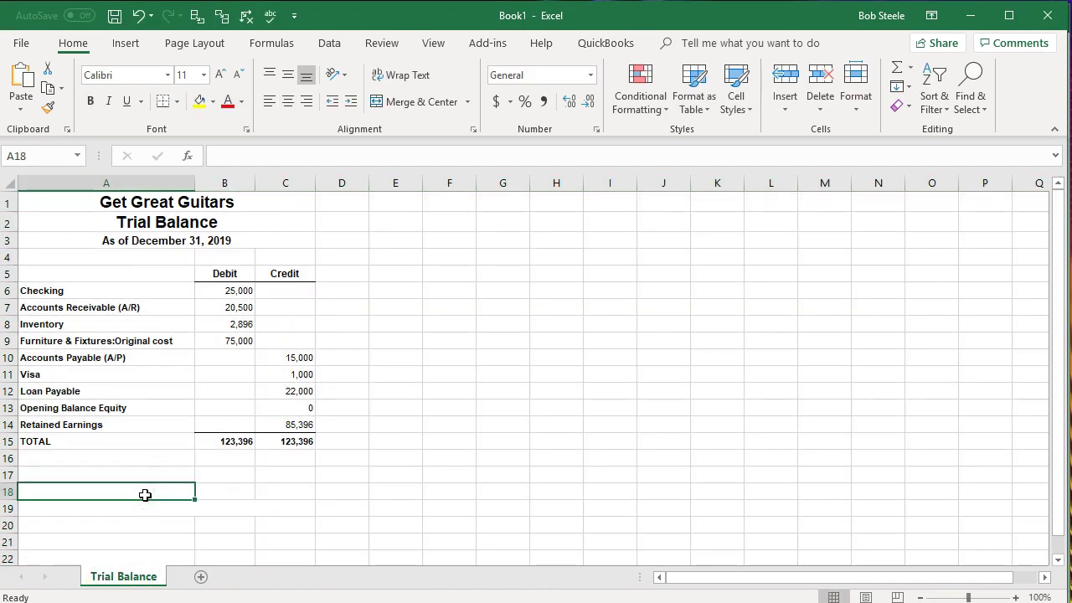
# Step: Add a second sheet to Book1 and copy the entire sheet of Transaction List By Date 12.31.18.xlsx from the Section 6 folder
pyautogui.click(201, 578)
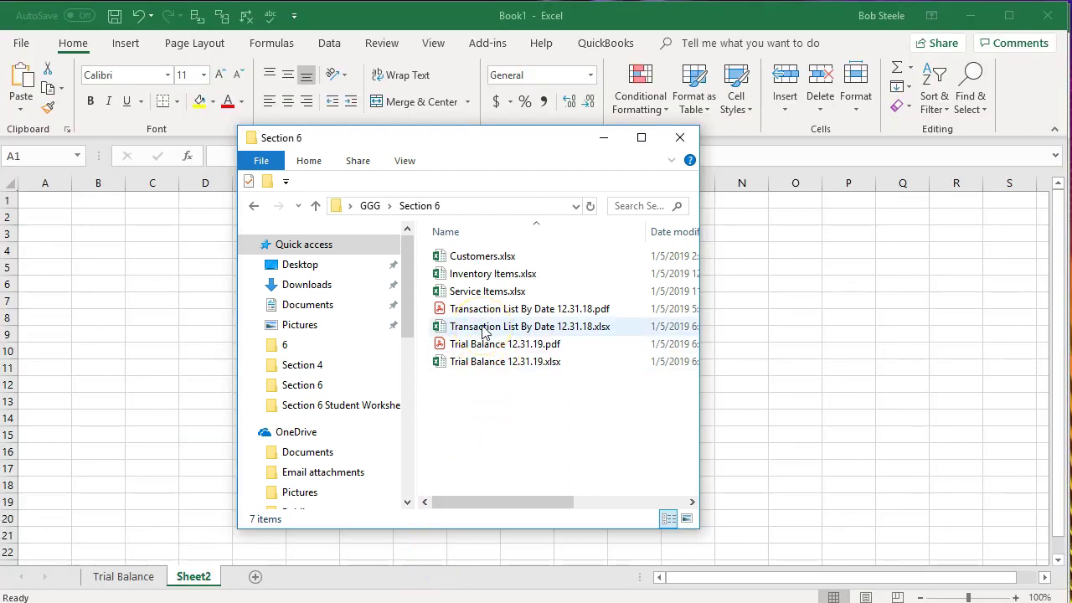
pyautogui.doubleClick(482, 328)
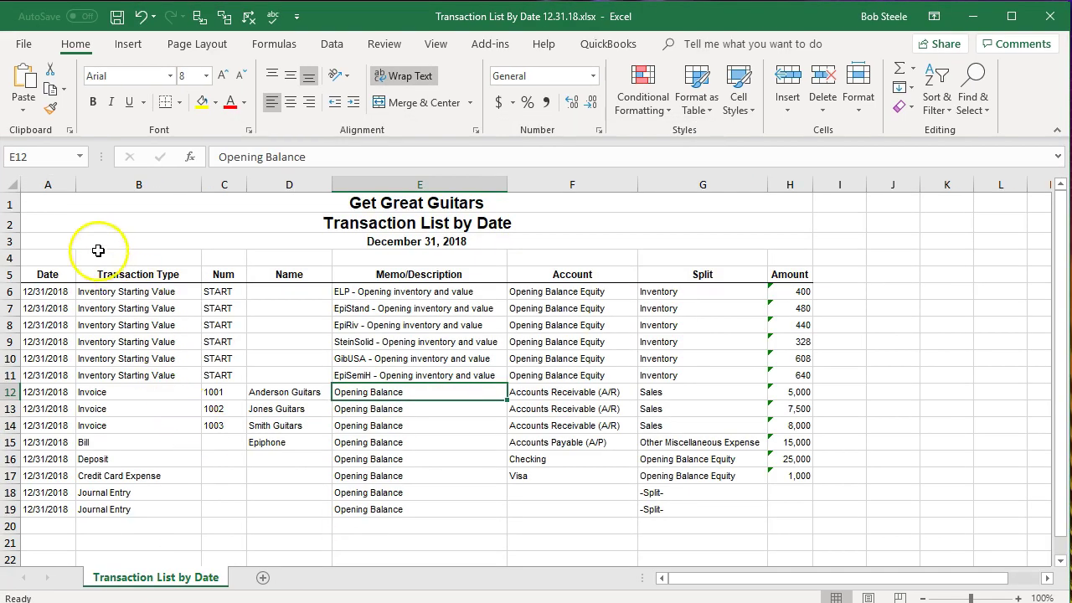
pyautogui.click(10, 185)
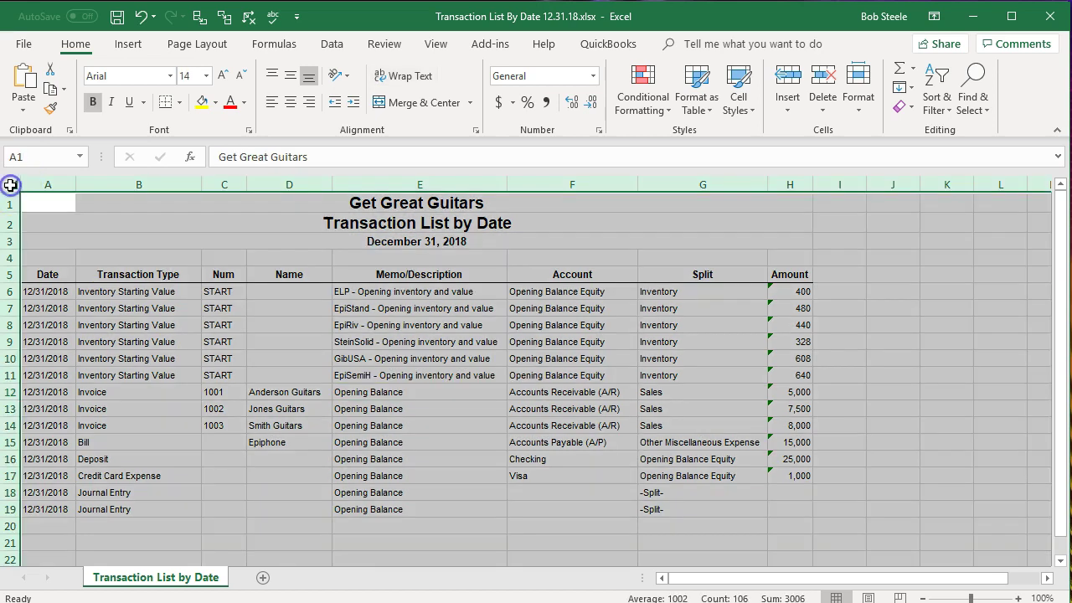
pyautogui.rightClick(189, 399)
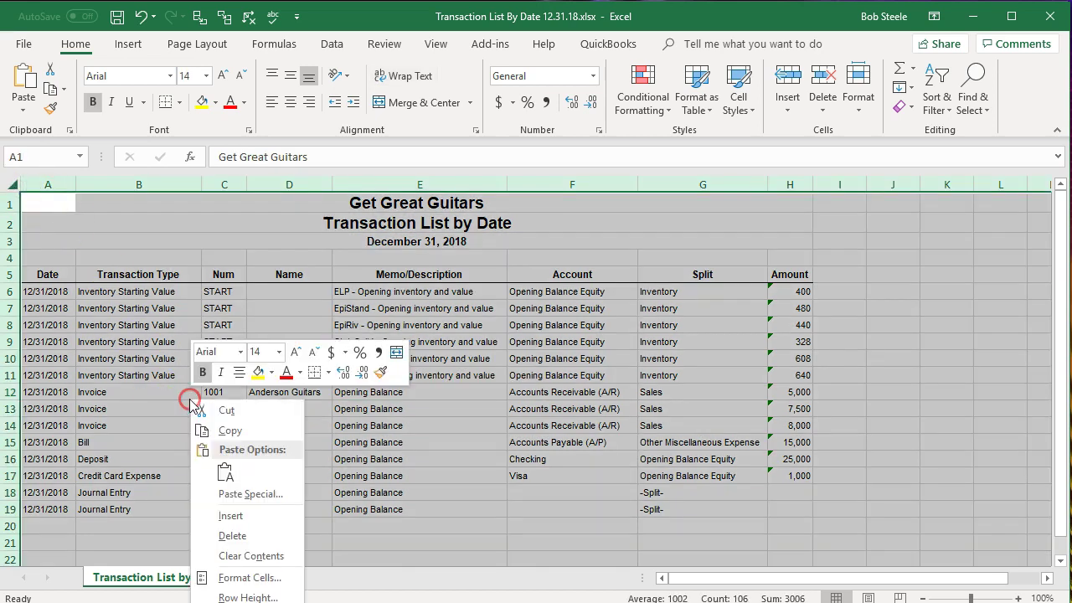
pyautogui.click(212, 432)
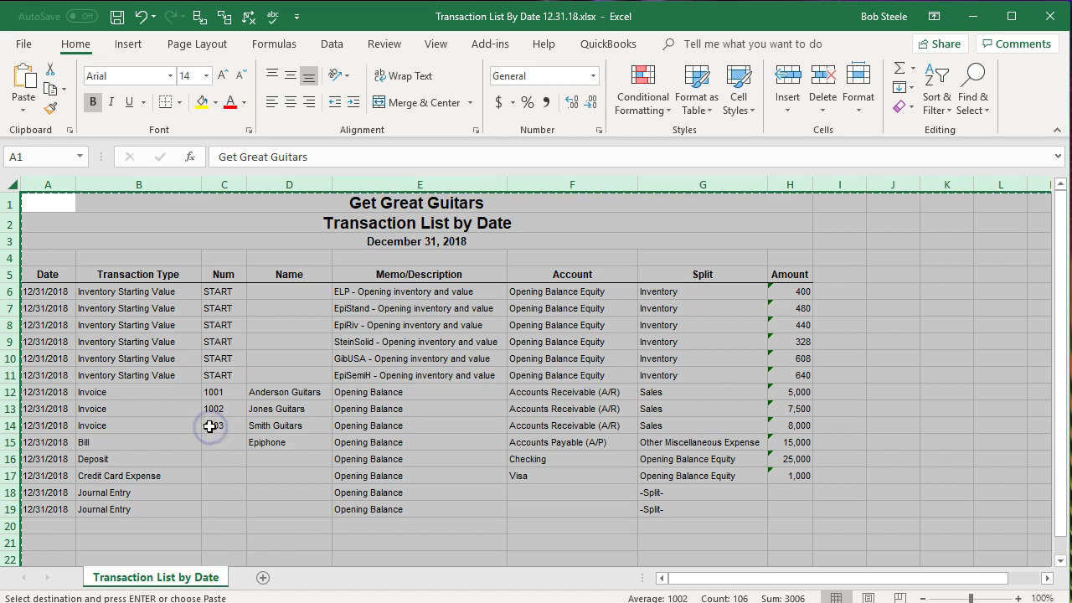
# Step: Switch to Book1 and paste the copied transaction list with its formatting at cell A1 of Sheet2
pyautogui.hotkey('alt', 'Tab')
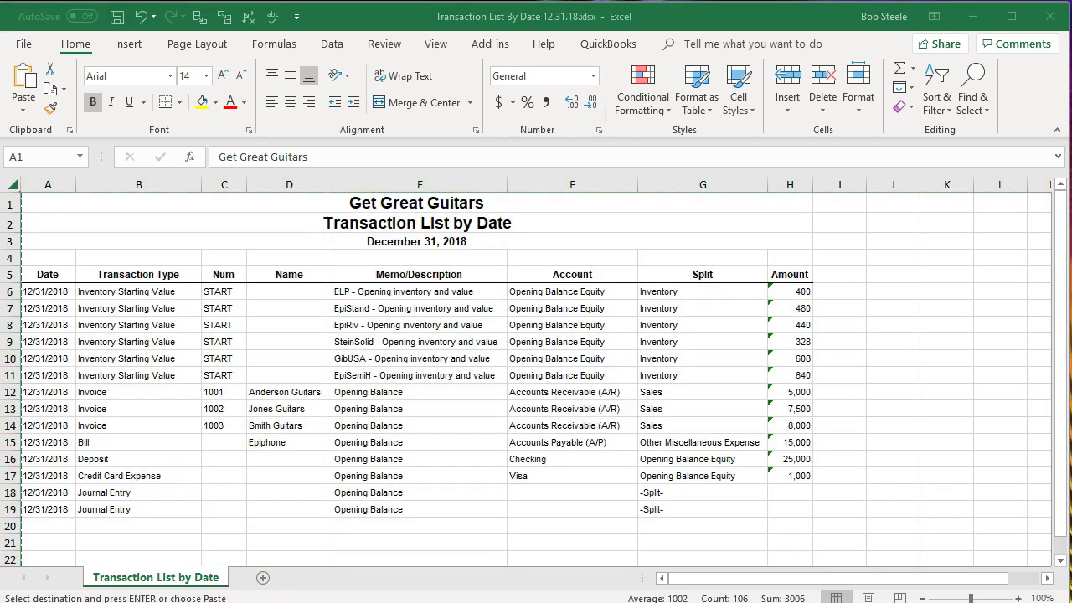
pyautogui.click(194, 576)
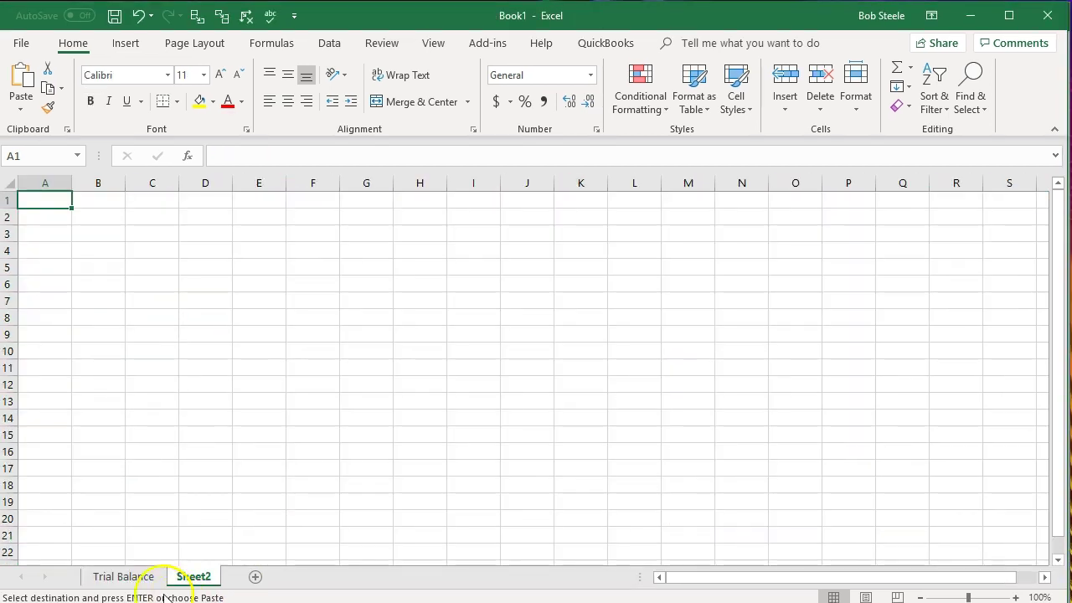
pyautogui.click(42, 197)
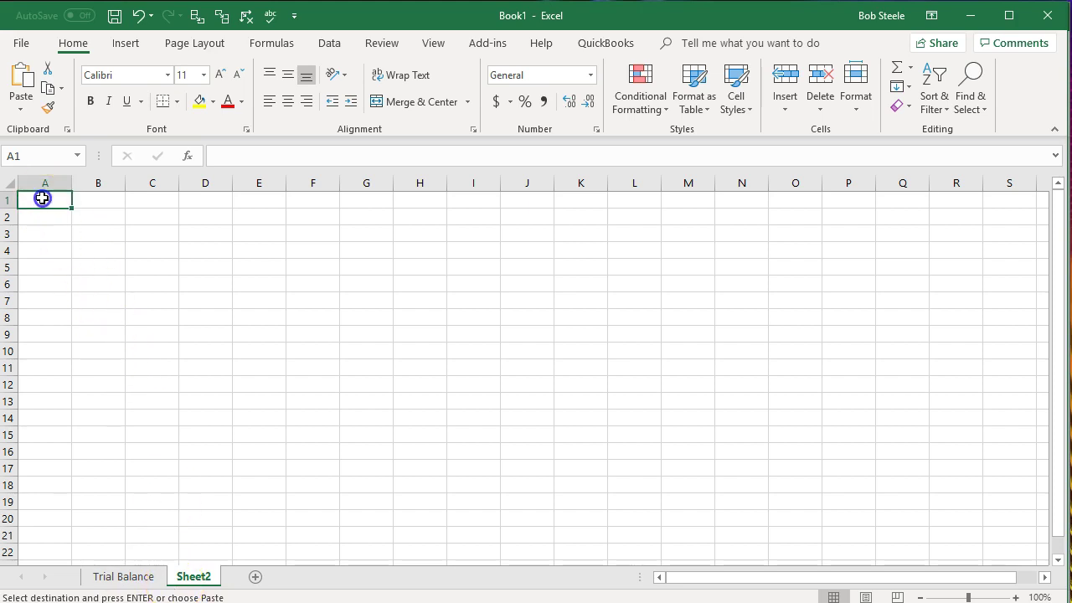
pyautogui.rightClick(42, 198)
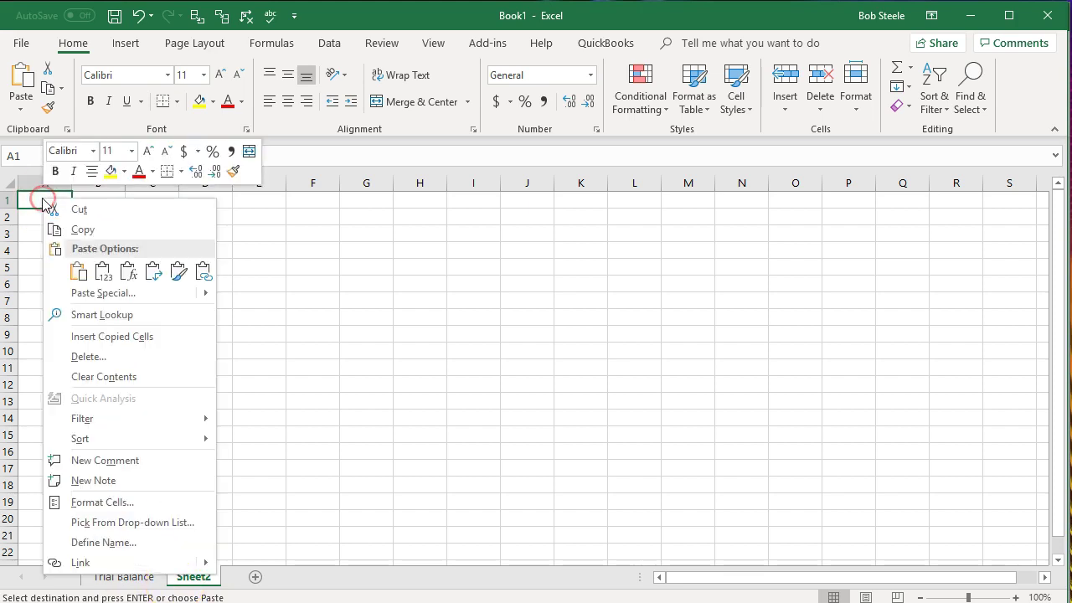
pyautogui.click(78, 273)
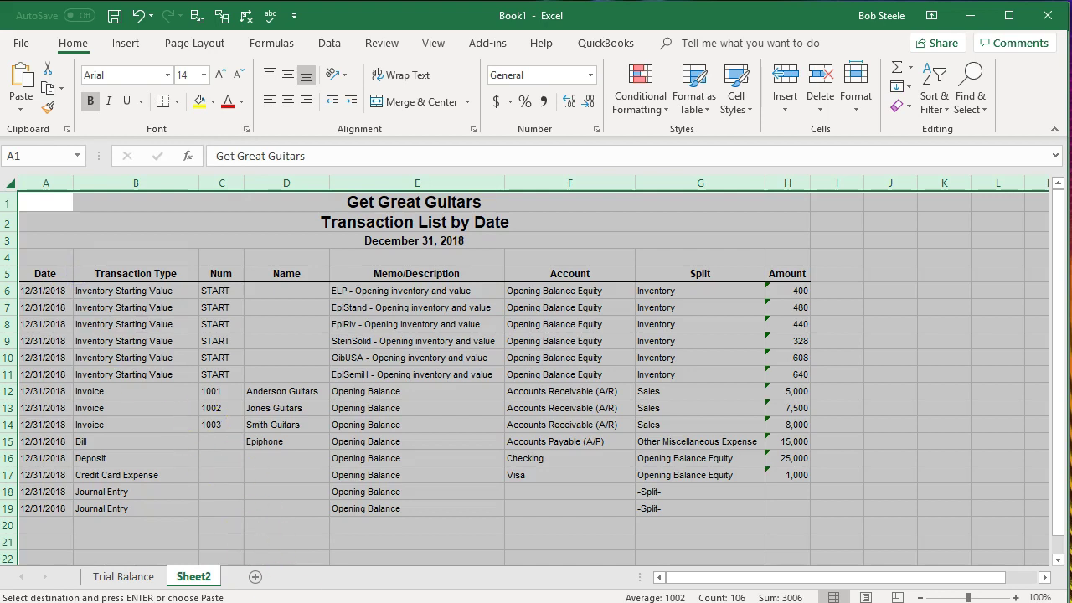
# Step: Copy the sheet name from Transaction List By Date 12.31.18.xlsx and rename Sheet2 in Book1 as Transaction List by Date
pyautogui.hotkey('alt', 'Tab')
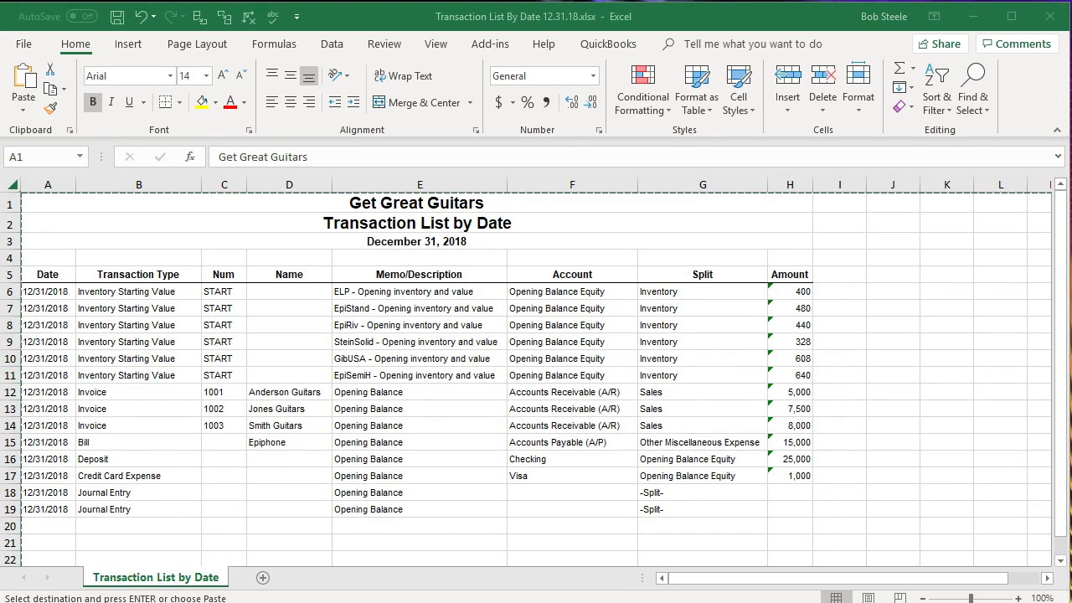
pyautogui.hotkey('ctrl', 'a')
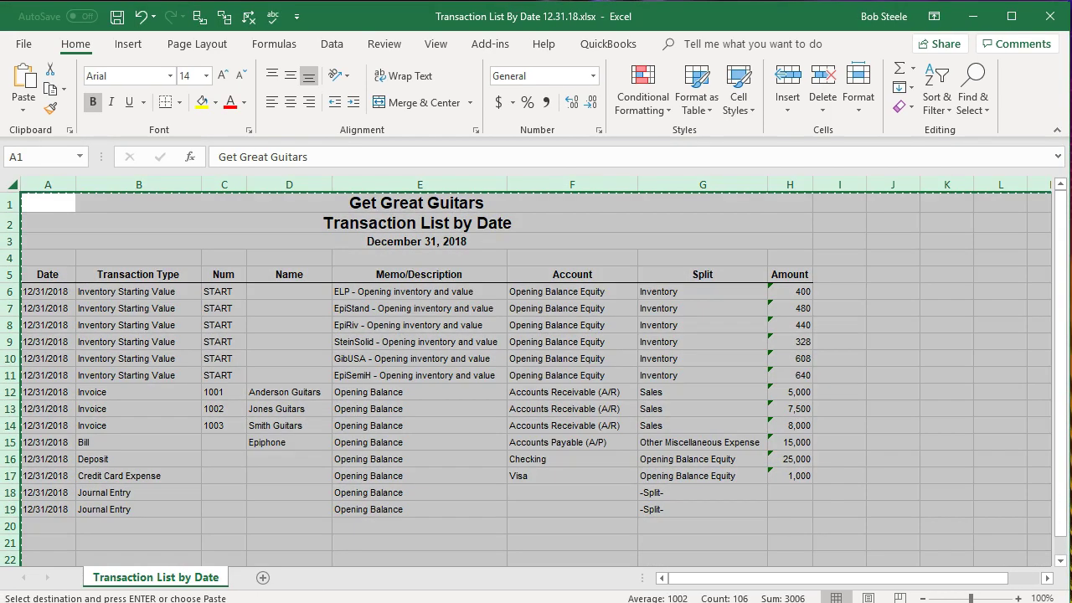
pyautogui.doubleClick(183, 577)
pyautogui.hotkey('ctrl', 'c')
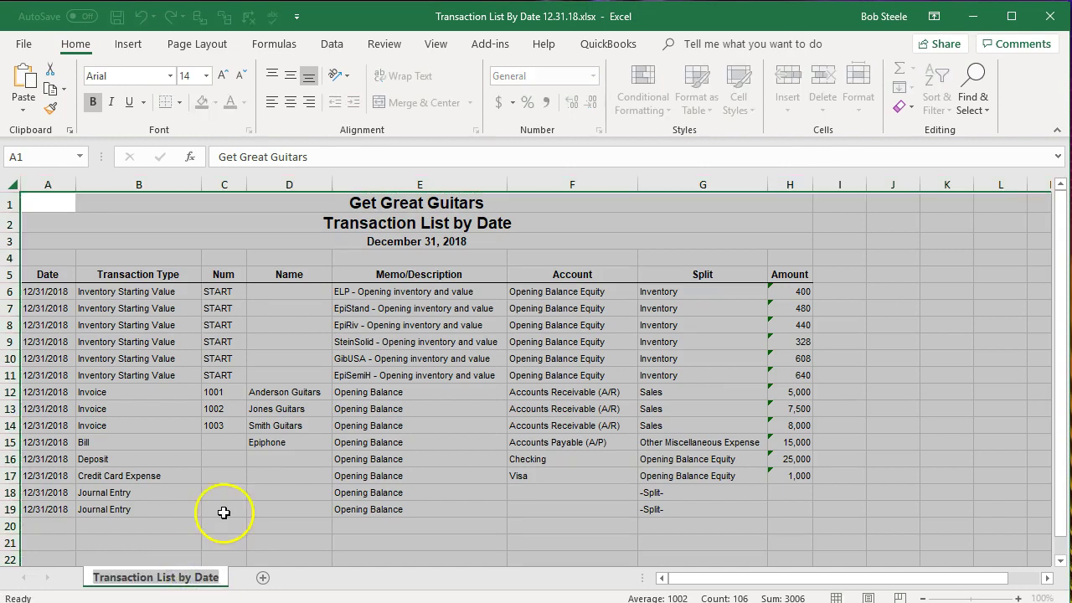
pyautogui.click(250, 441)
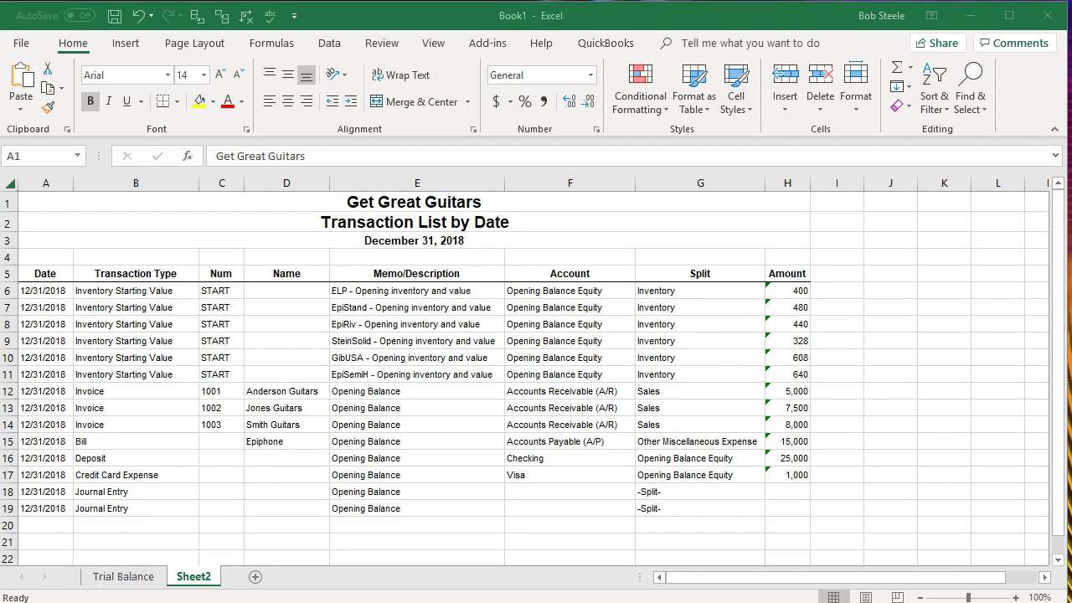
pyautogui.hotkey('ctrl', 'a')
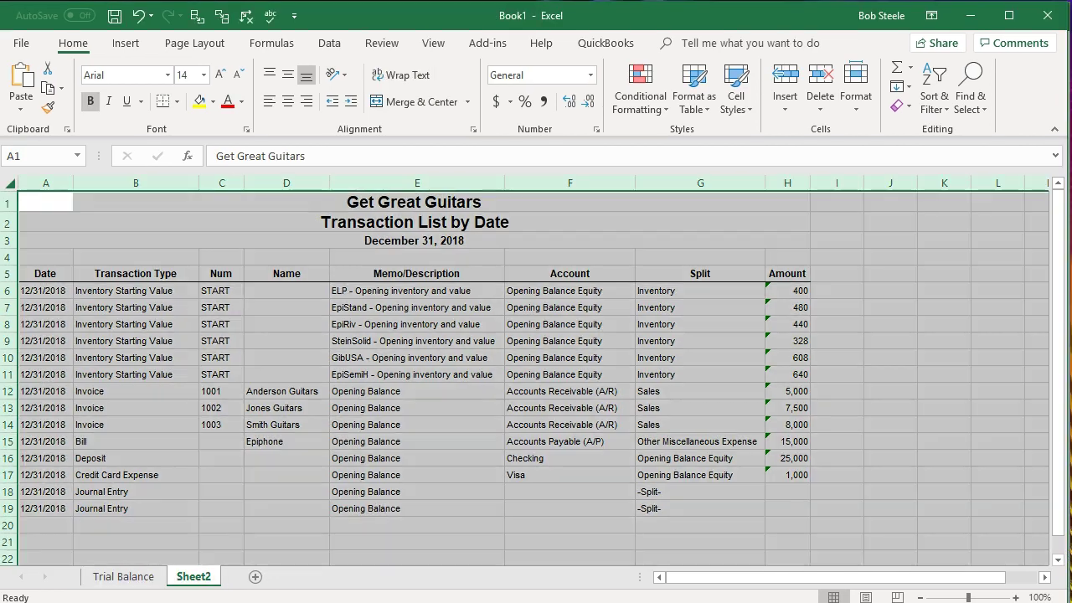
pyautogui.doubleClick(193, 581)
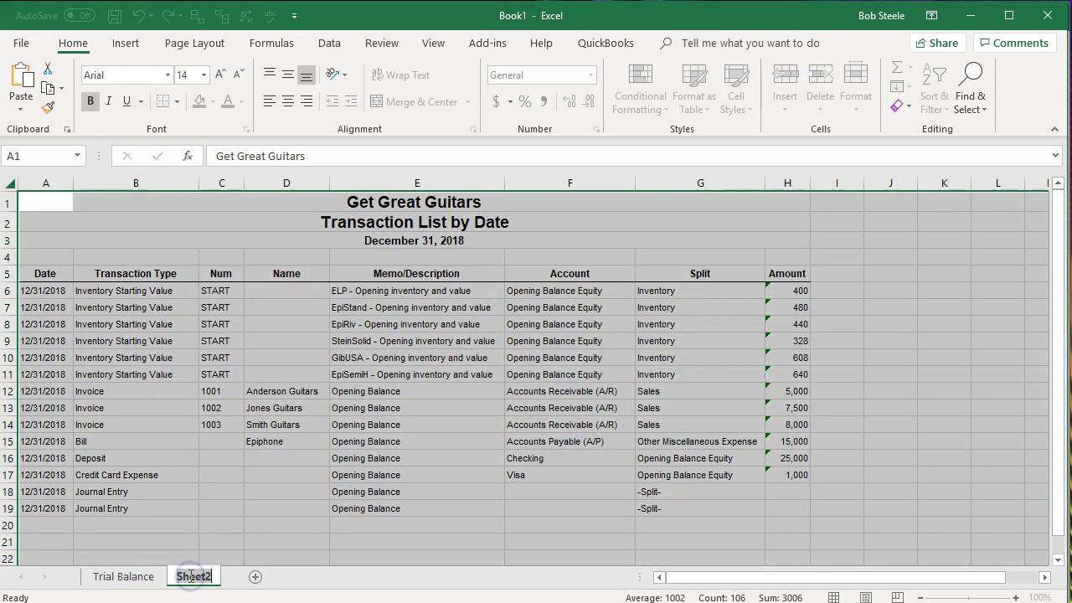
pyautogui.hotkey('ctrl', 'v')
pyautogui.click(202, 492)
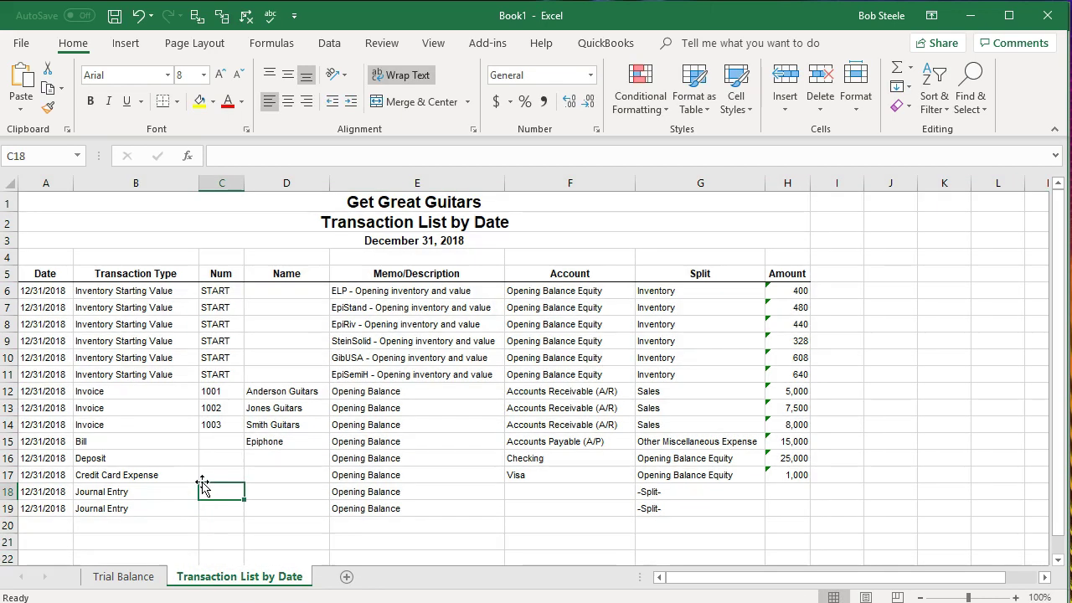
# Step: Set the Transaction List by Date sheet to print in landscape orientation with all columns fitted on one page
pyautogui.click(19, 44)
pyautogui.click(43, 301)
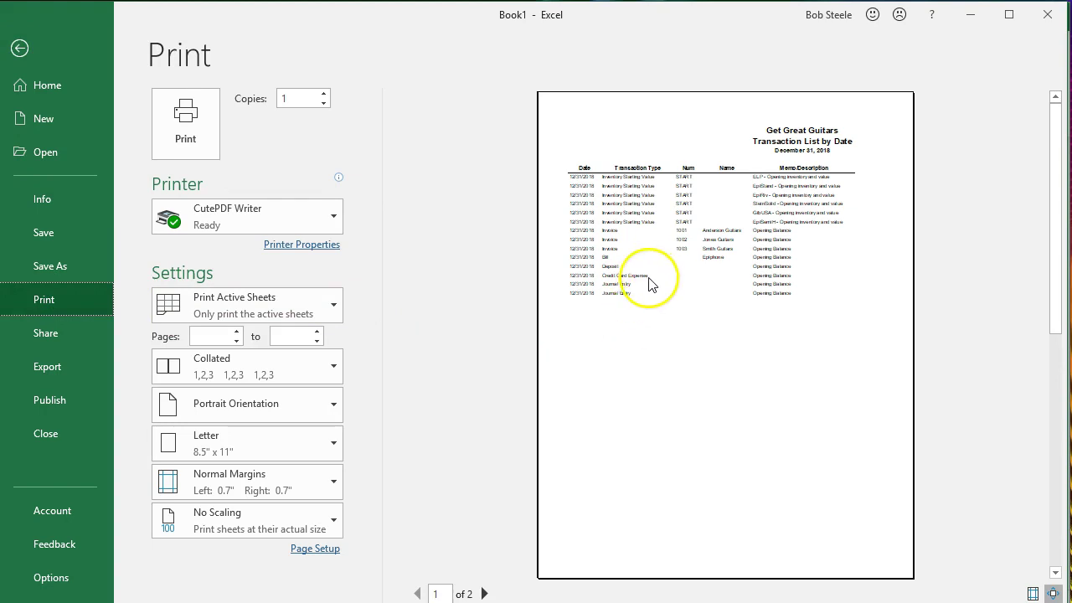
pyautogui.click(332, 403)
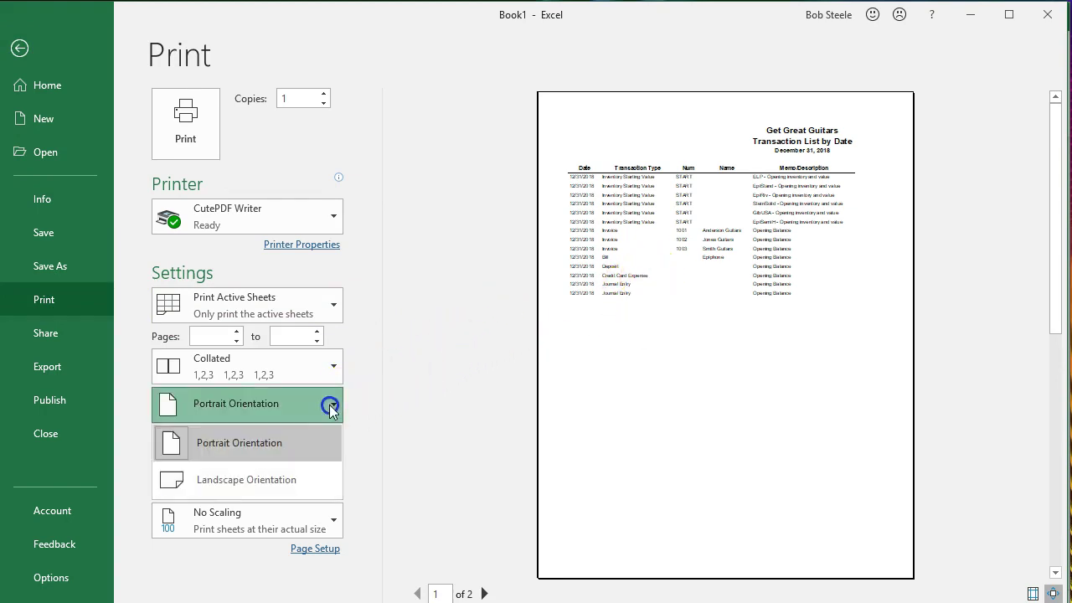
pyautogui.click(309, 479)
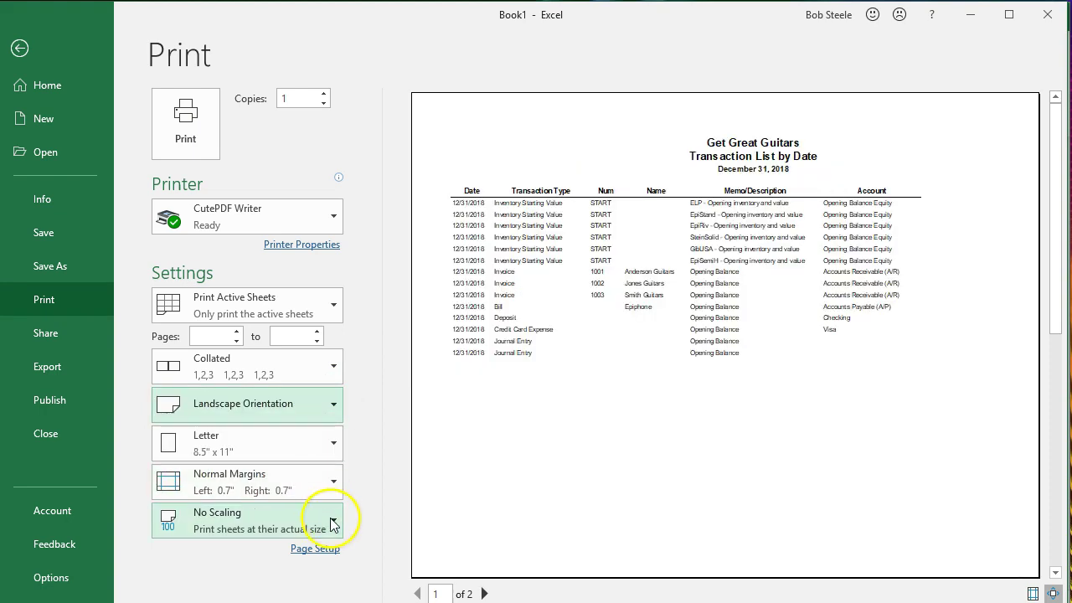
pyautogui.click(332, 524)
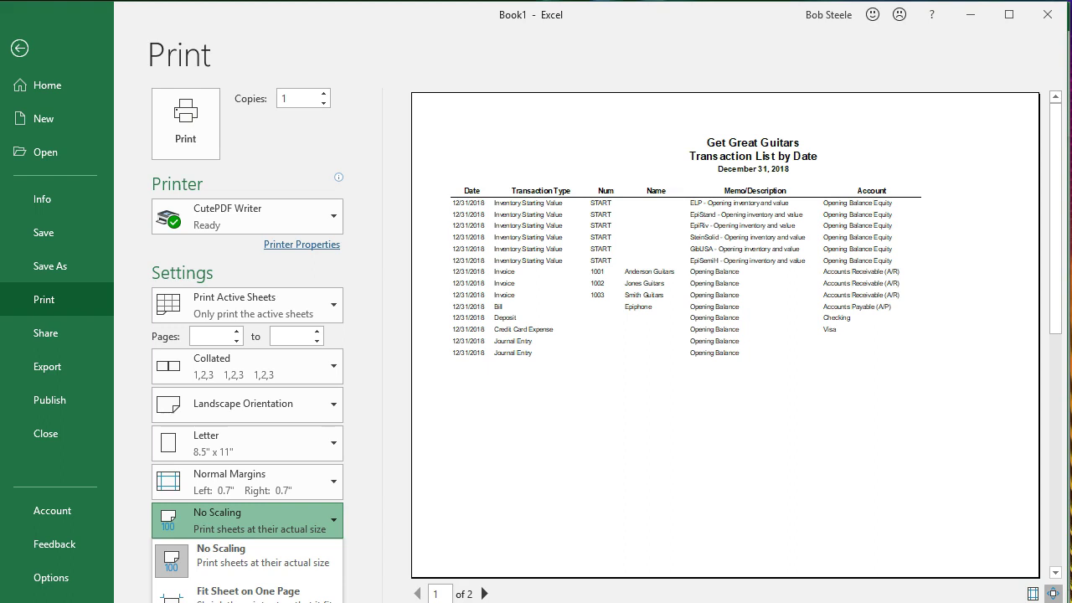
pyautogui.click(293, 598)
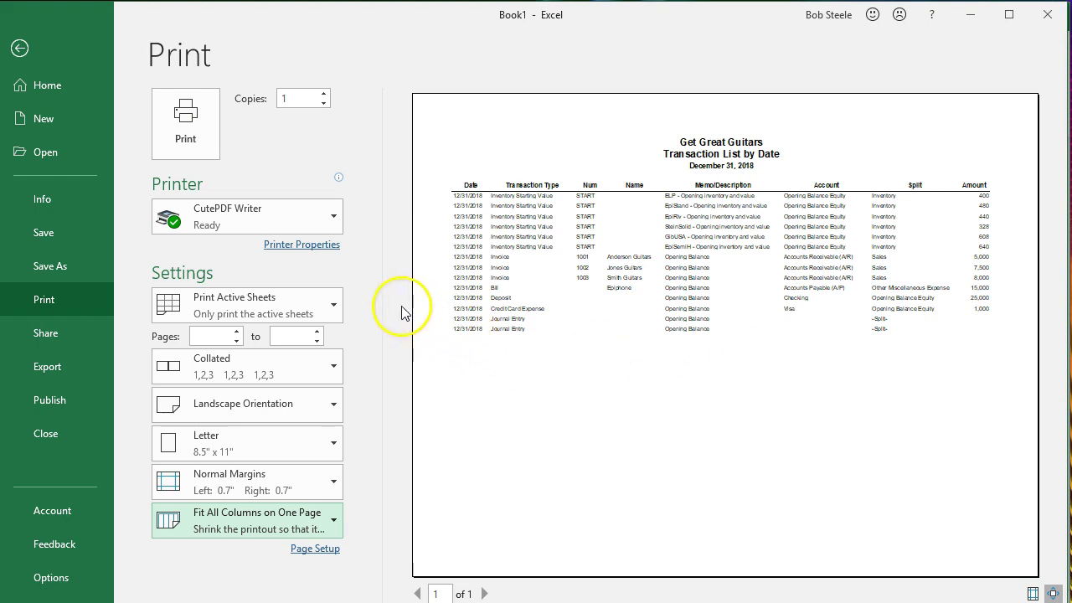
# Step: Set the print scope to the entire workbook, preview its pages and return to the sheet without printing
pyautogui.click(333, 304)
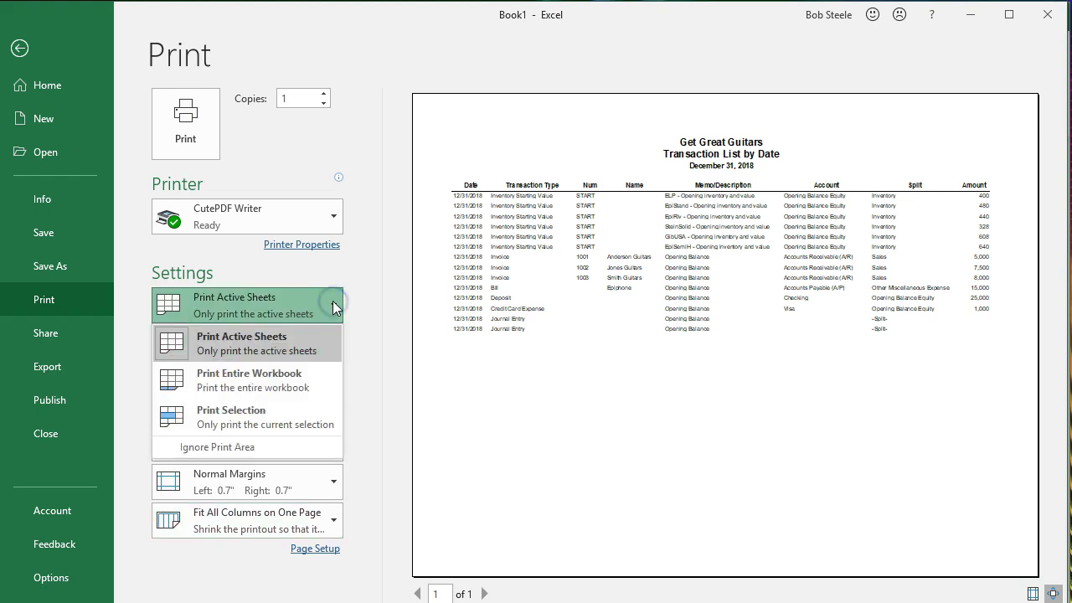
pyautogui.click(307, 379)
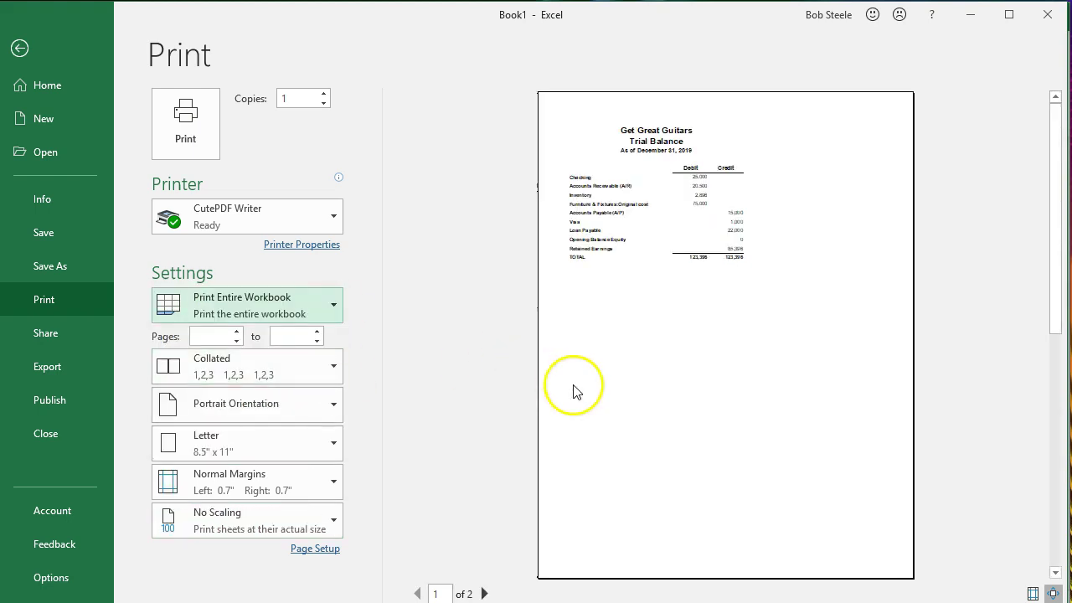
pyautogui.scroll(-1, 576, 387)
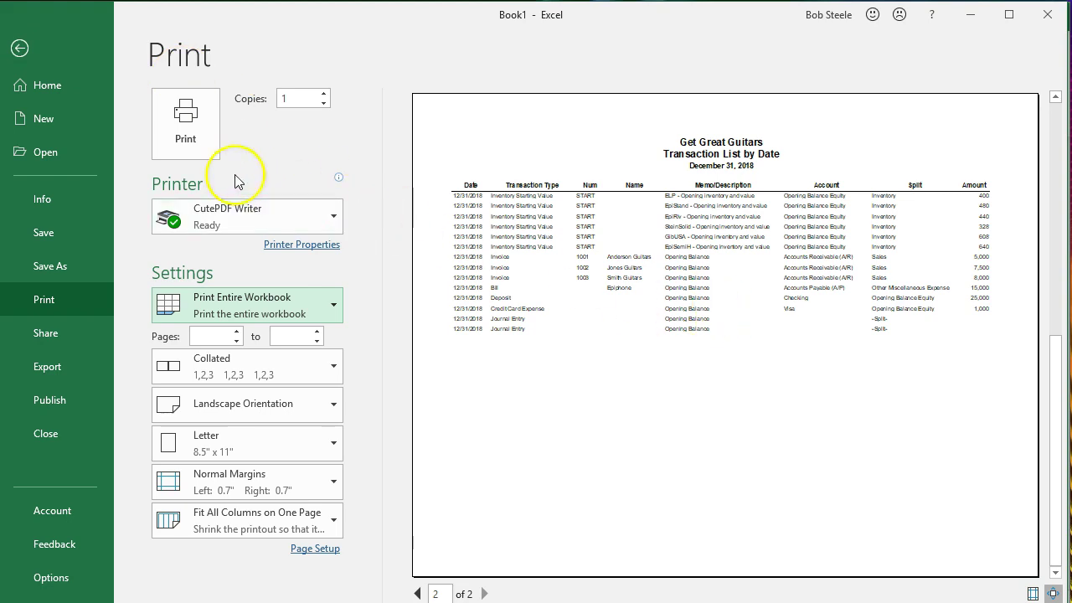
pyautogui.click(19, 48)
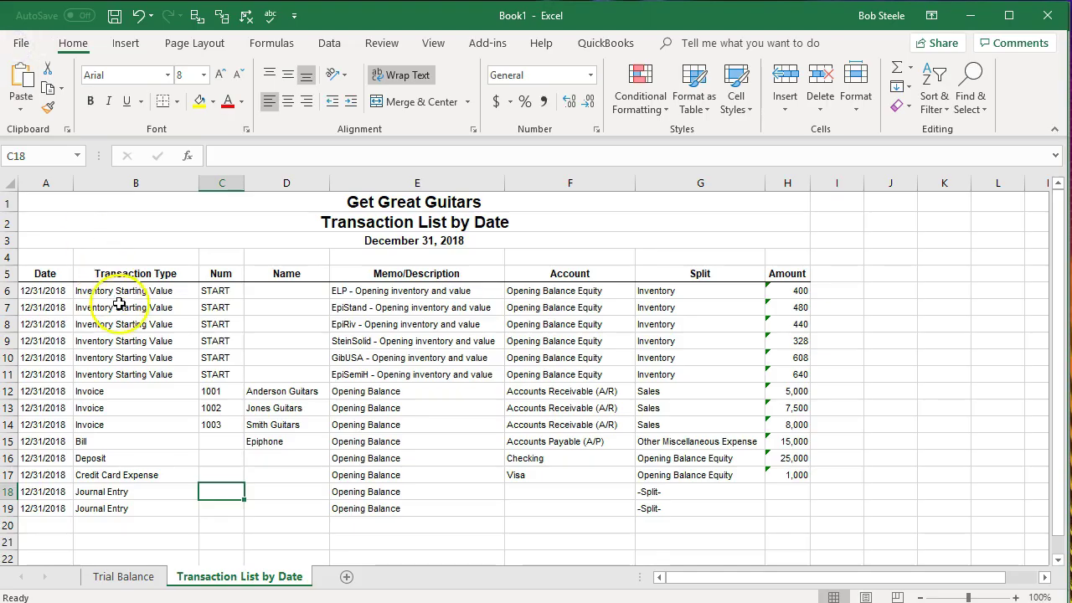
# Step: Save the workbook as Section 6 Forms in the Section 6 folder inside GGG on the Desktop
pyautogui.click(21, 44)
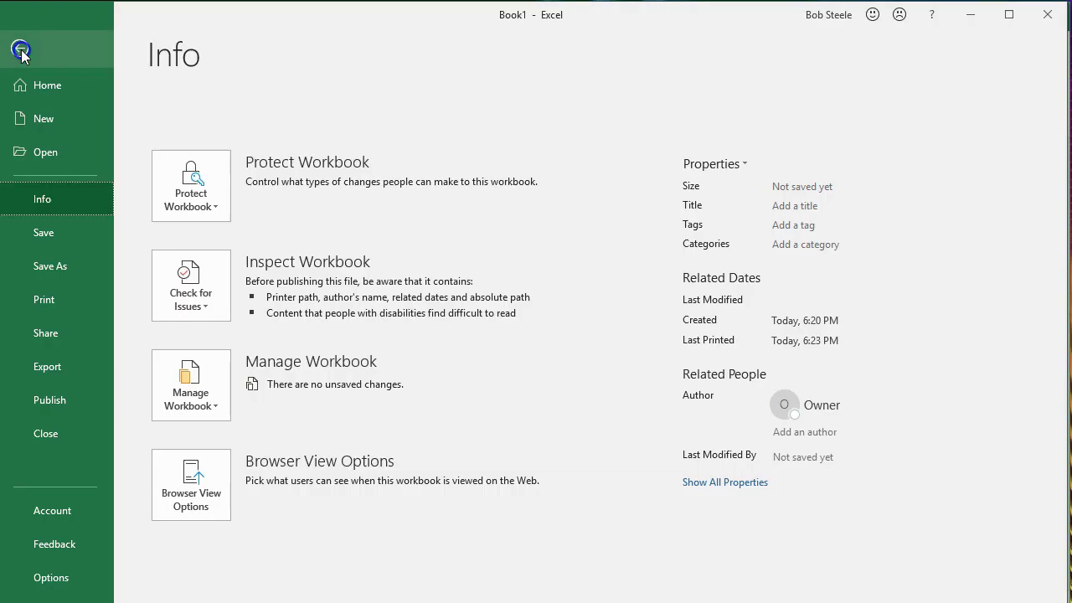
pyautogui.click(59, 277)
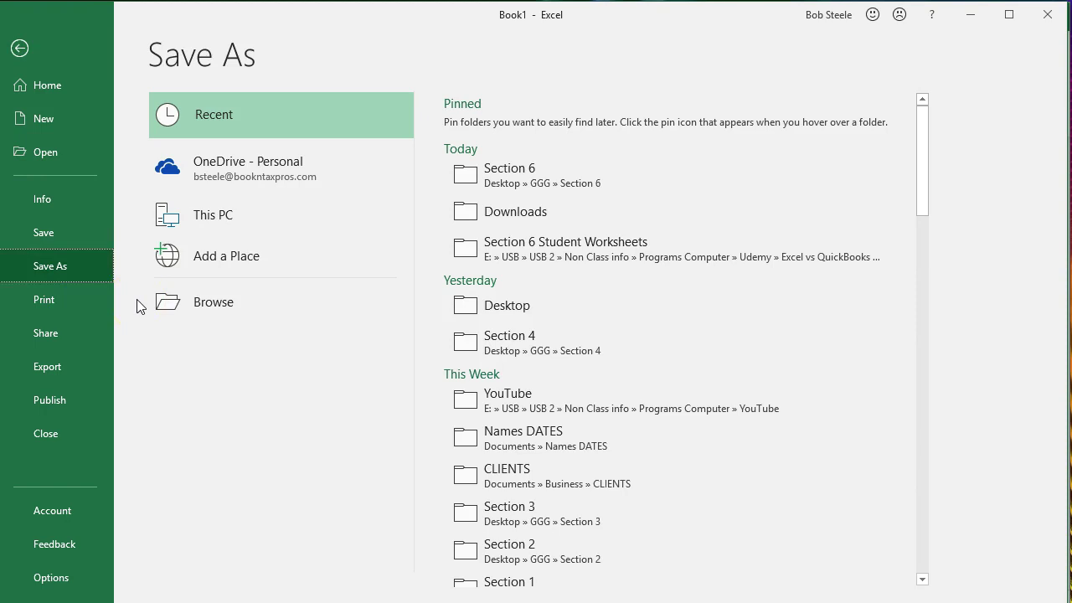
pyautogui.click(164, 304)
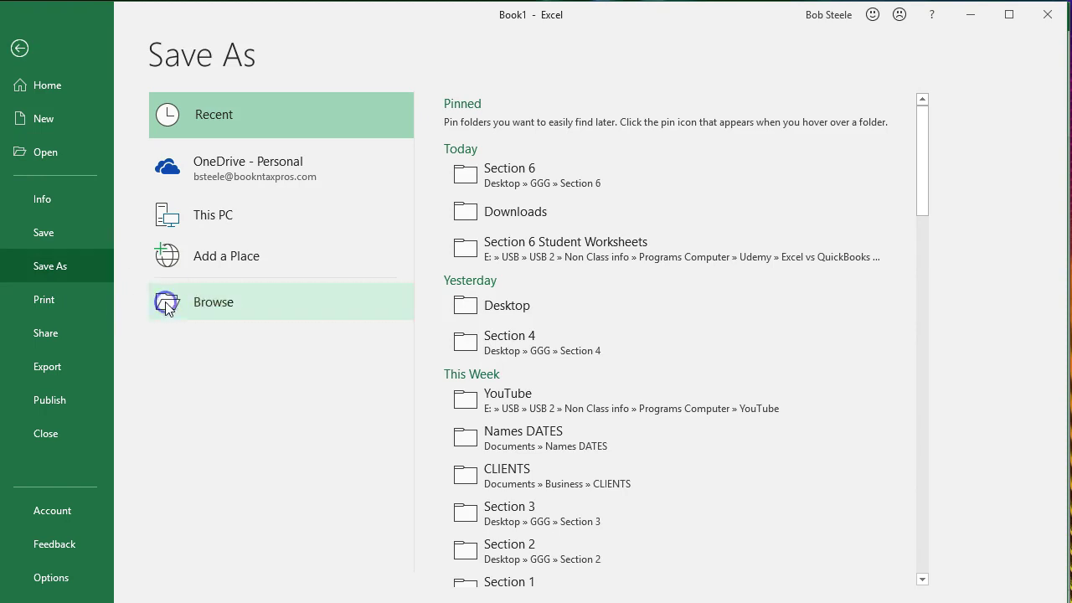
pyautogui.scroll(4, 125, 179)
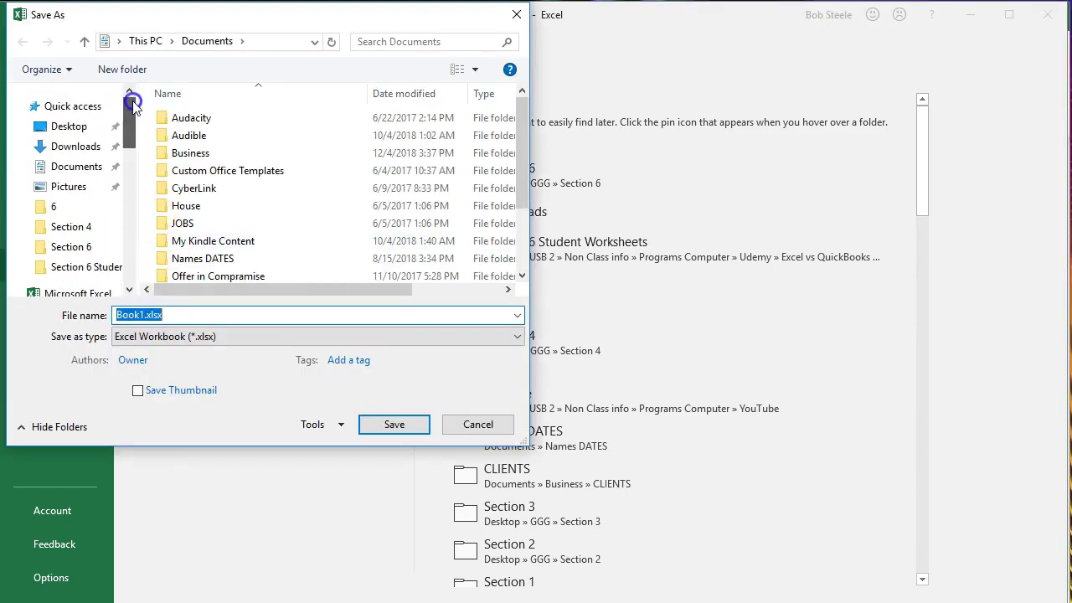
pyautogui.click(70, 126)
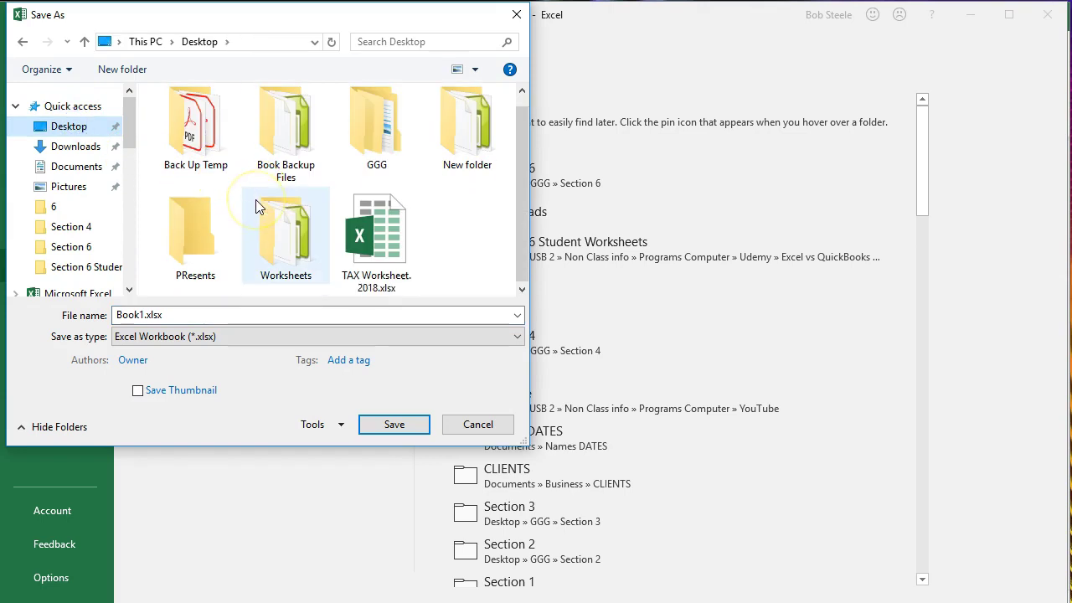
pyautogui.click(390, 139)
pyautogui.doubleClick(389, 139)
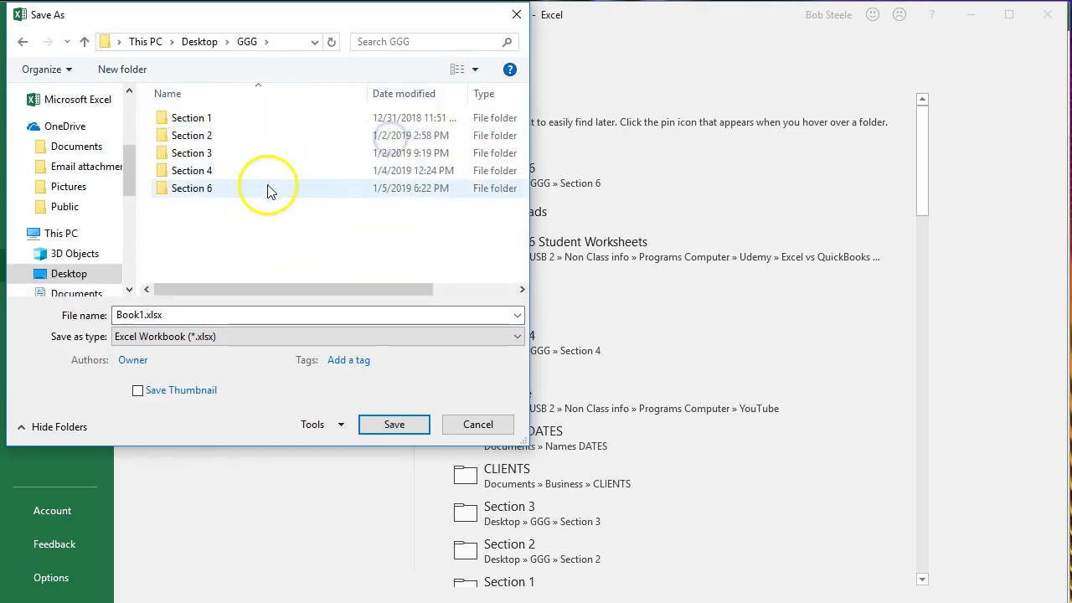
pyautogui.click(179, 195)
pyautogui.doubleClick(179, 197)
pyautogui.click(172, 314)
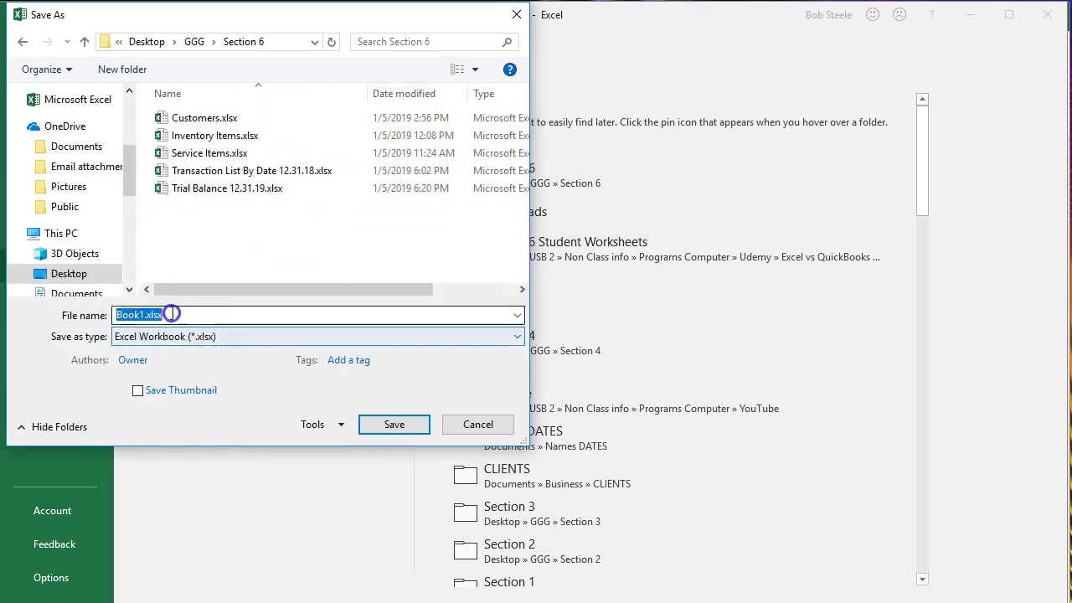
pyautogui.write('Section 6 Forms')
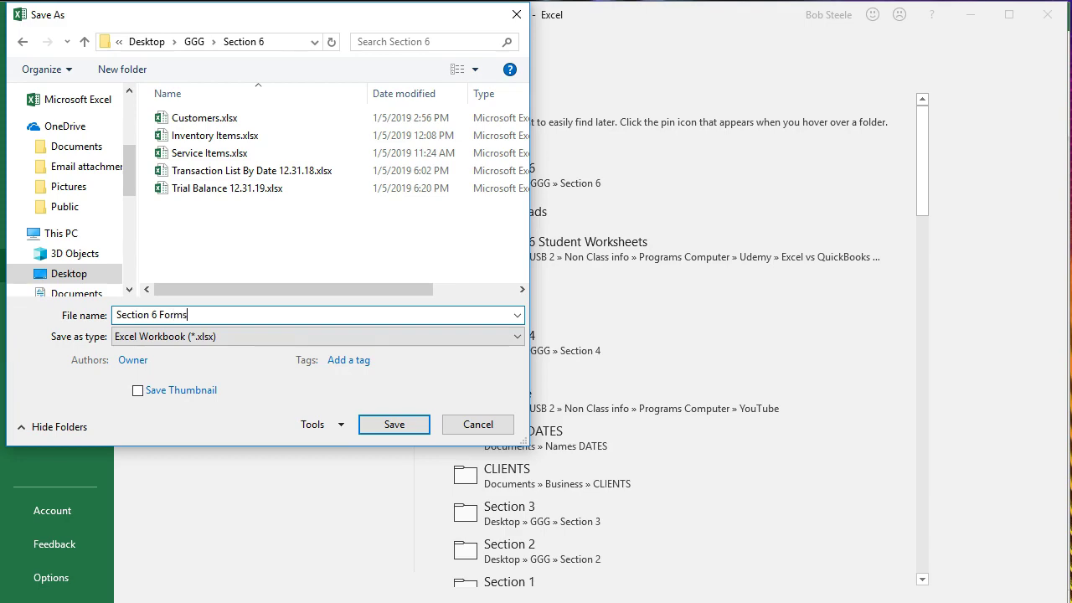
pyautogui.click(409, 424)
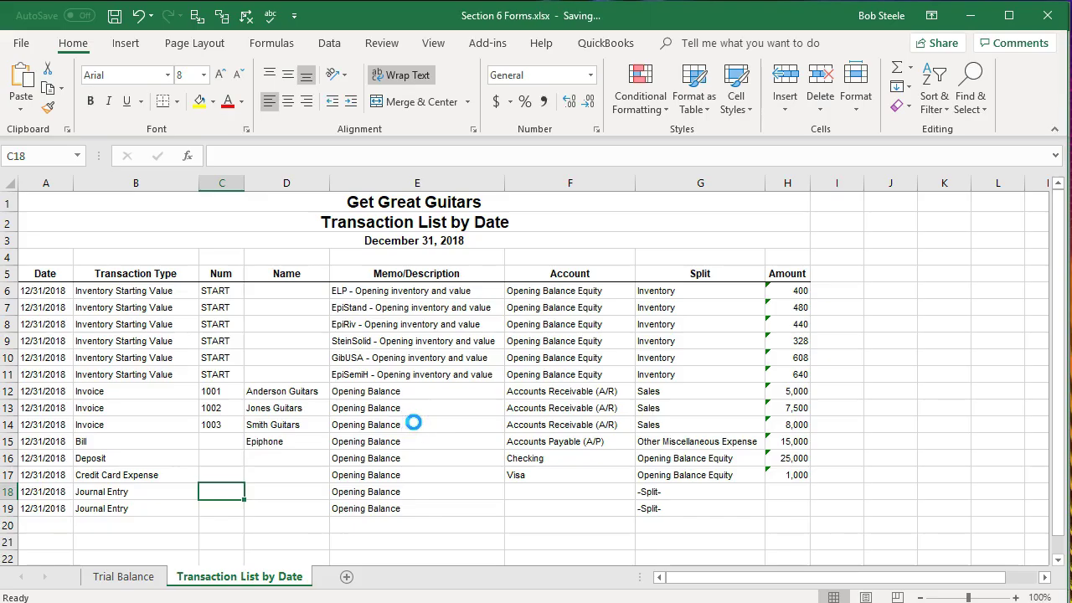